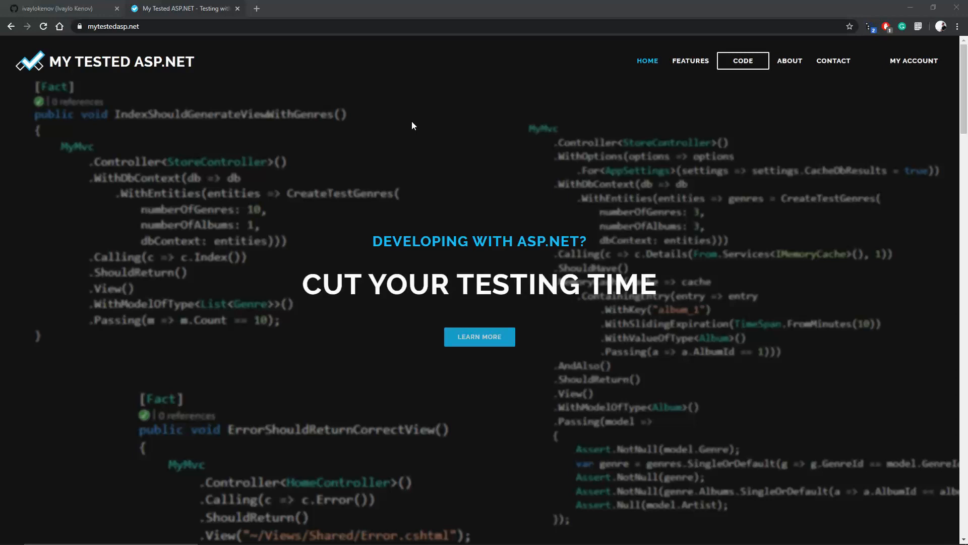
Switch from the Chrome window over to the Blog solution in Visual Studio.
{"action": "key", "text": "alt+Tab"}
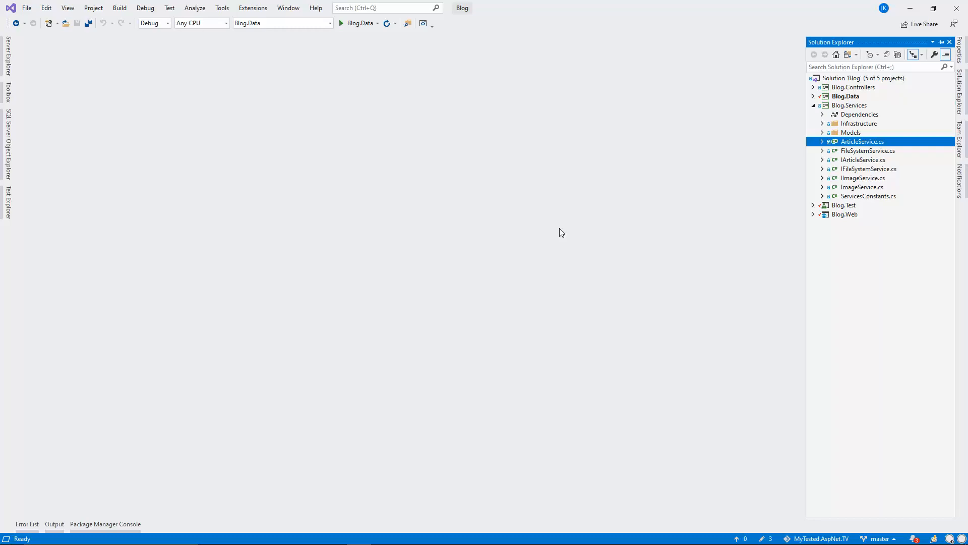
Review ArticleService.cs, inspecting the ProjectTo<TModel> call and its static Mapper reference.
{"action": "double_click", "coordinate": [861, 141]}
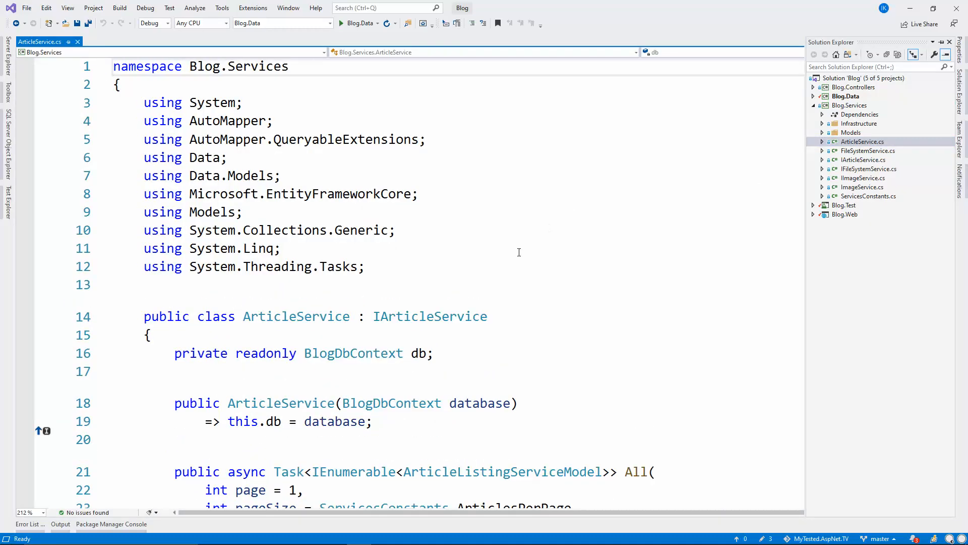
{"action": "scroll", "coordinate": [518, 251], "scroll_direction": "down", "scroll_amount": 4}
{"action": "scroll", "coordinate": [519, 252], "scroll_direction": "down", "scroll_amount": 3}
{"action": "scroll", "coordinate": [490, 297], "scroll_direction": "down", "scroll_amount": 3}
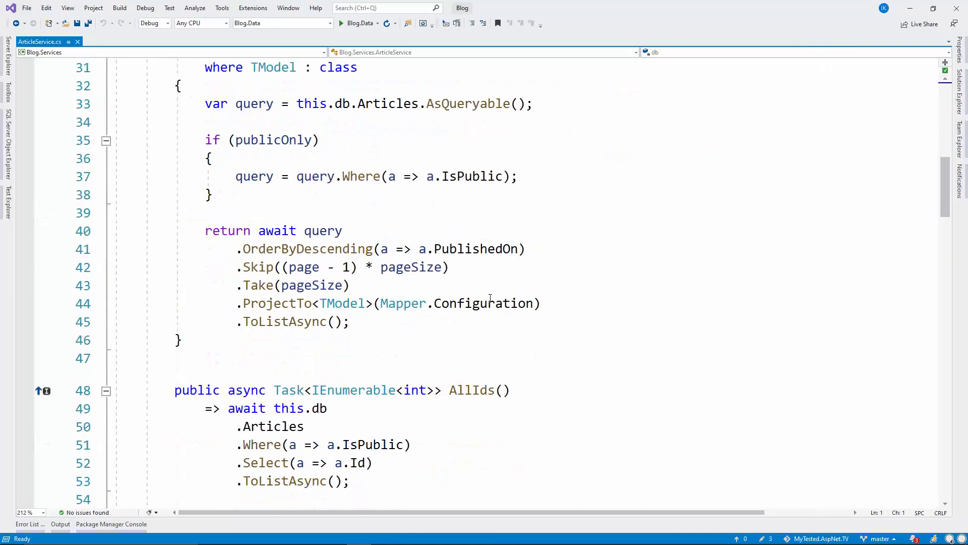
{"action": "left_click", "coordinate": [384, 286]}
{"action": "scroll", "coordinate": [487, 288], "scroll_direction": "up", "scroll_amount": 4}
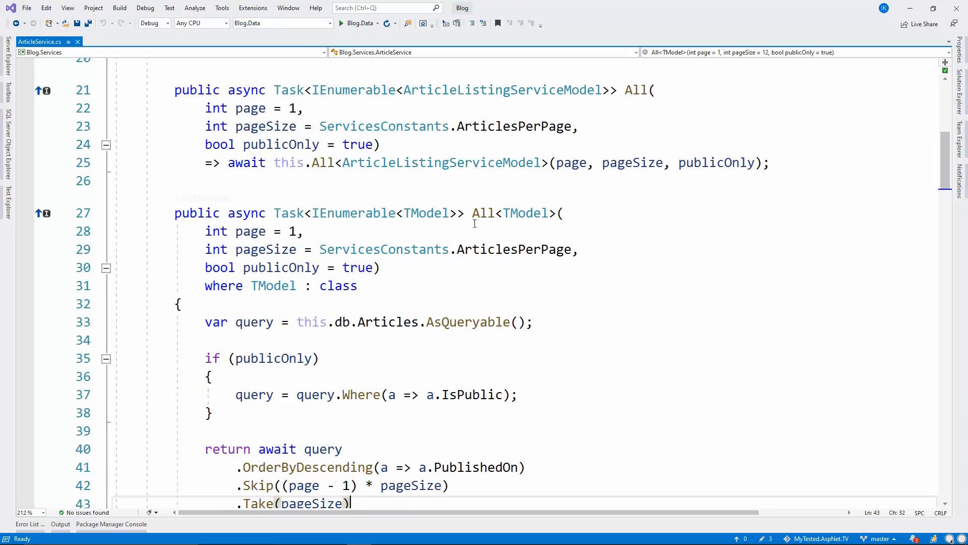
{"action": "scroll", "coordinate": [475, 223], "scroll_direction": "up", "scroll_amount": 3}
{"action": "scroll", "coordinate": [341, 252], "scroll_direction": "up", "scroll_amount": 3}
{"action": "double_click", "coordinate": [295, 316]}
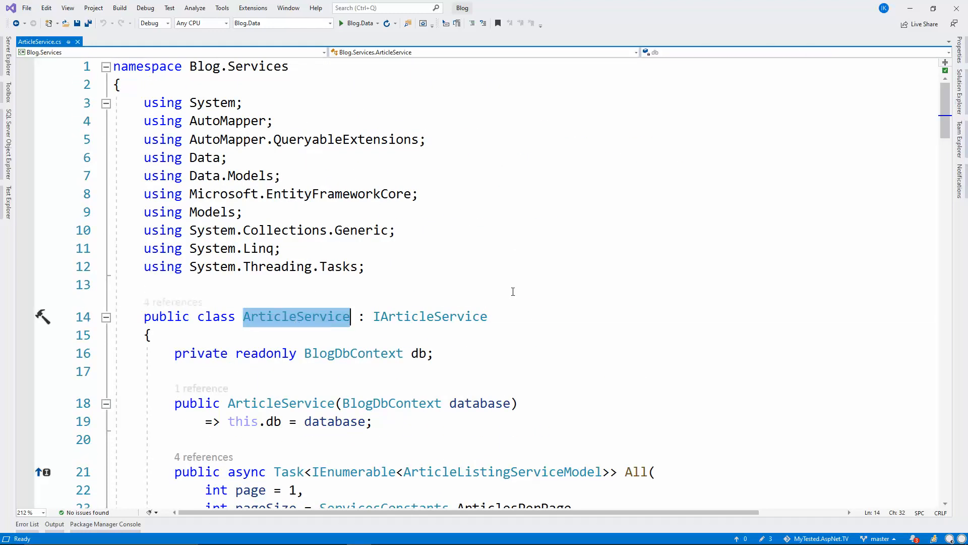
{"action": "scroll", "coordinate": [514, 288], "scroll_direction": "down", "scroll_amount": 5}
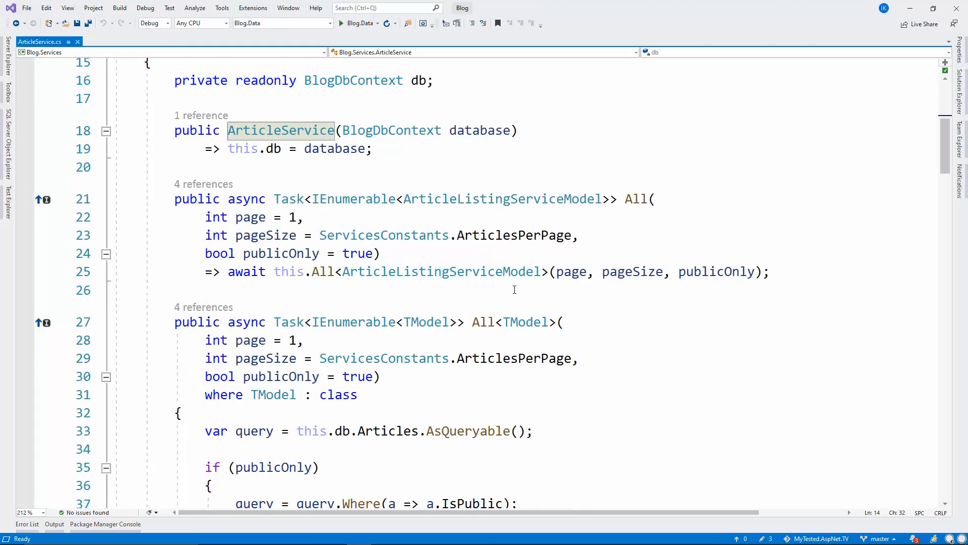
{"action": "scroll", "coordinate": [520, 364], "scroll_direction": "down", "scroll_amount": 3}
{"action": "scroll", "coordinate": [505, 390], "scroll_direction": "down", "scroll_amount": 3}
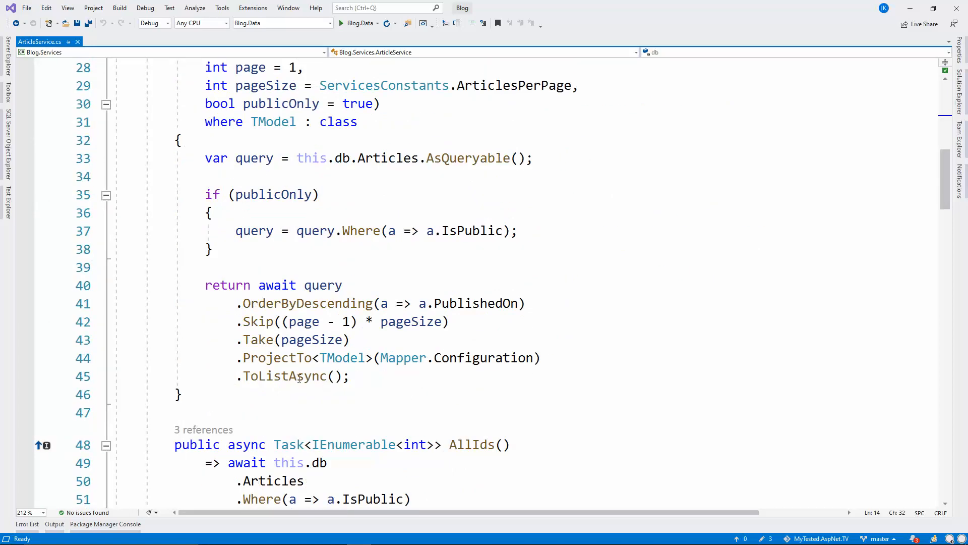
{"action": "double_click", "coordinate": [275, 358]}
{"action": "double_click", "coordinate": [341, 358]}
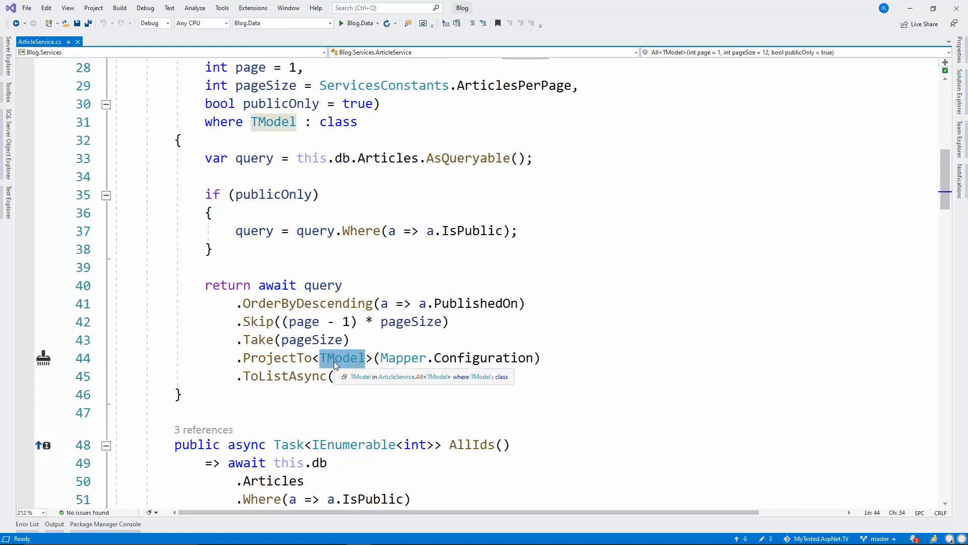
{"action": "double_click", "coordinate": [399, 357]}
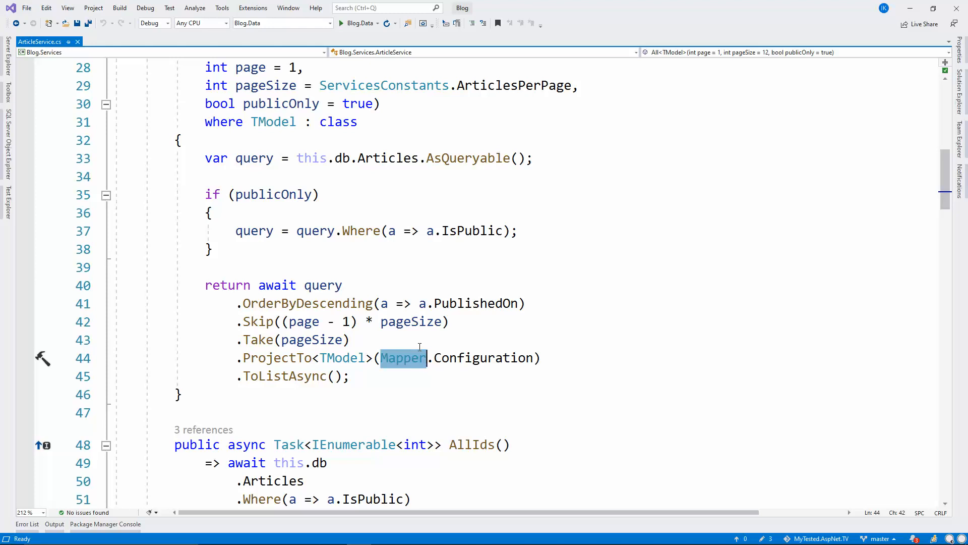
{"action": "left_click", "coordinate": [406, 358]}
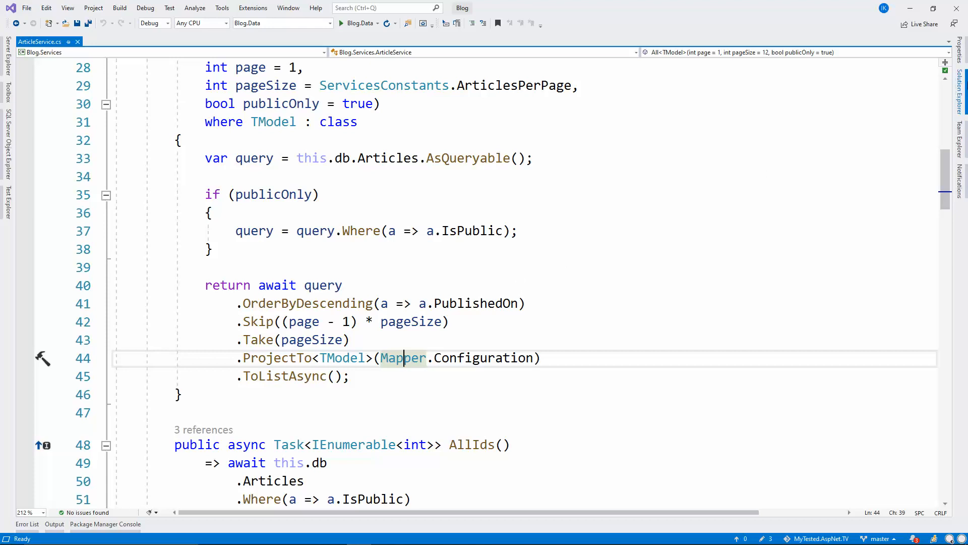
{"action": "scroll", "coordinate": [618, 256], "scroll_direction": "up", "scroll_amount": 1}
{"action": "scroll", "coordinate": [619, 255], "scroll_direction": "up", "scroll_amount": 1}
{"action": "scroll", "coordinate": [618, 256], "scroll_direction": "up", "scroll_amount": 2}
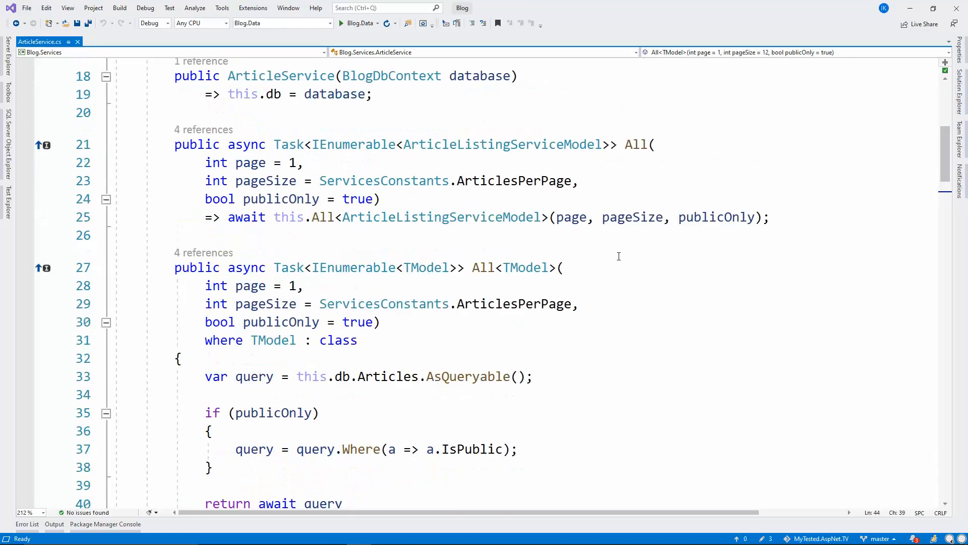
{"action": "scroll", "coordinate": [619, 256], "scroll_direction": "up", "scroll_amount": 1}
Inspect the two All method overloads and the start of the ProjectTo query.
{"action": "left_click", "coordinate": [636, 198]}
{"action": "double_click", "coordinate": [636, 199]}
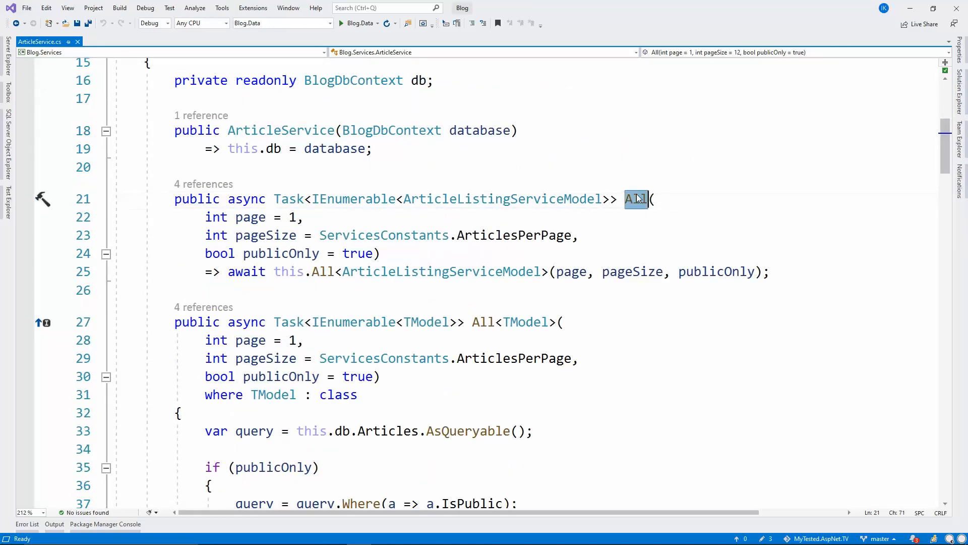
{"action": "double_click", "coordinate": [482, 322]}
{"action": "scroll", "coordinate": [510, 350], "scroll_direction": "down", "scroll_amount": 4}
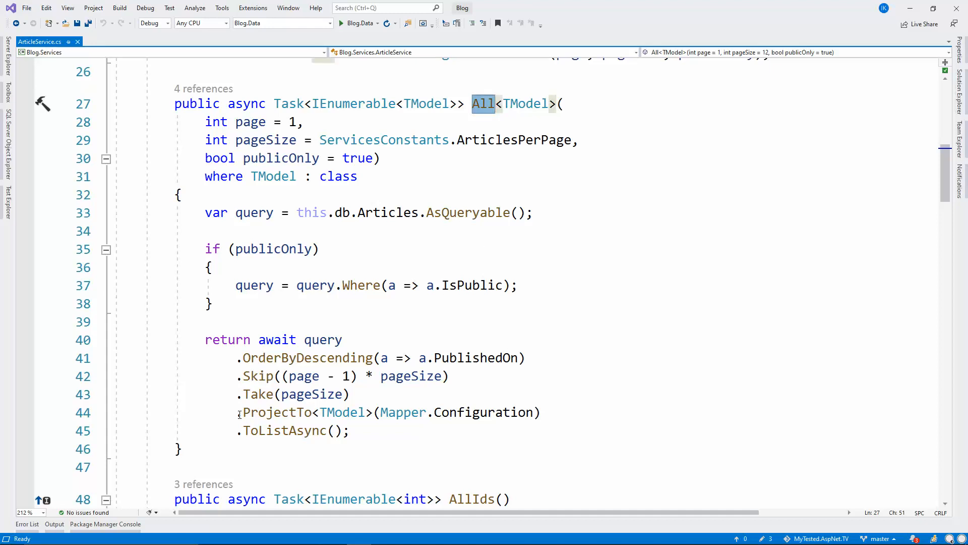
{"action": "left_click_drag", "start_coordinate": [237, 414], "coordinate": [358, 394]}
{"action": "left_click", "coordinate": [572, 401]}
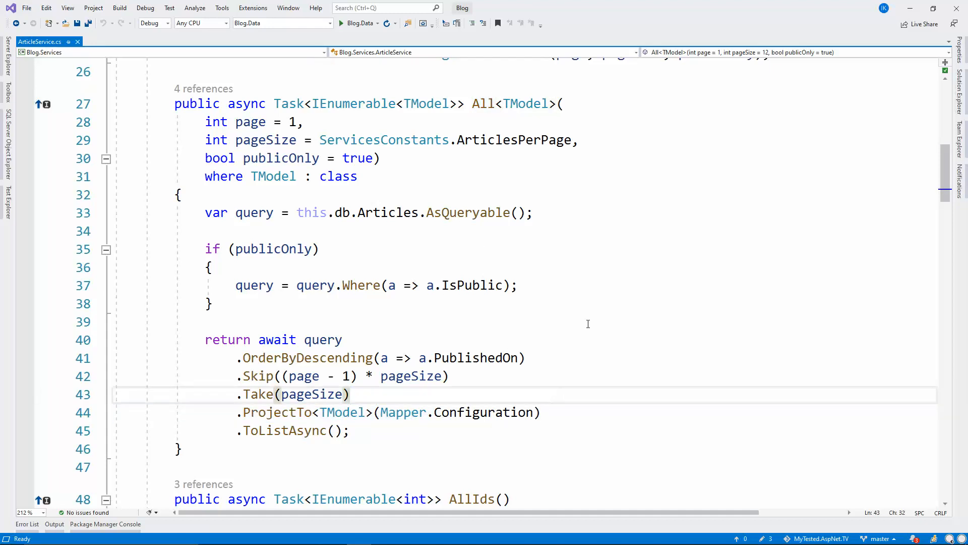
Locate ArticleServiceTest.cs under Blog.Test > Services and bring it into the editor.
{"action": "left_click", "coordinate": [961, 91]}
{"action": "left_click", "coordinate": [815, 205]}
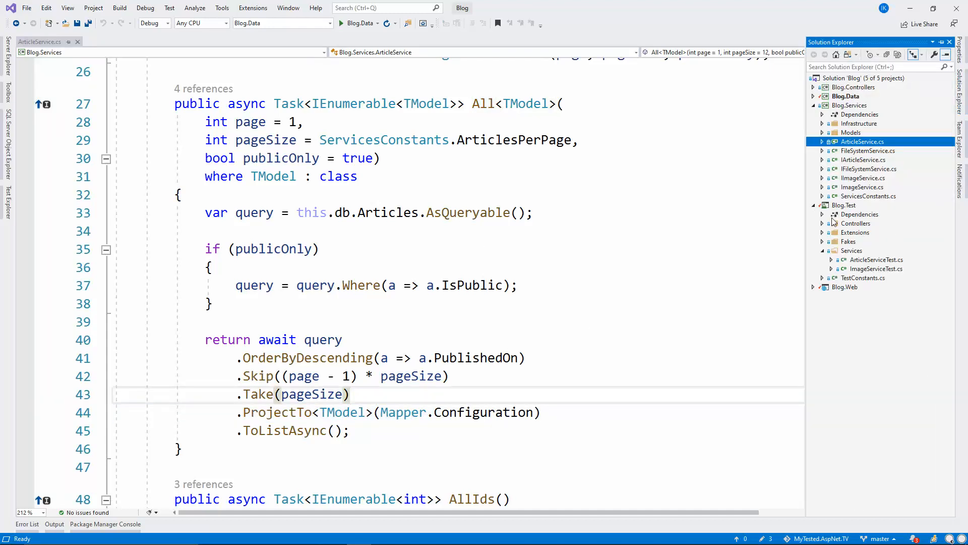
{"action": "left_click", "coordinate": [824, 250]}
{"action": "double_click", "coordinate": [876, 259]}
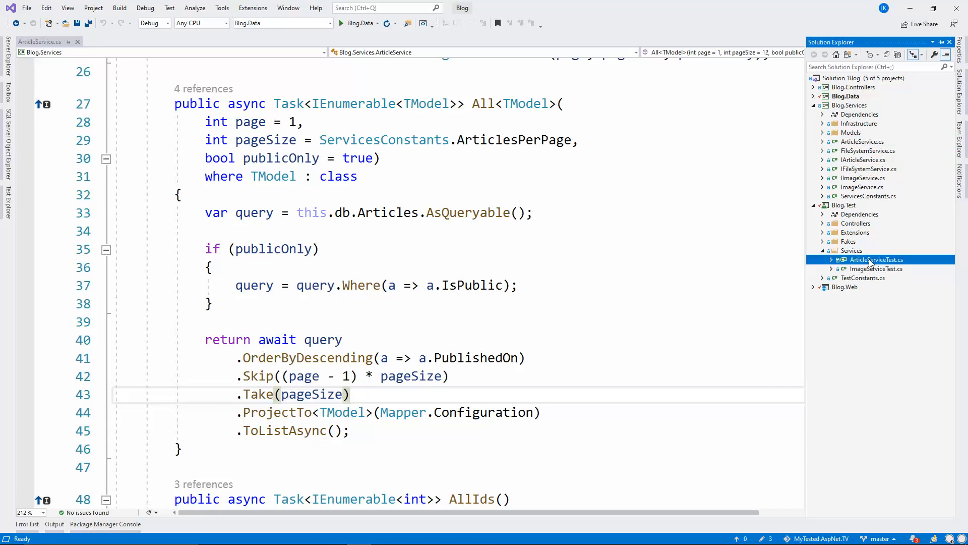
{"action": "scroll", "coordinate": [411, 317], "scroll_direction": "down", "scroll_amount": 4}
{"action": "scroll", "coordinate": [412, 317], "scroll_direction": "down", "scroll_amount": 4}
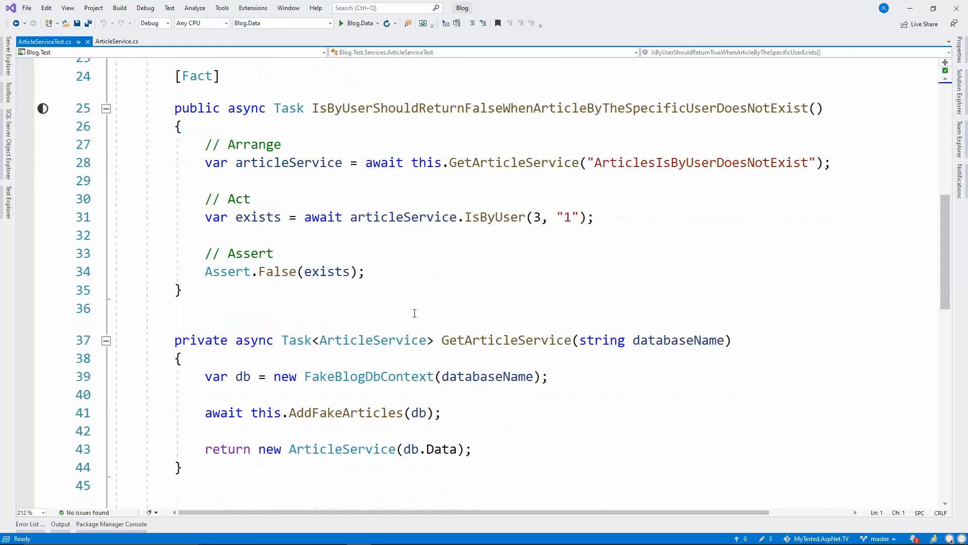
Add a [Fact] test AllShouldReturnCorrectArticlesWithDefaultParameters below the last test.
{"action": "left_click", "coordinate": [361, 292]}
{"action": "key", "text": "Return"}
{"action": "key", "text": "Return"}
{"action": "type", "text": "[Fact]"}
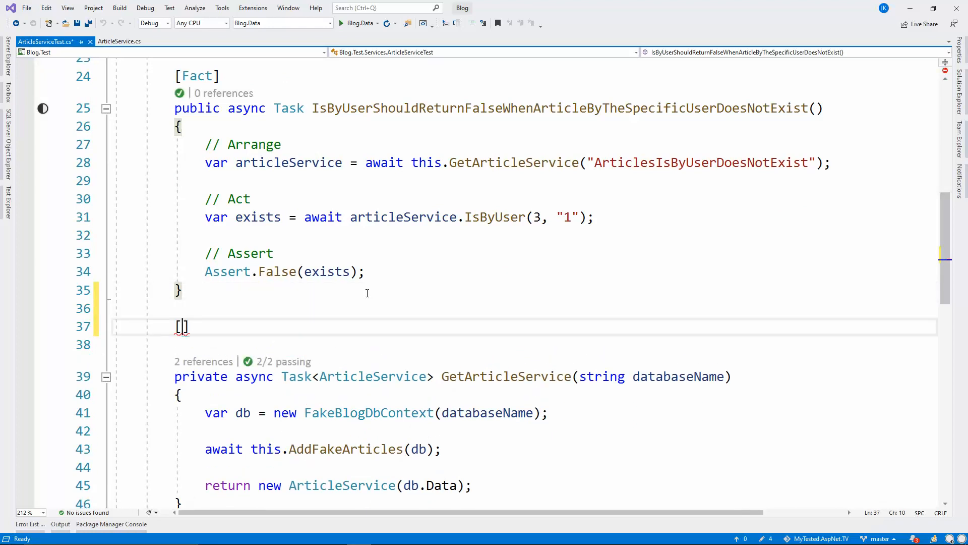
{"action": "type", "text": "Fact"}
{"action": "key", "text": "Return"}
{"action": "type", "text": "public "}
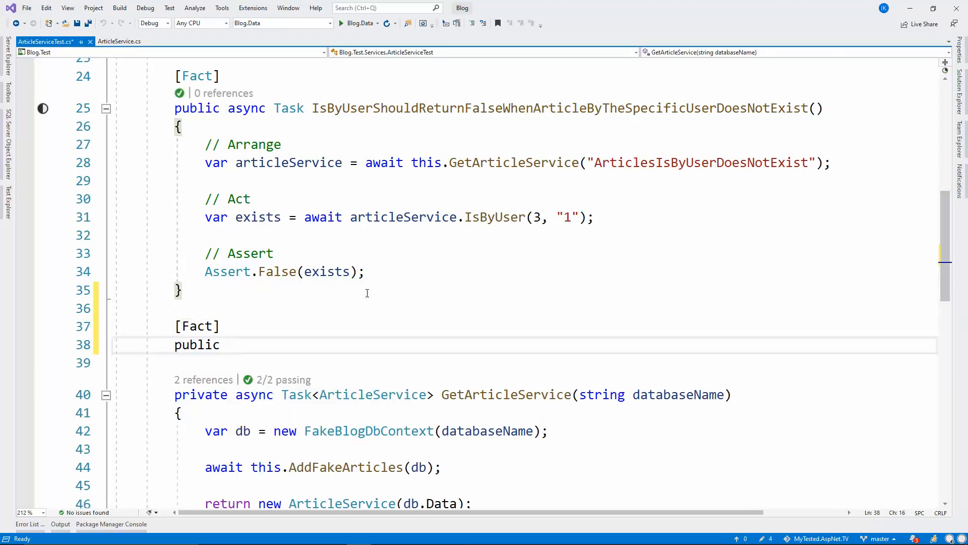
{"action": "type", "text": "async "}
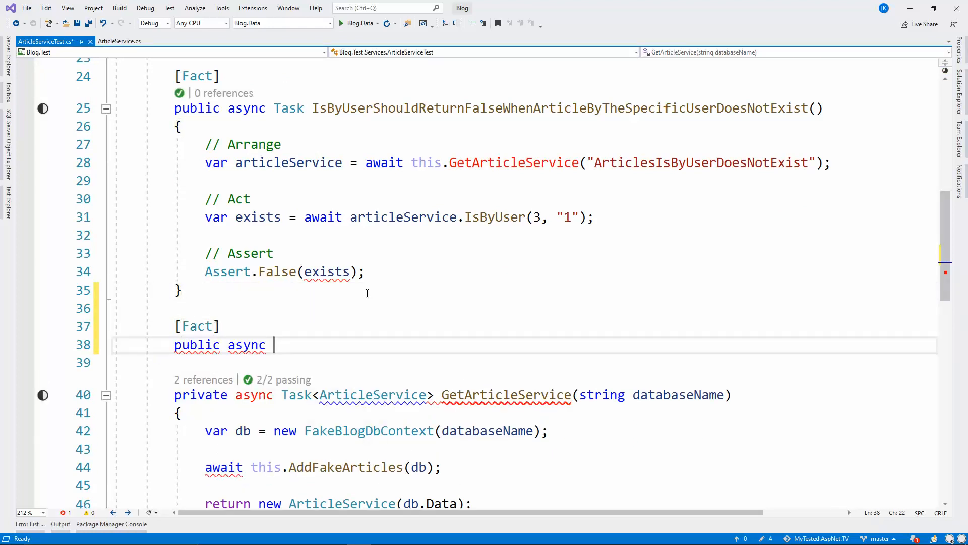
{"action": "type", "text": "Task "}
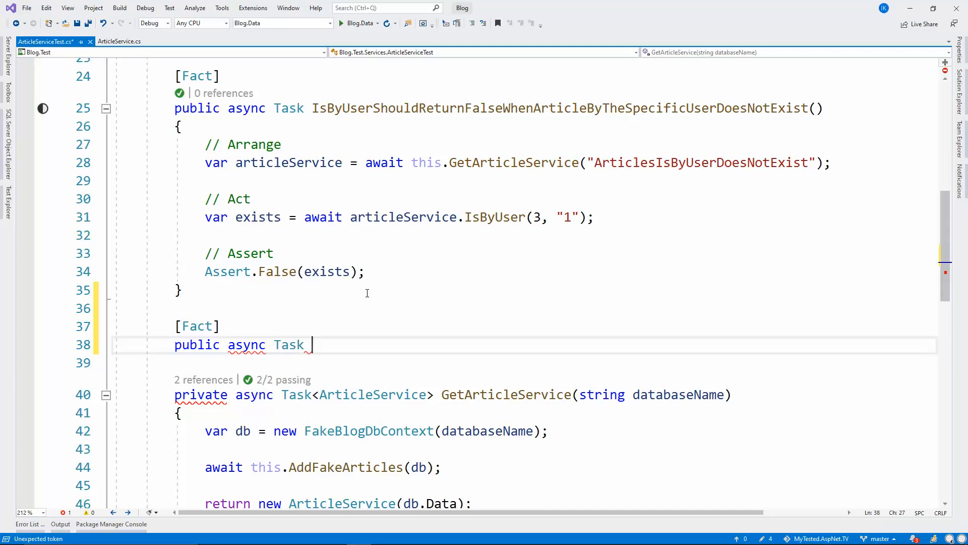
{"action": "type", "text": "All"}
{"action": "type", "text": "ShouldRetu"}
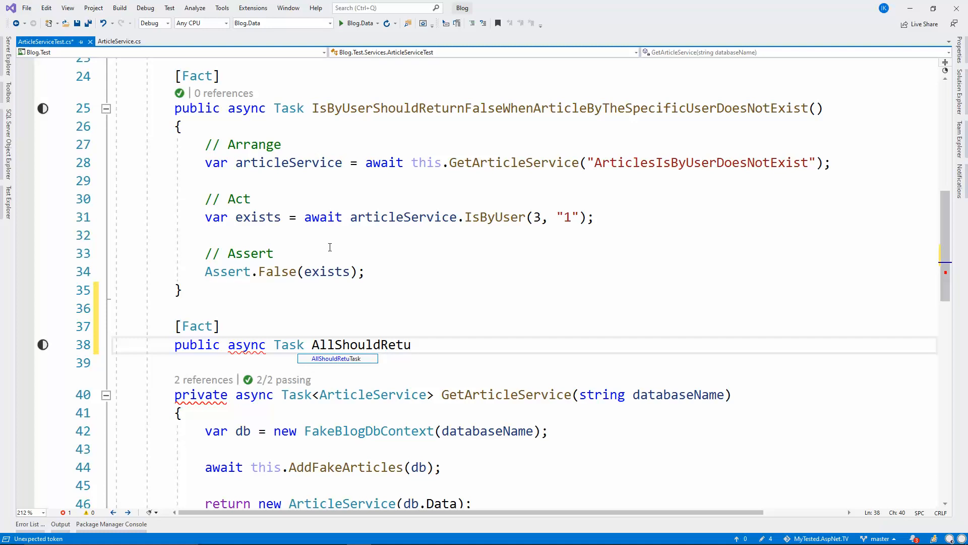
{"action": "type", "text": "rnCorre"}
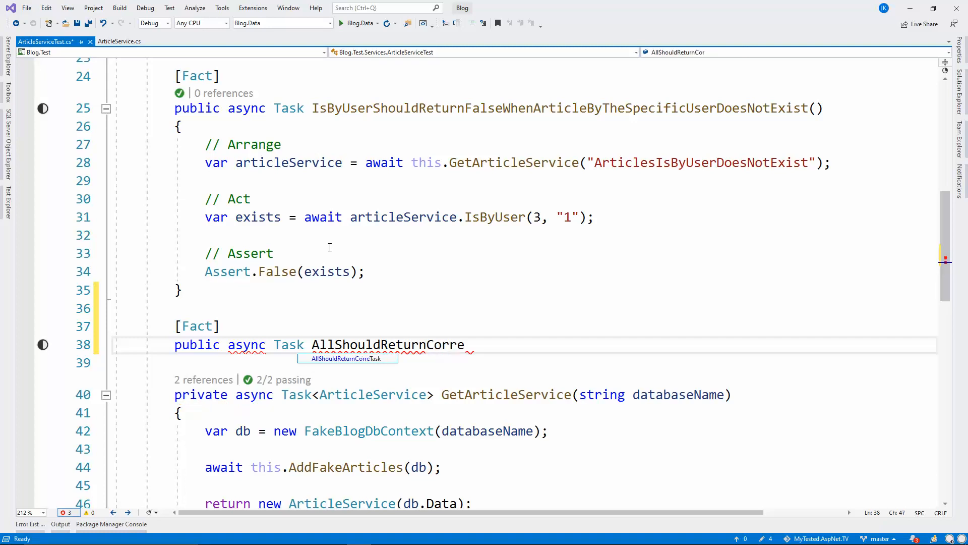
{"action": "type", "text": "rectValuesWit"}
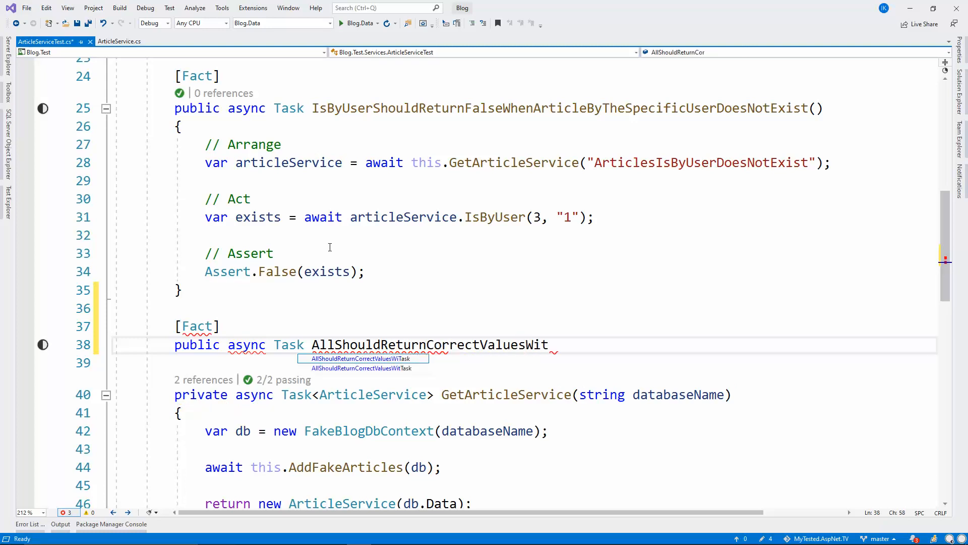
{"action": "type", "text": "h"}
{"action": "key", "text": "BackSpace"}
{"action": "key", "text": "BackSpace"}
{"action": "key", "text": "BackSpace"}
{"action": "key", "text": "BackSpace"}
{"action": "key", "text": "BackSpace"}
{"action": "key", "text": "BackSpace"}
{"action": "key", "text": "BackSpace"}
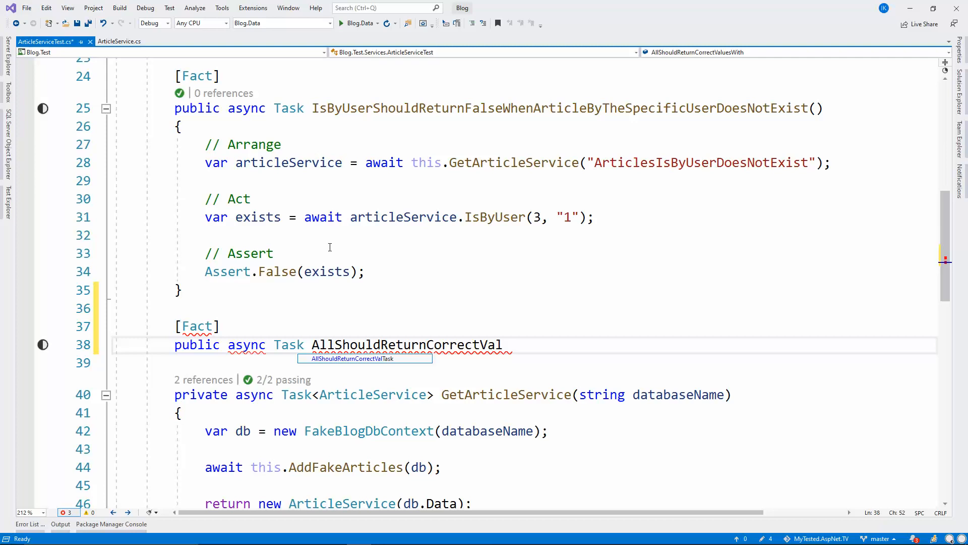
{"action": "key", "text": "BackSpace"}
{"action": "key", "text": "BackSpace"}
{"action": "key", "text": "BackSpace"}
{"action": "type", "text": "ArticlesWit"}
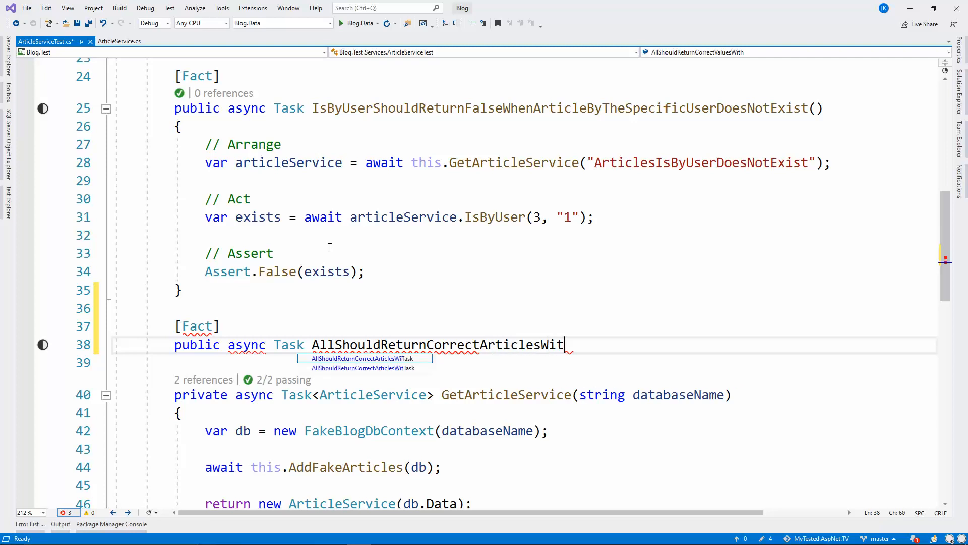
{"action": "type", "text": "hDefault"}
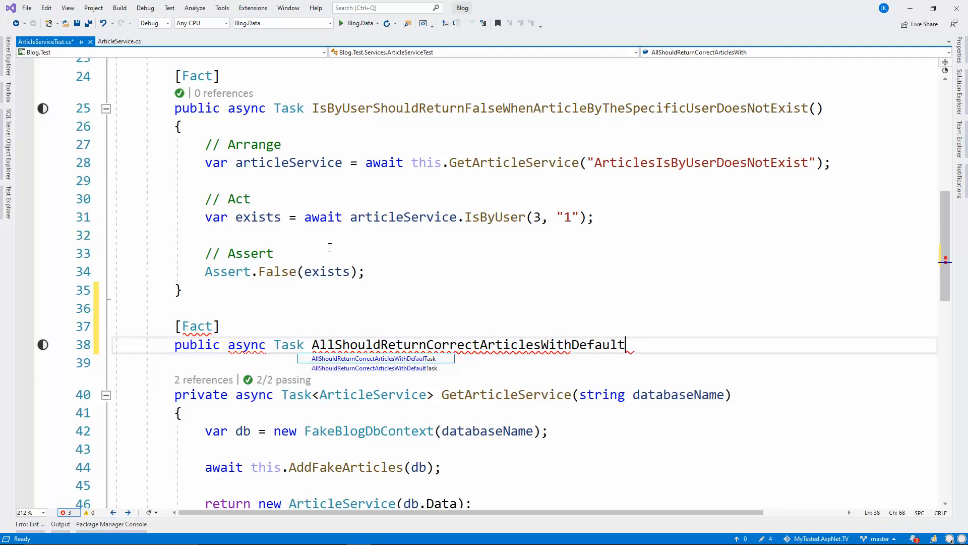
{"action": "type", "text": "Parameters()"}
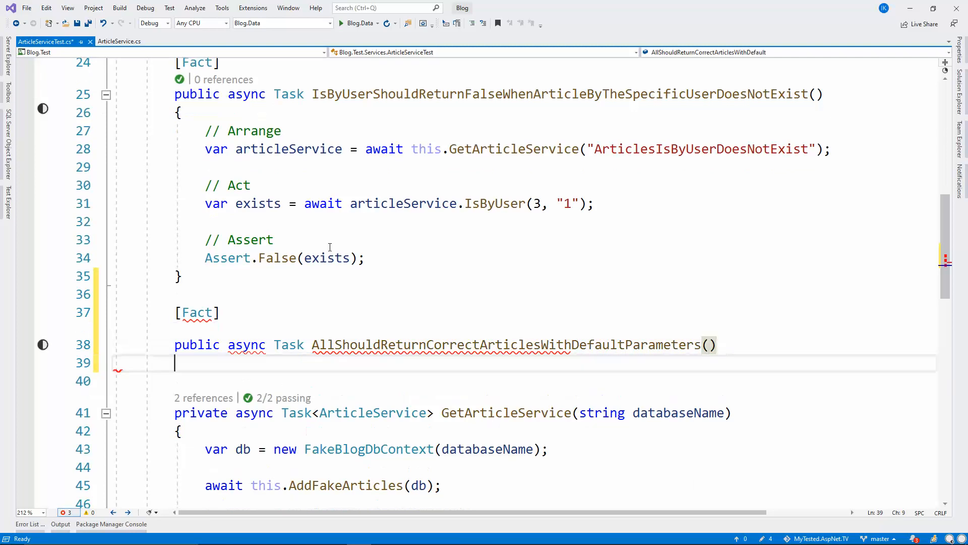
Under // Arrange, create the service via GetArticleService("AllArticlesWithDefaultParameters") and save.
{"action": "key", "text": "Return"}
{"action": "type", "text": "{"}
{"action": "key", "text": "Return"}
{"action": "key", "text": "ctrl+s"}
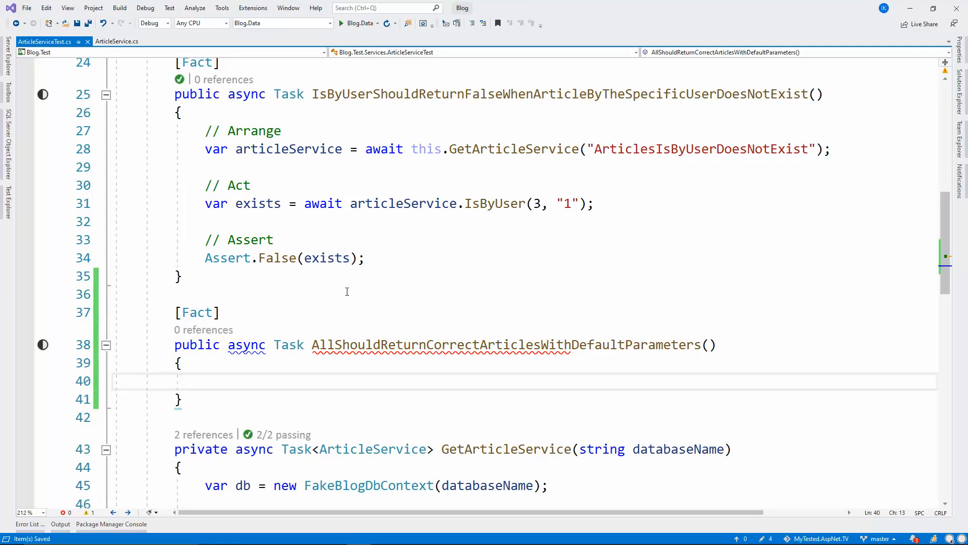
{"action": "type", "text": "// Arrange"}
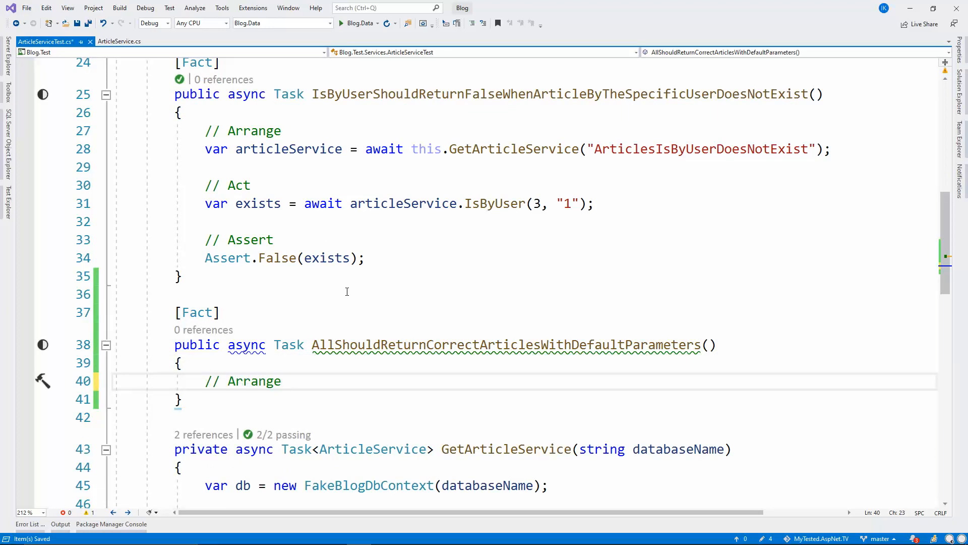
{"action": "key", "text": "Return"}
{"action": "key", "text": "Return"}
{"action": "scroll", "coordinate": [346, 291], "scroll_direction": "down", "scroll_amount": 2}
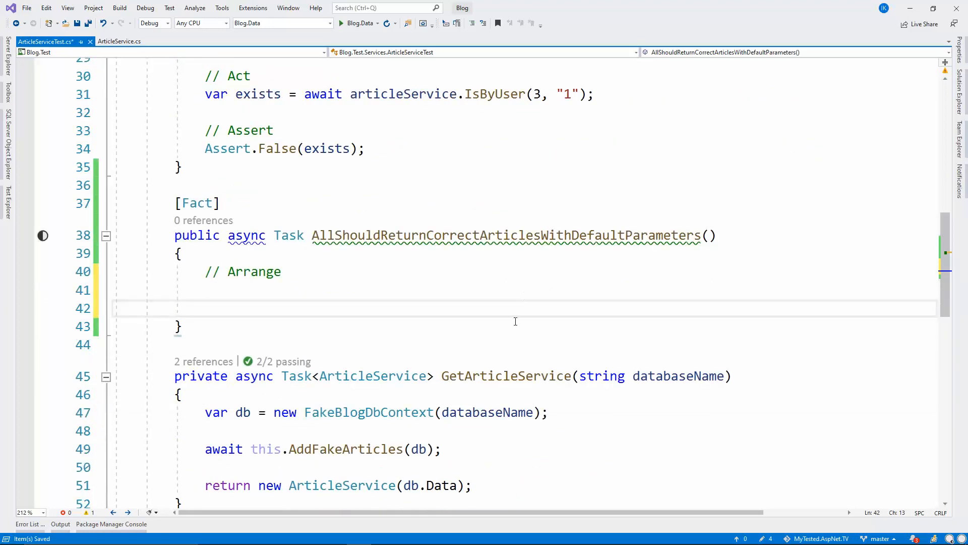
{"action": "double_click", "coordinate": [500, 374]}
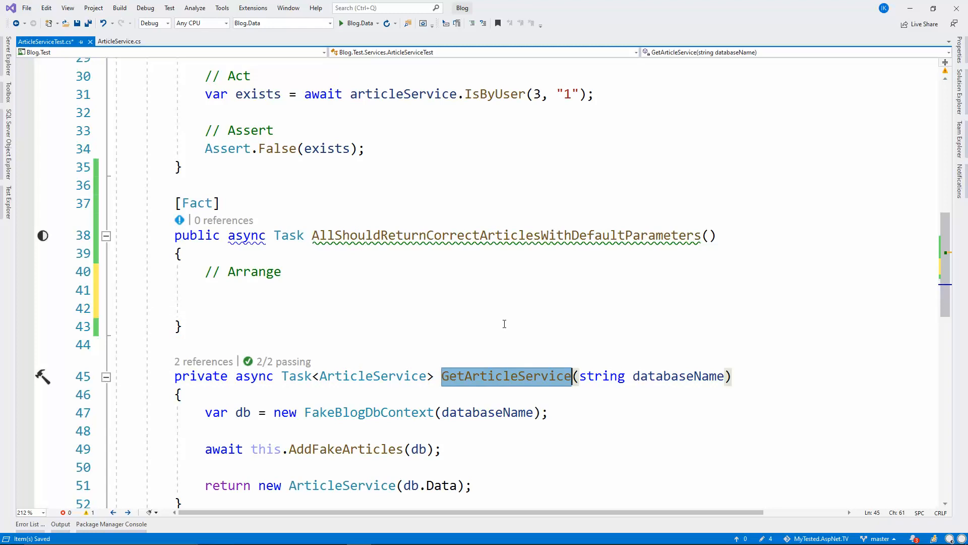
{"action": "scroll", "coordinate": [504, 324], "scroll_direction": "down", "scroll_amount": 3}
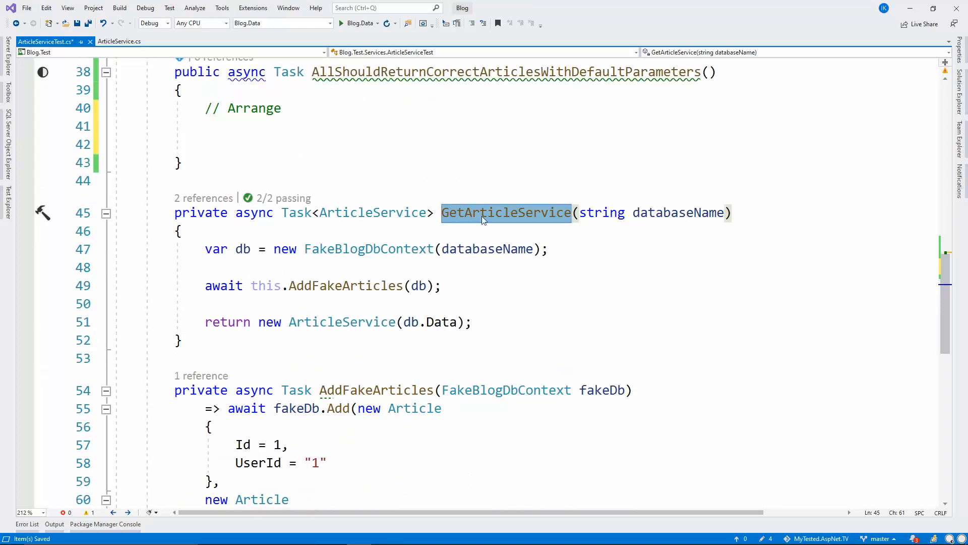
{"action": "scroll", "coordinate": [481, 219], "scroll_direction": "up", "scroll_amount": 1}
{"action": "left_click", "coordinate": [249, 195]}
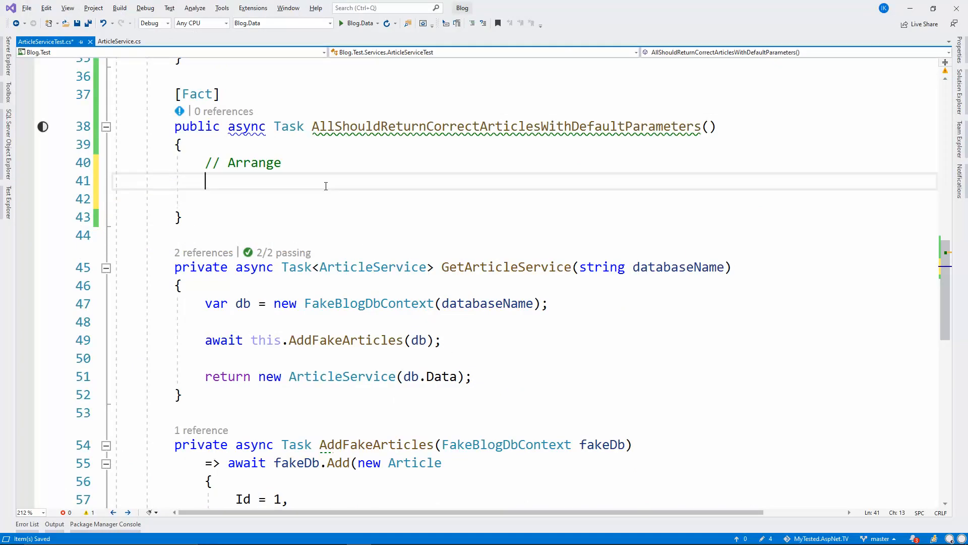
{"action": "type", "text": "var artic"}
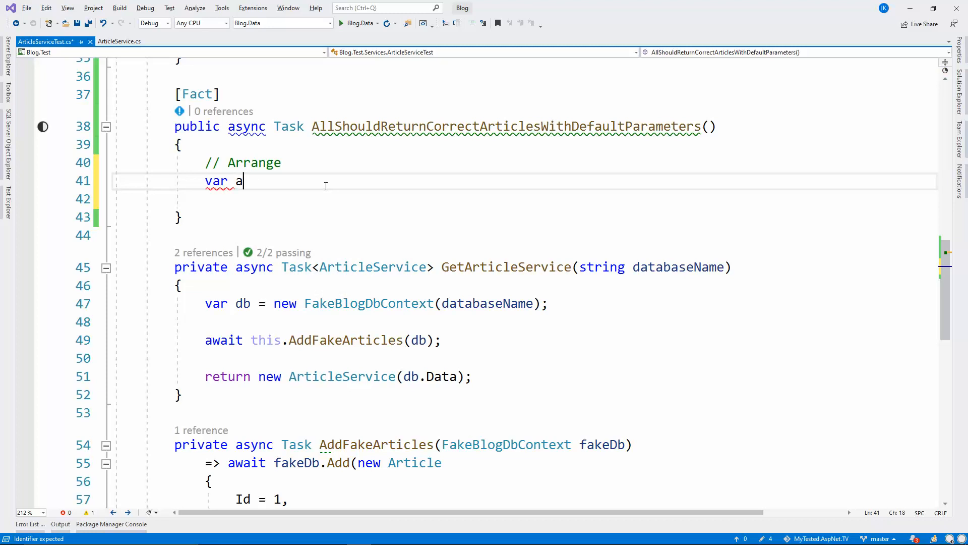
{"action": "type", "text": "leService"}
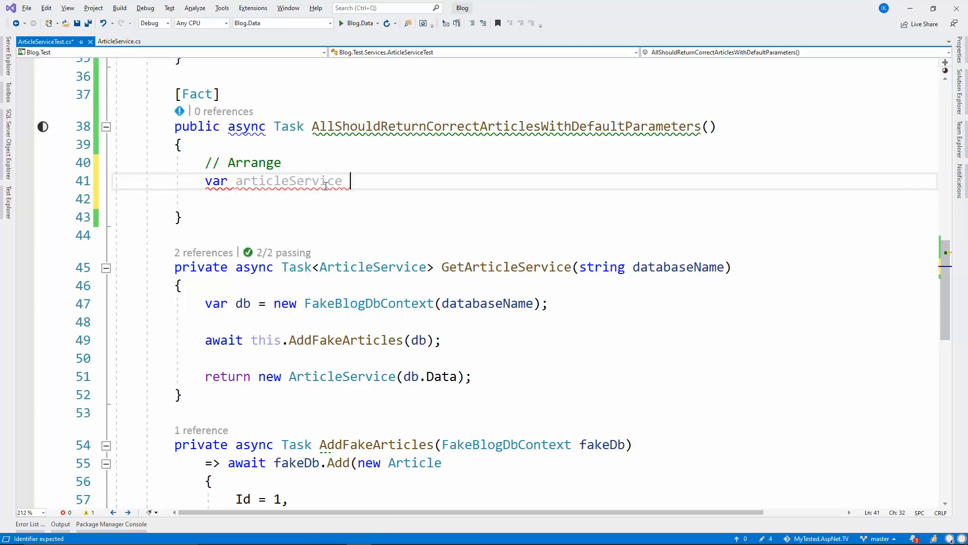
{"action": "type", "text": " = await this."}
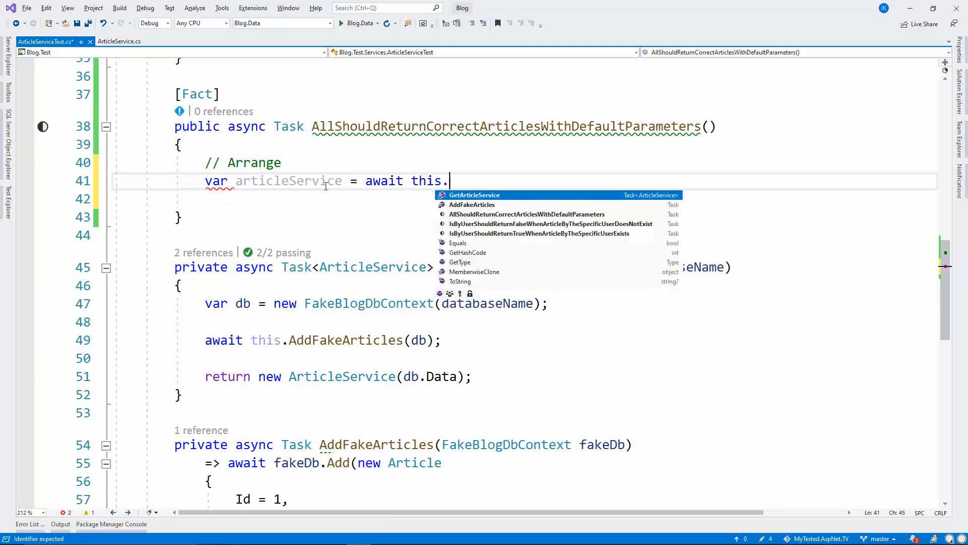
{"action": "type", "text": "ge"}
{"action": "key", "text": "Tab"}
{"action": "type", "text": "(\""}
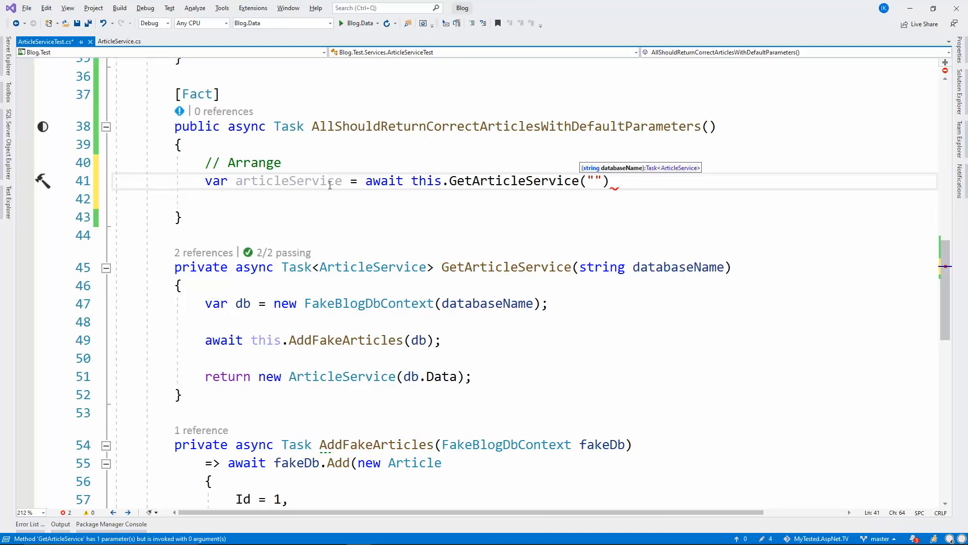
{"action": "scroll", "coordinate": [415, 200], "scroll_direction": "up", "scroll_amount": 1}
{"action": "left_click", "coordinate": [414, 198]}
{"action": "scroll", "coordinate": [415, 199], "scroll_direction": "up", "scroll_amount": 5}
{"action": "scroll", "coordinate": [415, 199], "scroll_direction": "down", "scroll_amount": 2}
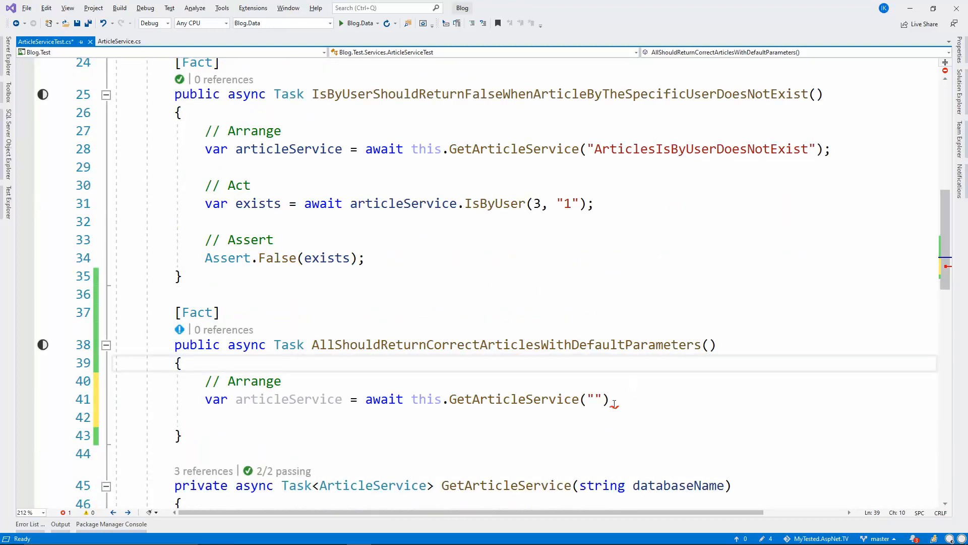
{"action": "left_click", "coordinate": [595, 400]}
{"action": "type", "text": "All"}
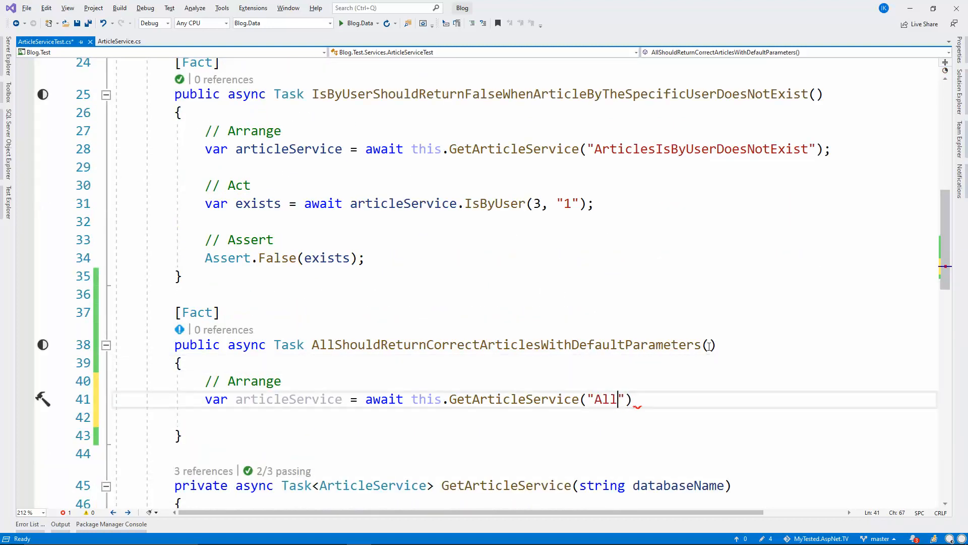
{"action": "type", "text": "Ar"}
{"action": "type", "text": "ticlesWithDef"}
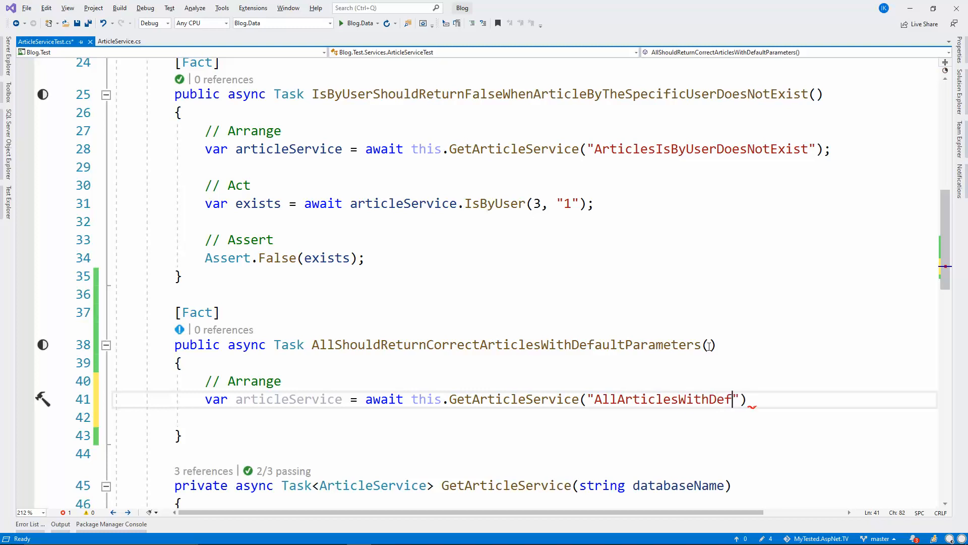
{"action": "type", "text": "aultParamter"}
{"action": "key", "text": "BackSpace"}
{"action": "key", "text": "BackSpace"}
{"action": "key", "text": "BackSpace"}
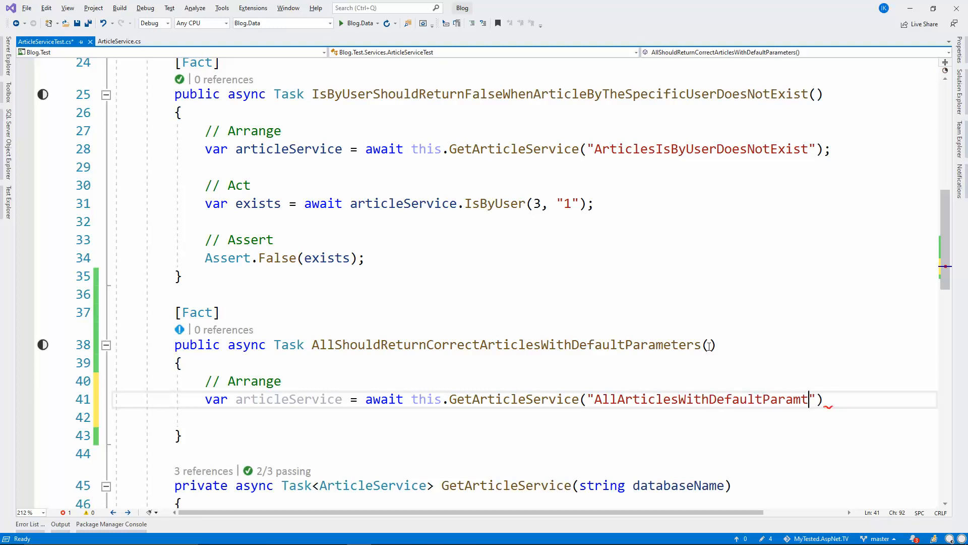
{"action": "type", "text": "meters"}
{"action": "key", "text": "End"}
{"action": "type", "text": ";"}
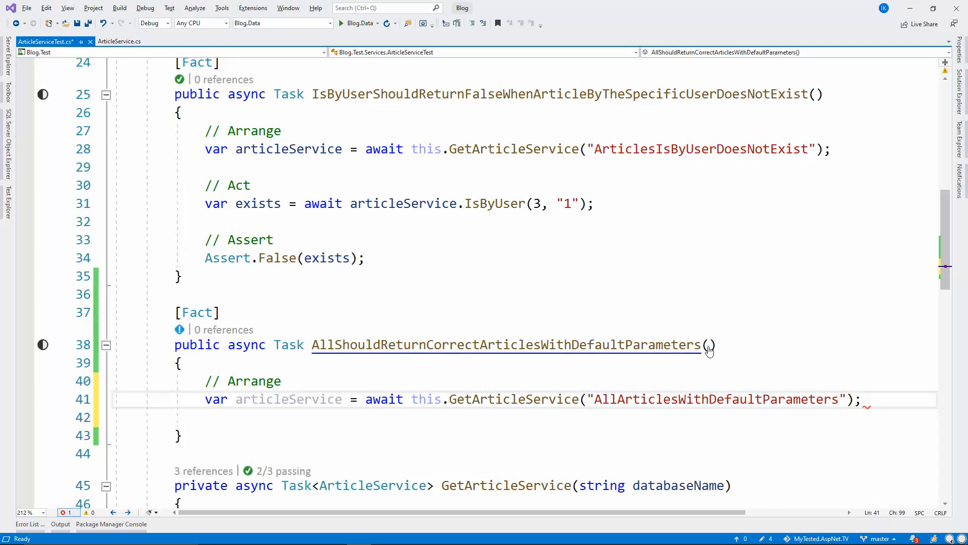
{"action": "key", "text": "ctrl+s"}
Add // Act calling articleService.All() and an empty // Assert section, then save.
{"action": "key", "text": "Return"}
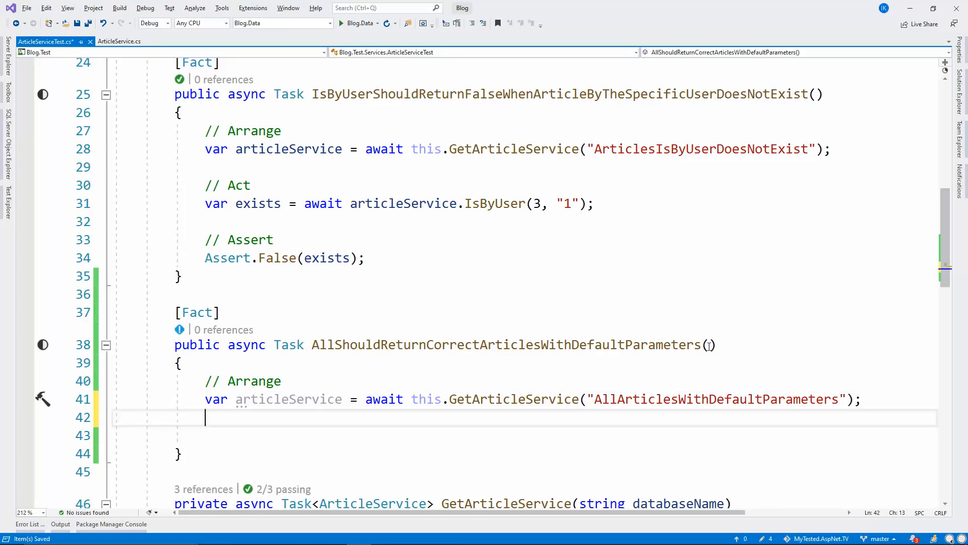
{"action": "key", "text": "Return"}
{"action": "scroll", "coordinate": [481, 387], "scroll_direction": "down", "scroll_amount": 3}
{"action": "type", "text": "/"}
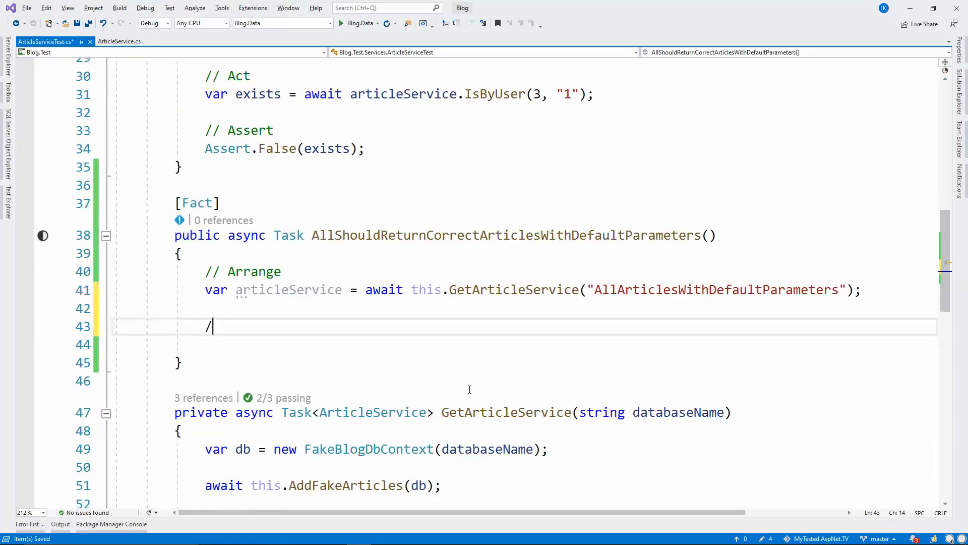
{"action": "type", "text": "/ Act"}
{"action": "key", "text": "Return"}
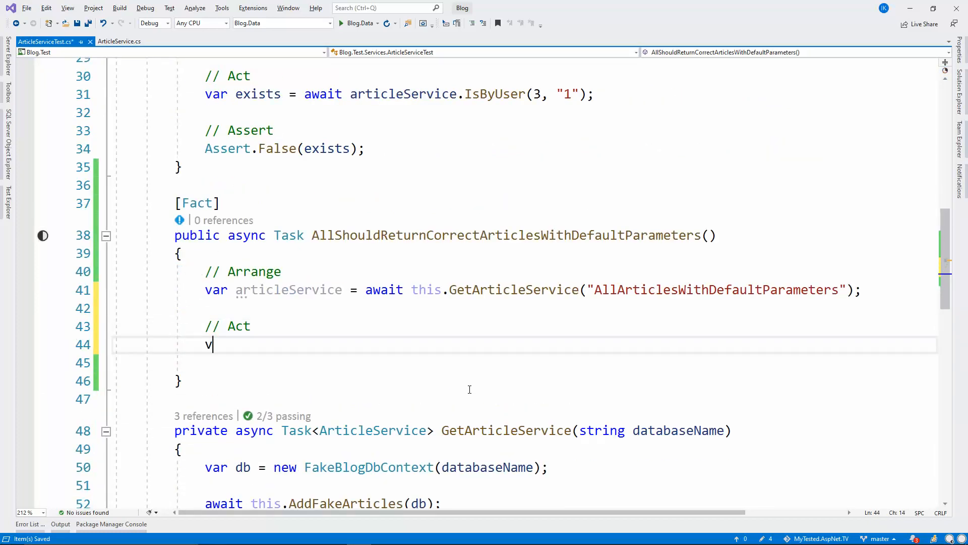
{"action": "type", "text": "var articl"}
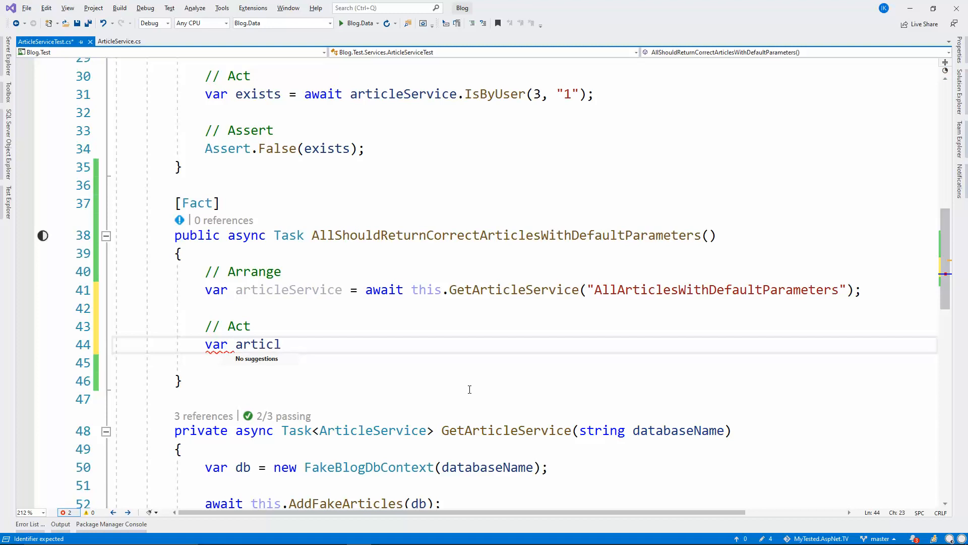
{"action": "type", "text": "es = awa"}
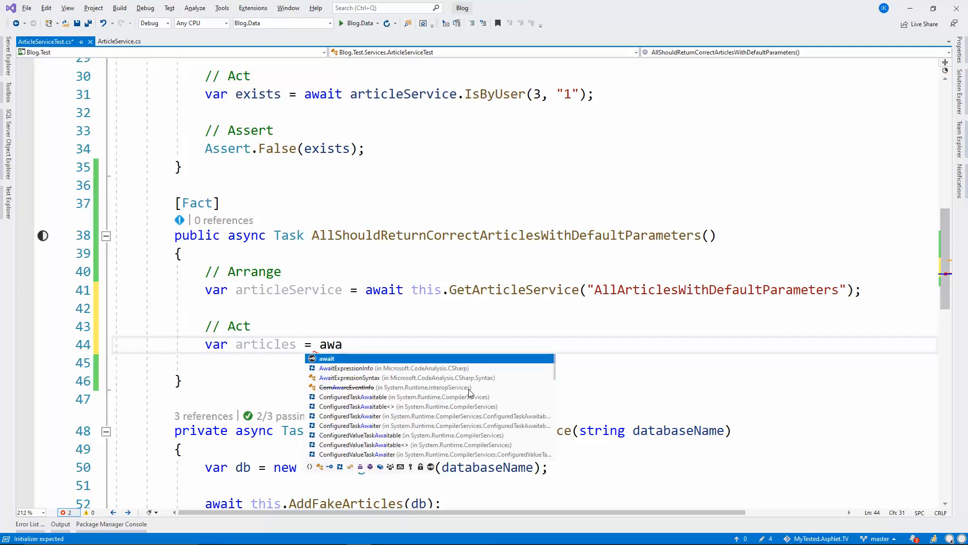
{"action": "type", "text": "it articleService."}
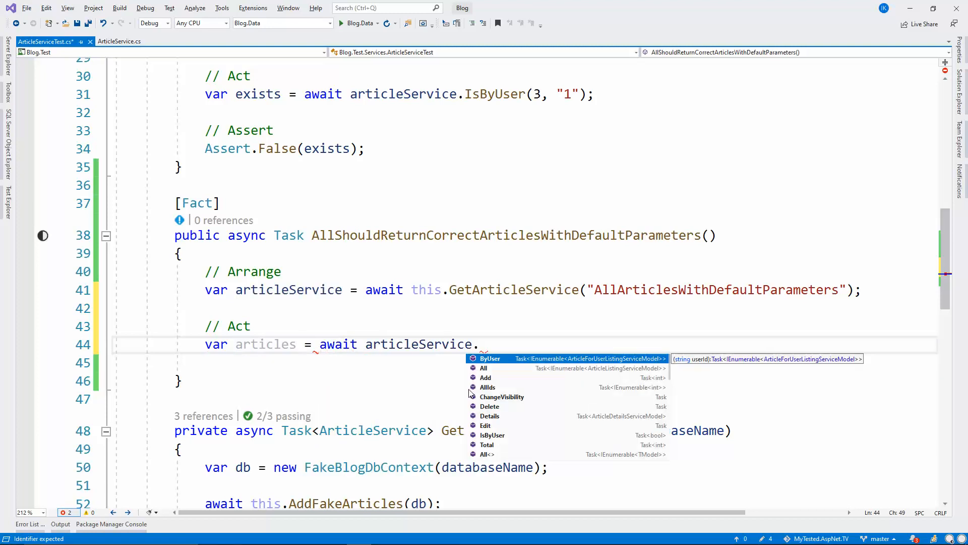
{"action": "type", "text": "All();"}
{"action": "key", "text": "Down"}
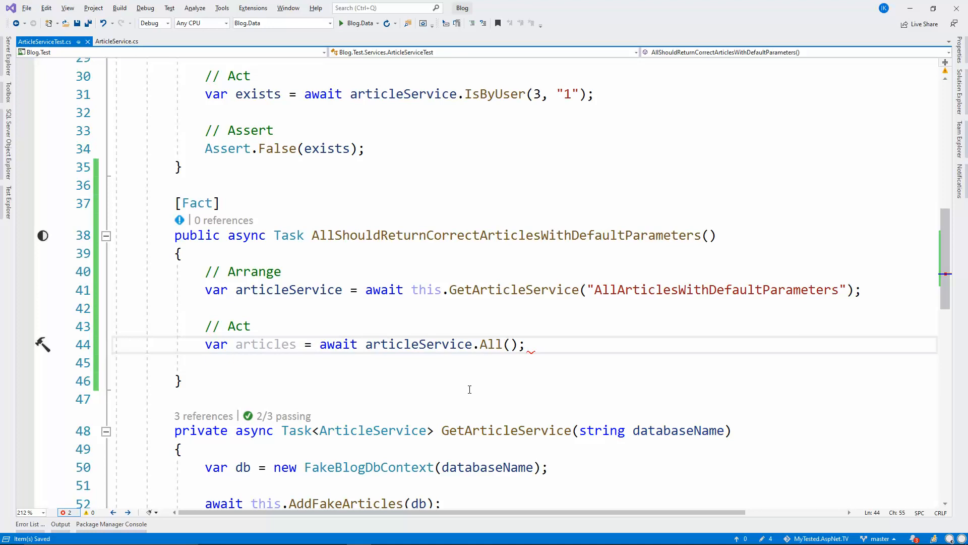
{"action": "key", "text": "Return"}
{"action": "key", "text": "ctrl+s"}
{"action": "type", "text": "// A"}
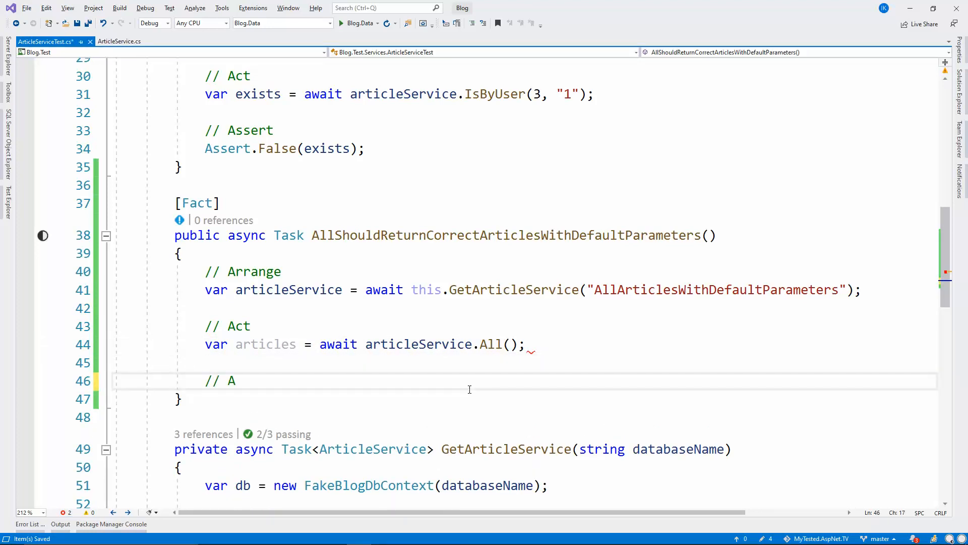
{"action": "type", "text": "ssert"}
{"action": "key", "text": "Return"}
{"action": "key", "text": "ctrl+s"}
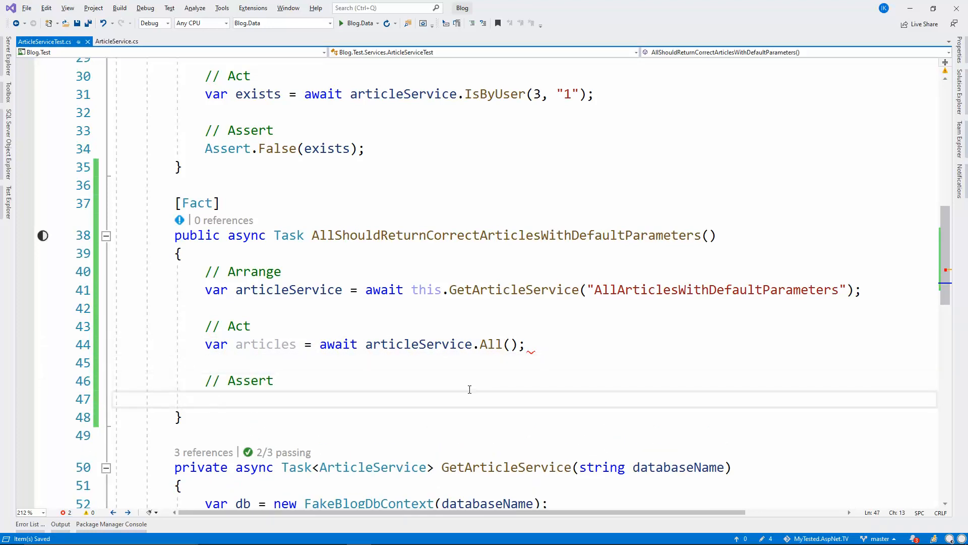
{"action": "scroll", "coordinate": [469, 389], "scroll_direction": "down", "scroll_amount": 3}
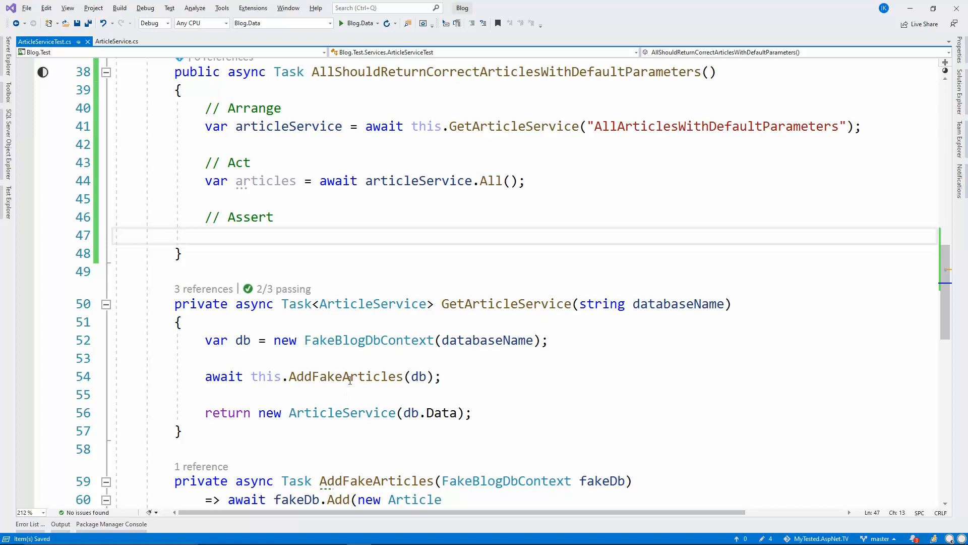
{"action": "scroll", "coordinate": [497, 349], "scroll_direction": "down", "scroll_amount": 5}
Review the AddFakeArticles data and the All query's public-only filter and newest-first sorting.
{"action": "left_click", "coordinate": [348, 157]}
{"action": "left_click_drag", "start_coordinate": [205, 281], "coordinate": [328, 427]}
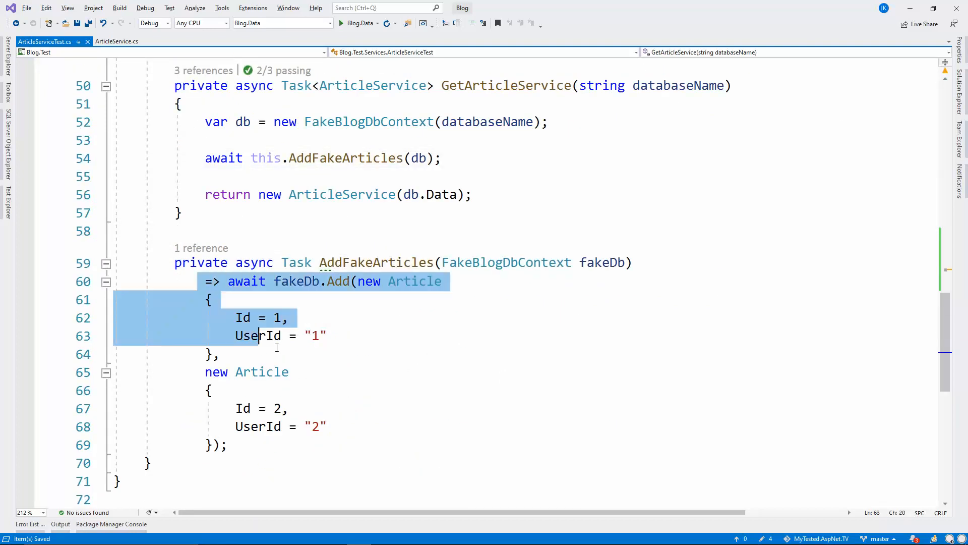
{"action": "left_click", "coordinate": [328, 427]}
{"action": "scroll", "coordinate": [416, 402], "scroll_direction": "up", "scroll_amount": 6}
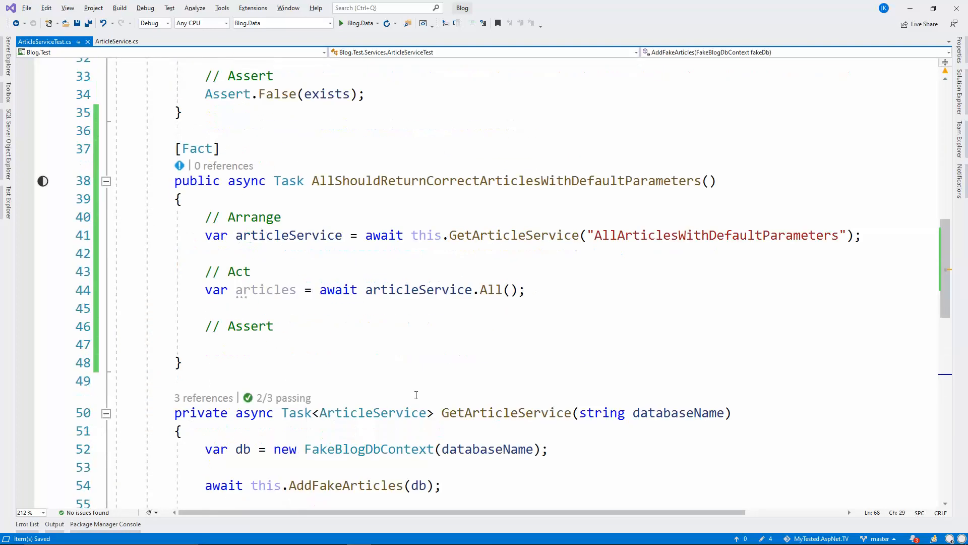
{"action": "left_click", "coordinate": [121, 41]}
{"action": "left_click", "coordinate": [323, 341]}
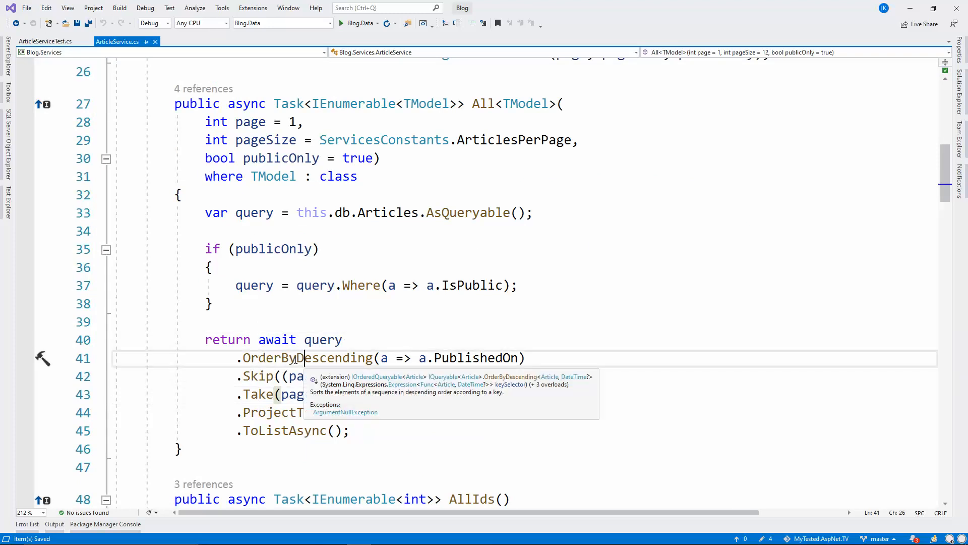
{"action": "left_click_drag", "start_coordinate": [235, 358], "coordinate": [535, 358]}
{"action": "left_click", "coordinate": [560, 357]}
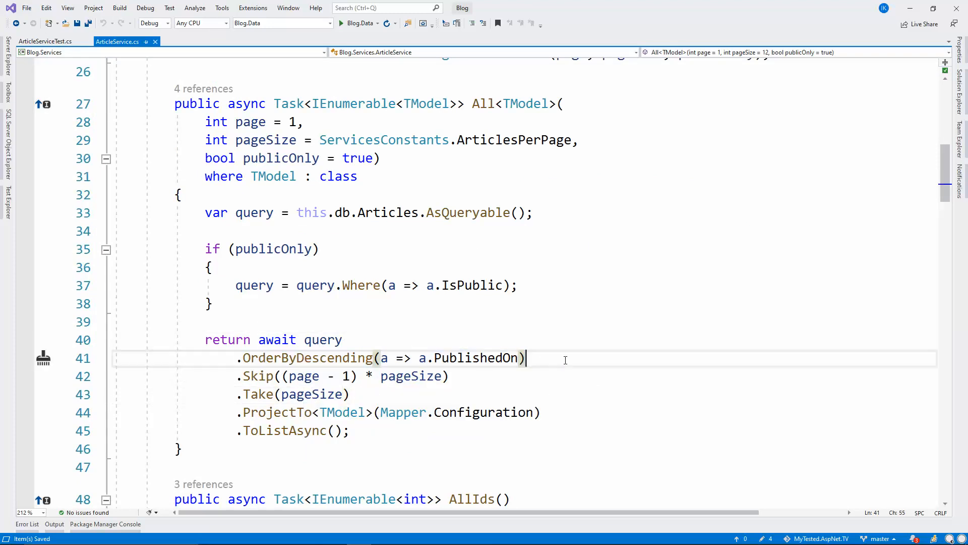
{"action": "left_click", "coordinate": [284, 269]}
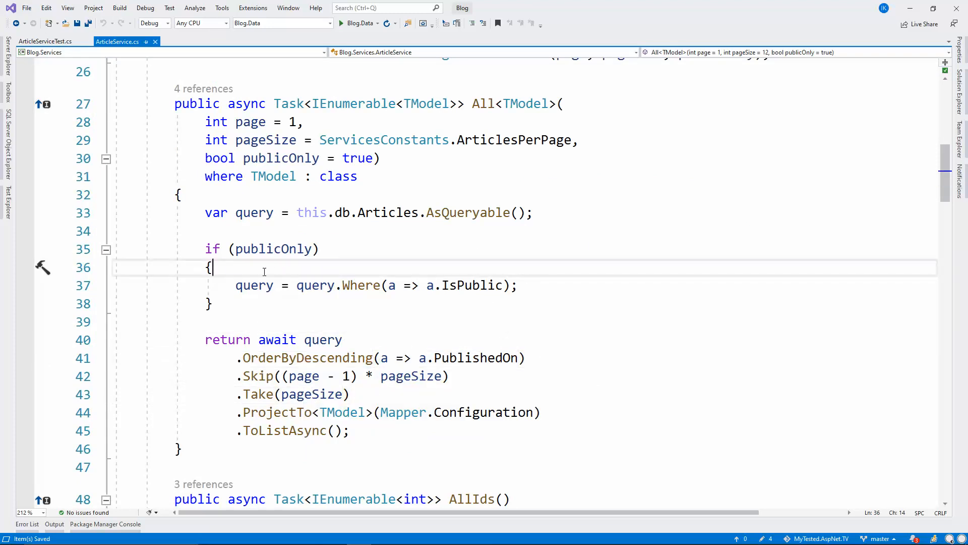
{"action": "left_click", "coordinate": [281, 158]}
{"action": "left_click", "coordinate": [43, 41]}
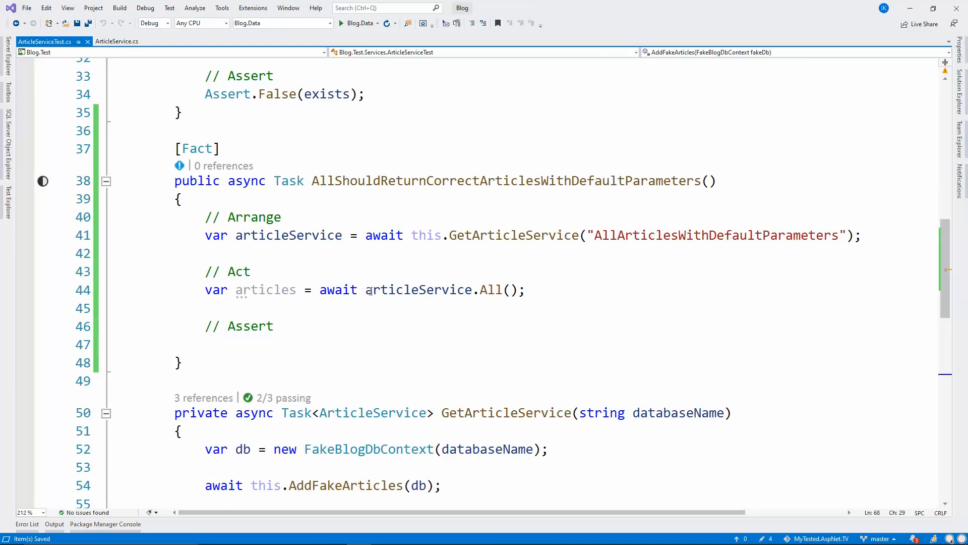
{"action": "scroll", "coordinate": [459, 314], "scroll_direction": "down", "scroll_amount": 5}
{"action": "scroll", "coordinate": [460, 313], "scroll_direction": "down", "scroll_amount": 2}
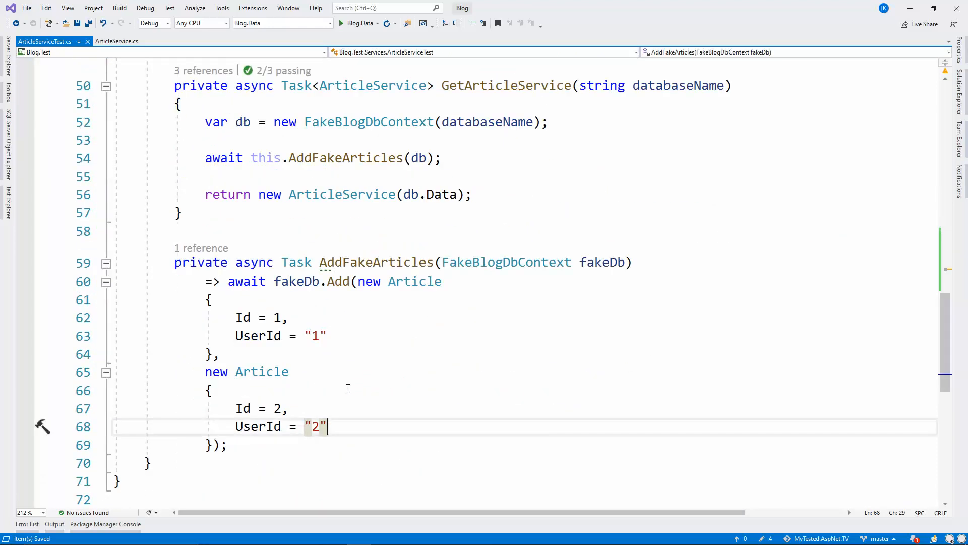
{"action": "type", "text": ","}
Set IsPublic = true on the second fake article in AddFakeArticles.
{"action": "key", "text": "Return"}
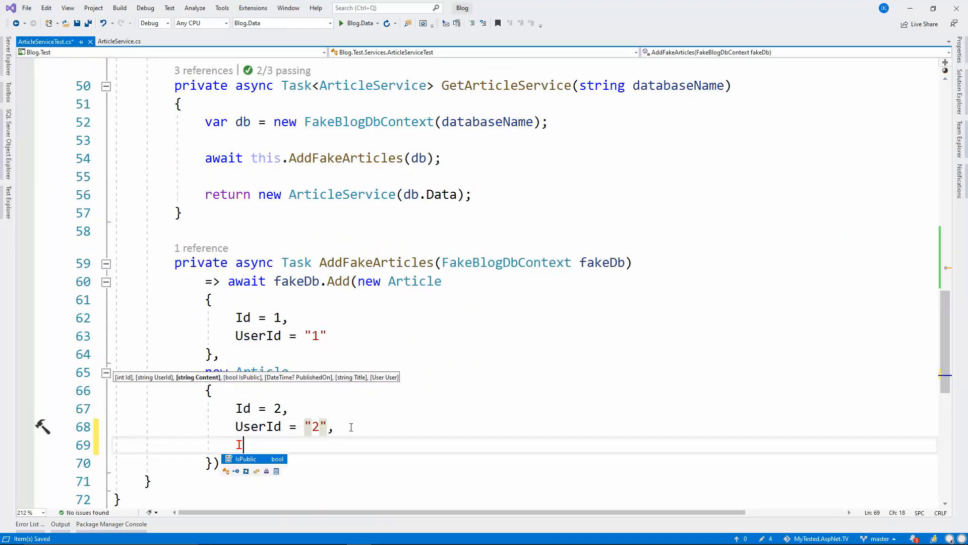
{"action": "type", "text": "IsPublic = true"}
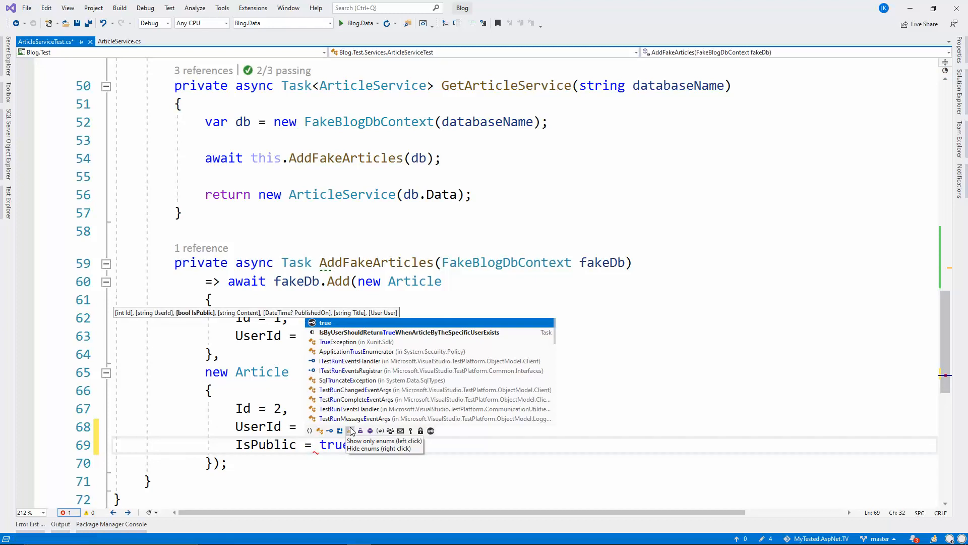
{"action": "left_click", "coordinate": [282, 371]}
{"action": "scroll", "coordinate": [283, 372], "scroll_direction": "up", "scroll_amount": 2}
{"action": "scroll", "coordinate": [282, 302], "scroll_direction": "up", "scroll_amount": 2}
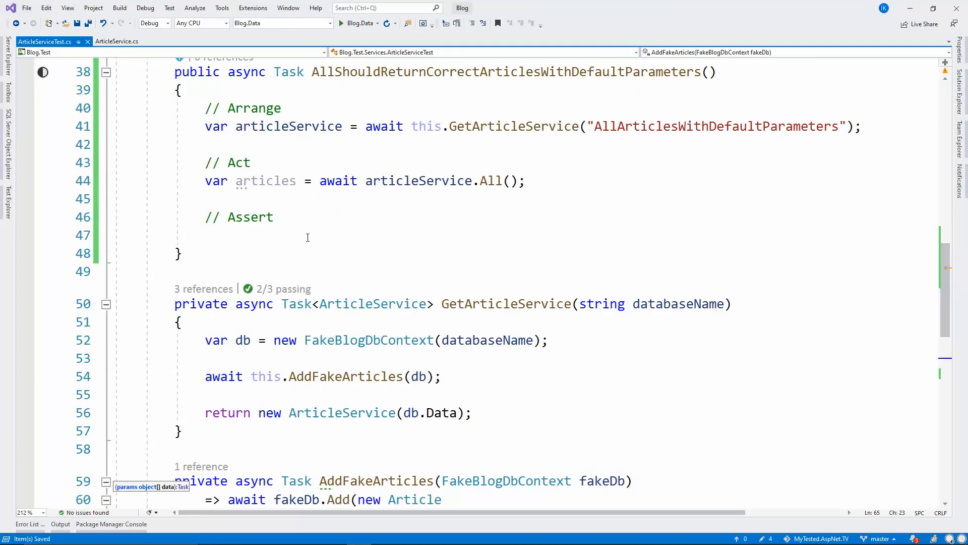
Assert that All() returns exactly one article with Assert.Equal(1, articles.Count()) and save.
{"action": "left_click", "coordinate": [282, 235]}
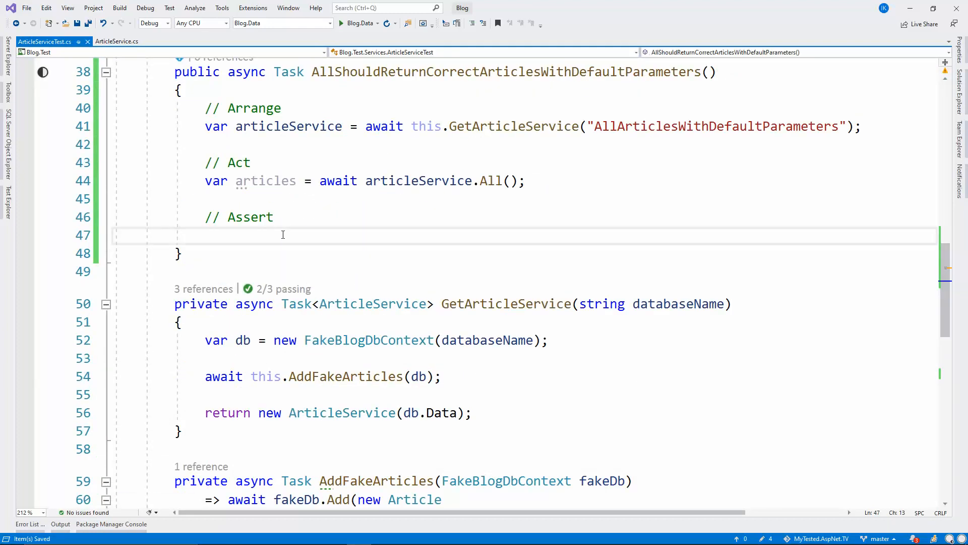
{"action": "type", "text": "var"}
{"action": "key", "text": "BackSpace"}
{"action": "key", "text": "BackSpace"}
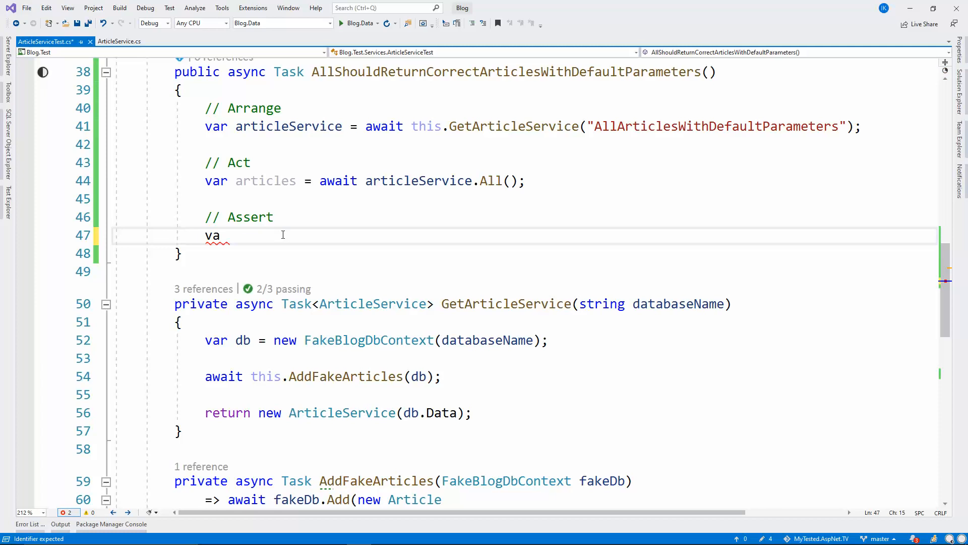
{"action": "key", "text": "BackSpace"}
{"action": "key", "text": "BackSpace"}
{"action": "type", "text": "Assert."}
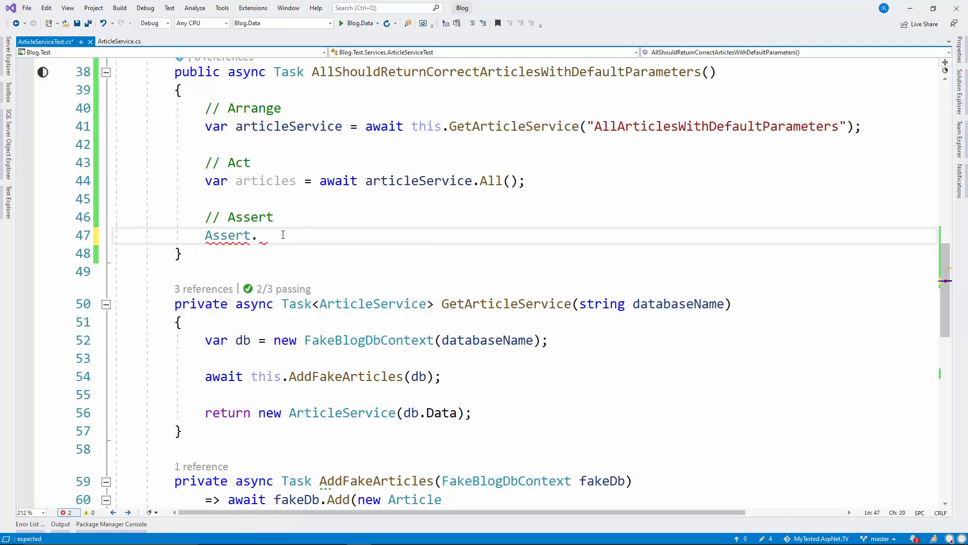
{"action": "key", "text": "ctrl+space"}
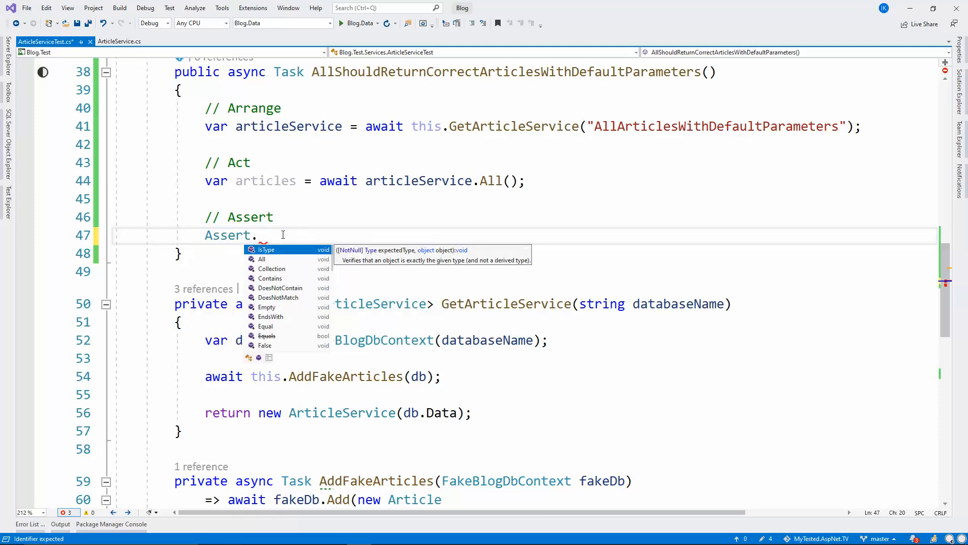
{"action": "key", "text": "Down"}
{"action": "key", "text": "Down"}
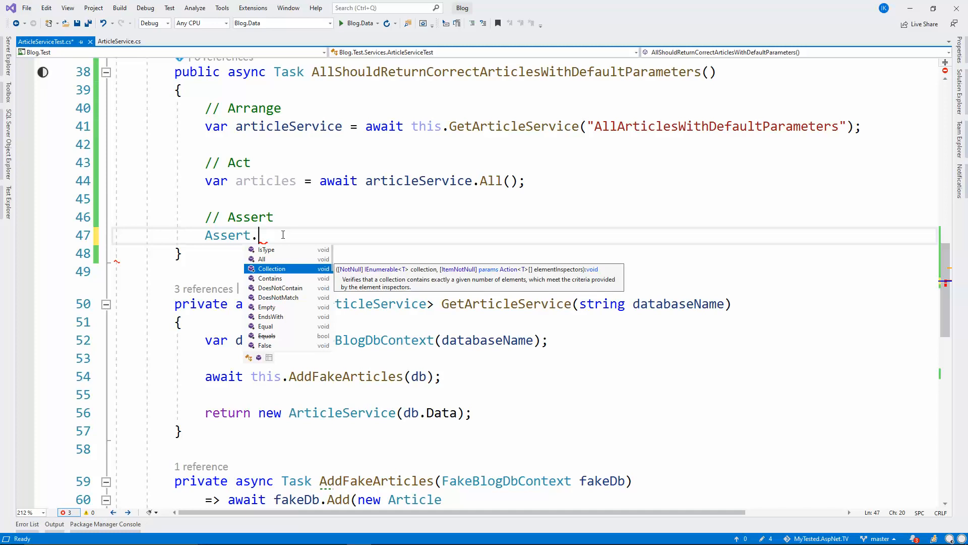
{"action": "type", "text": "e"}
{"action": "key", "text": "Tab"}
{"action": "type", "text": "("}
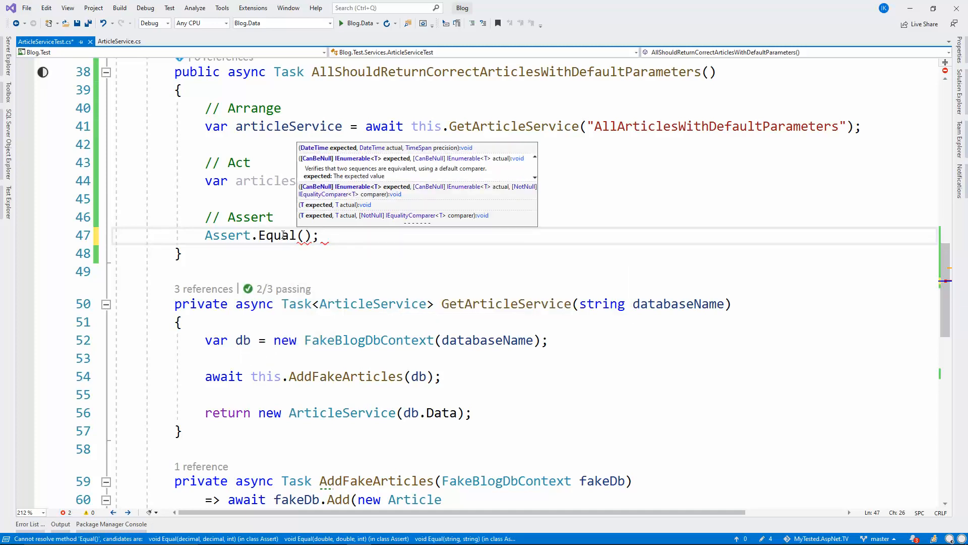
{"action": "type", "text": "1,"}
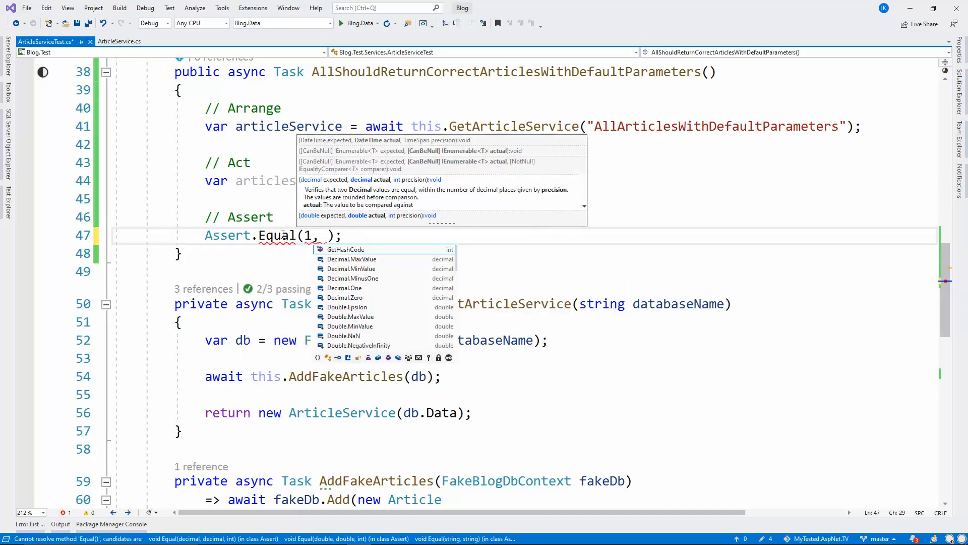
{"action": "key", "text": "Escape"}
{"action": "type", "text": "ari"}
{"action": "key", "text": "Tab"}
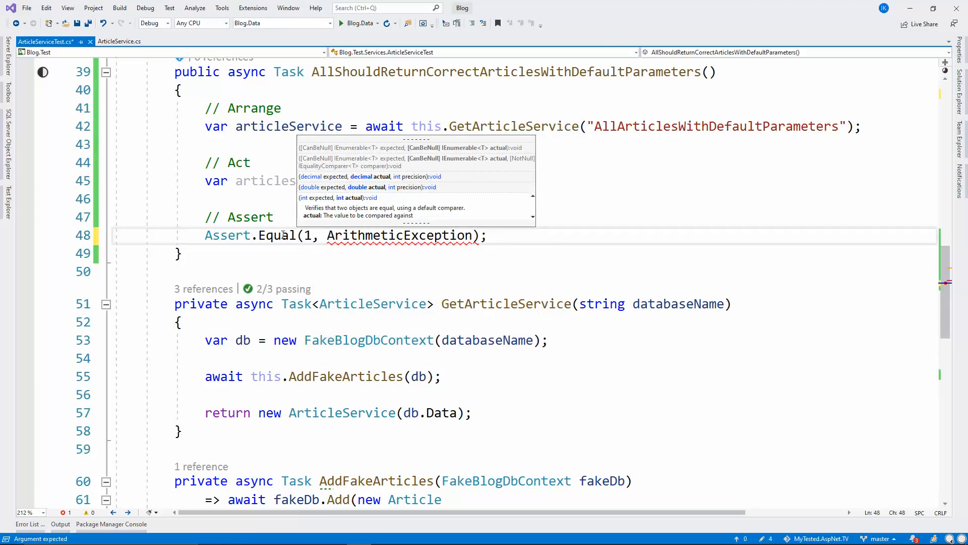
{"action": "key", "text": "ctrl+z"}
{"action": "type", "text": "ticles.co"}
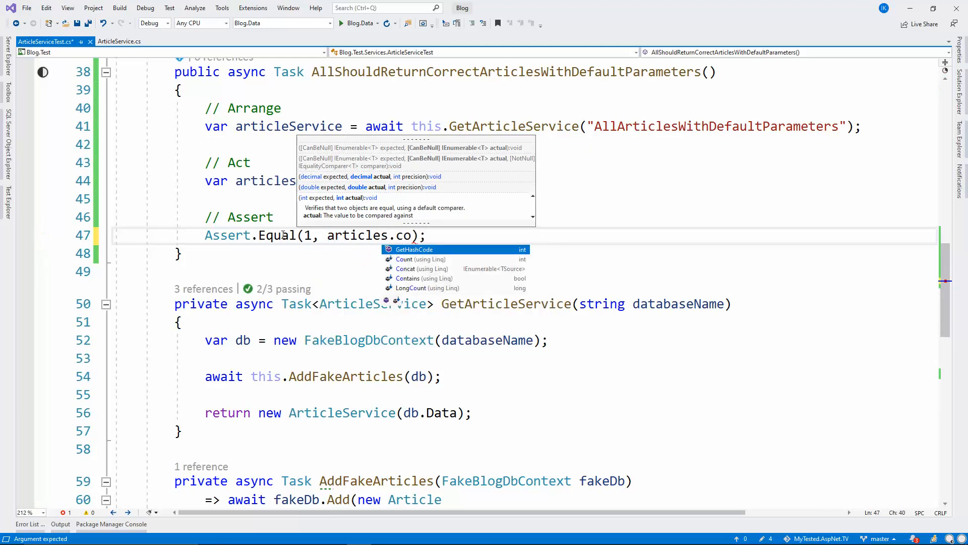
{"action": "key", "text": "Tab"}
{"action": "type", "text": "("}
{"action": "key", "text": "End"}
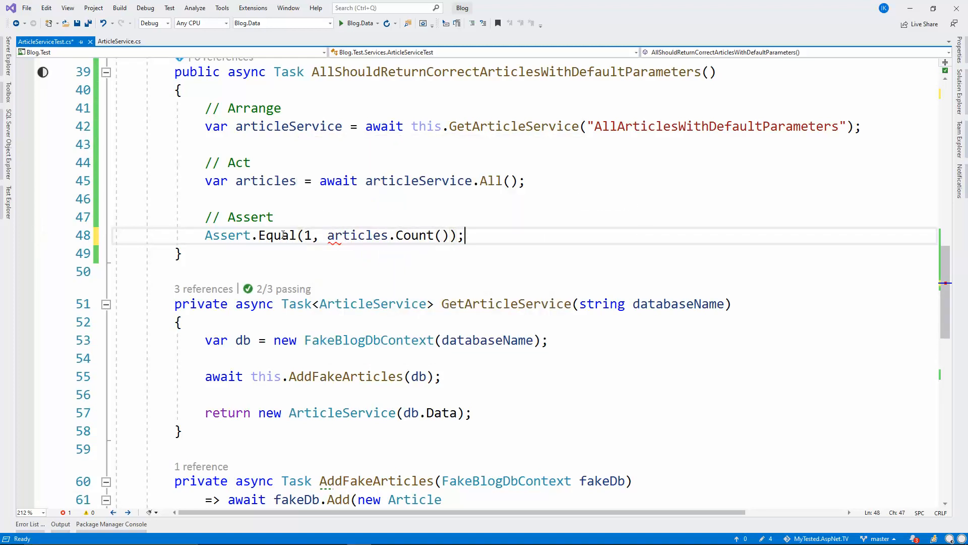
{"action": "key", "text": "ctrl+s"}
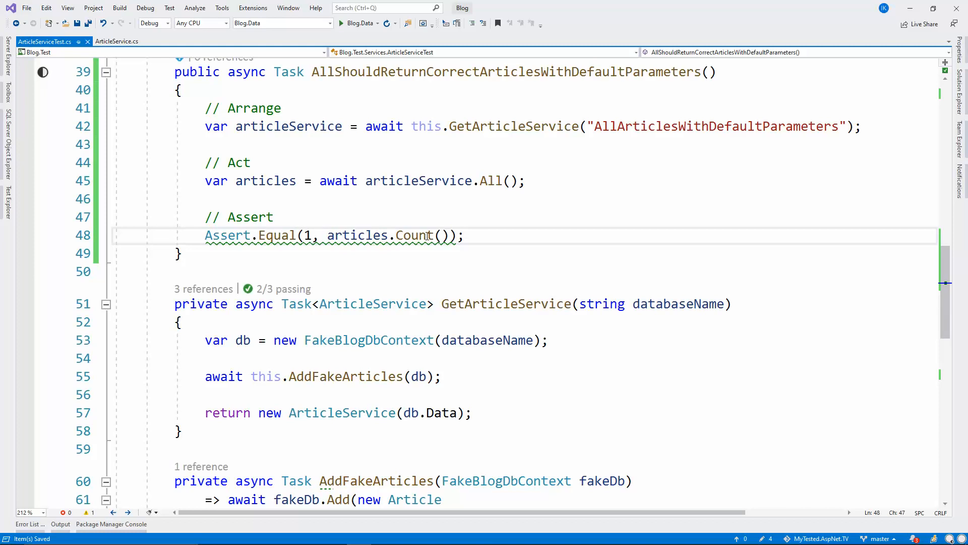
{"action": "mouse_move", "coordinate": [415, 235]}
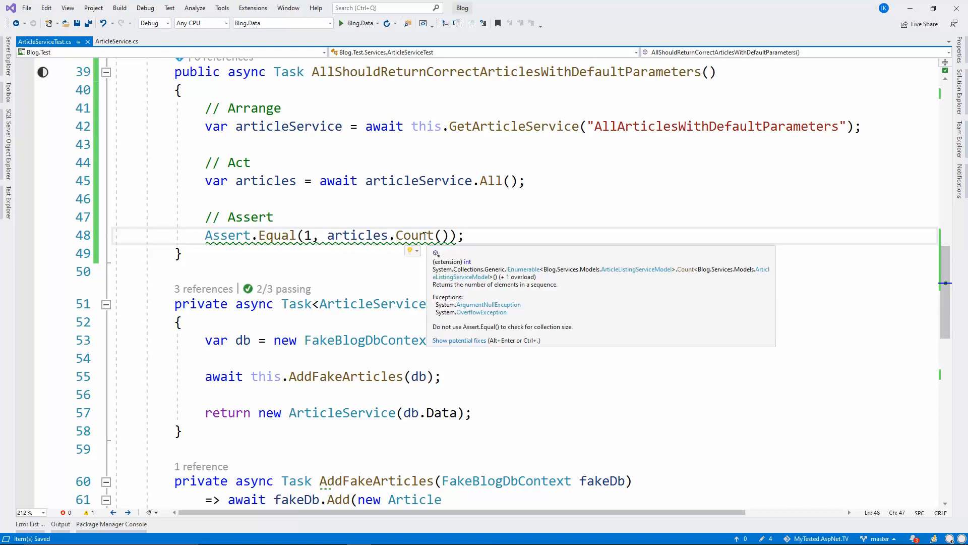
Review the analyzer warning and suggested fixes on the Count() equality assertion.
{"action": "left_click", "coordinate": [428, 235]}
{"action": "left_click", "coordinate": [43, 235]}
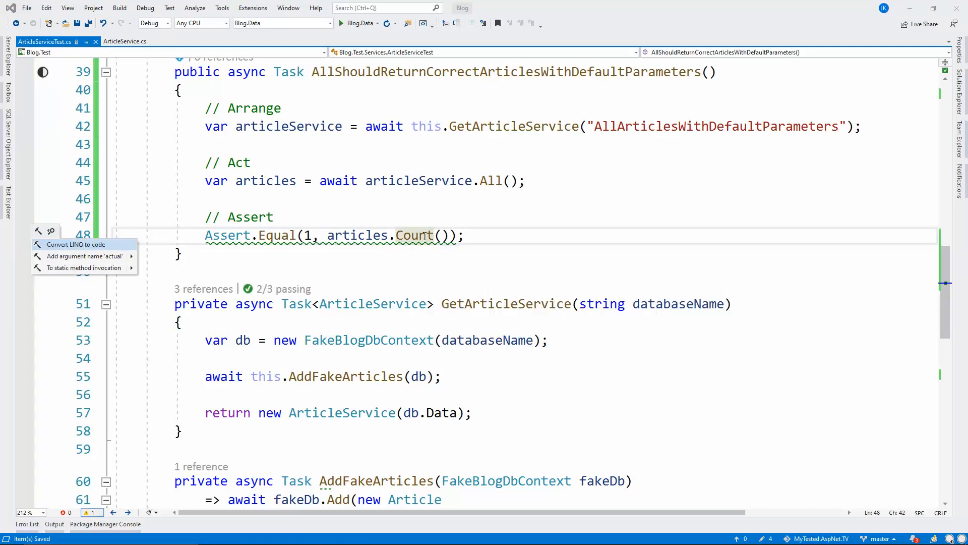
{"action": "left_click", "coordinate": [42, 271]}
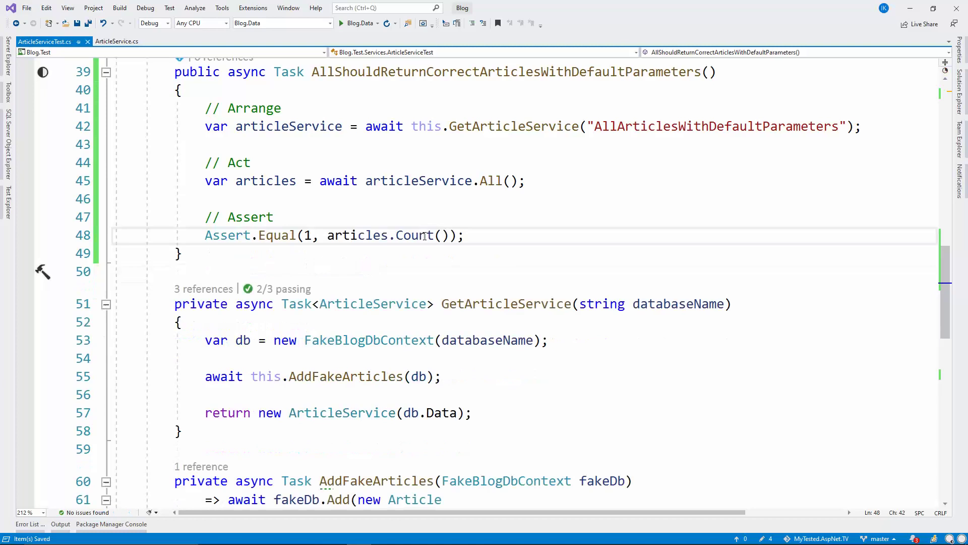
{"action": "left_click", "coordinate": [39, 232]}
{"action": "key", "text": "ctrl+s"}
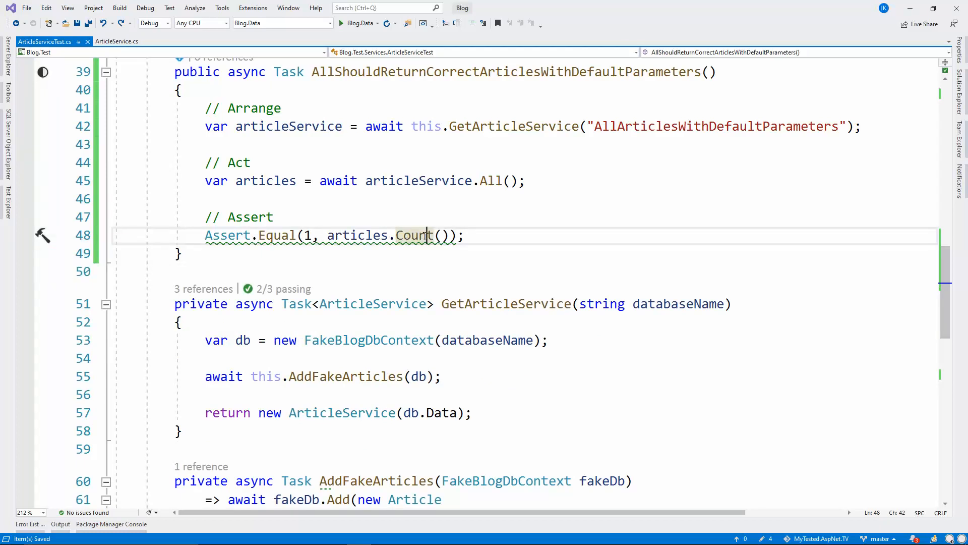
Apply the 'Use Assert.Single' fix so the check becomes Assert.Single(articles).
{"action": "left_click", "coordinate": [280, 235]}
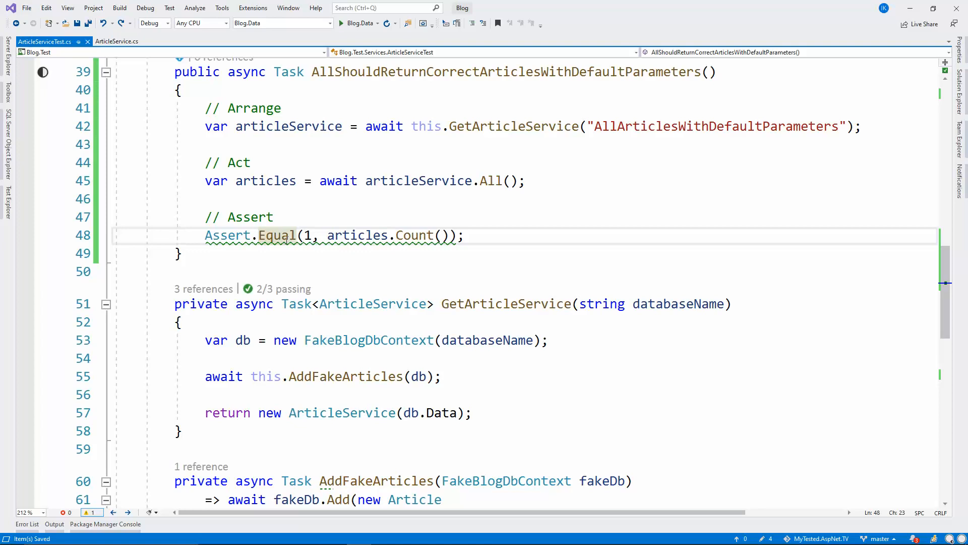
{"action": "mouse_move", "coordinate": [278, 235]}
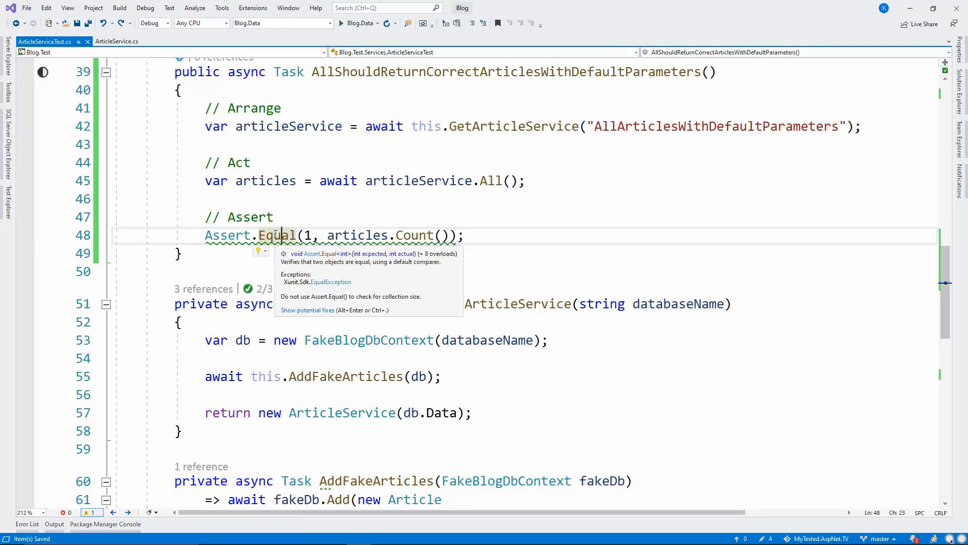
{"action": "left_click", "coordinate": [307, 311]}
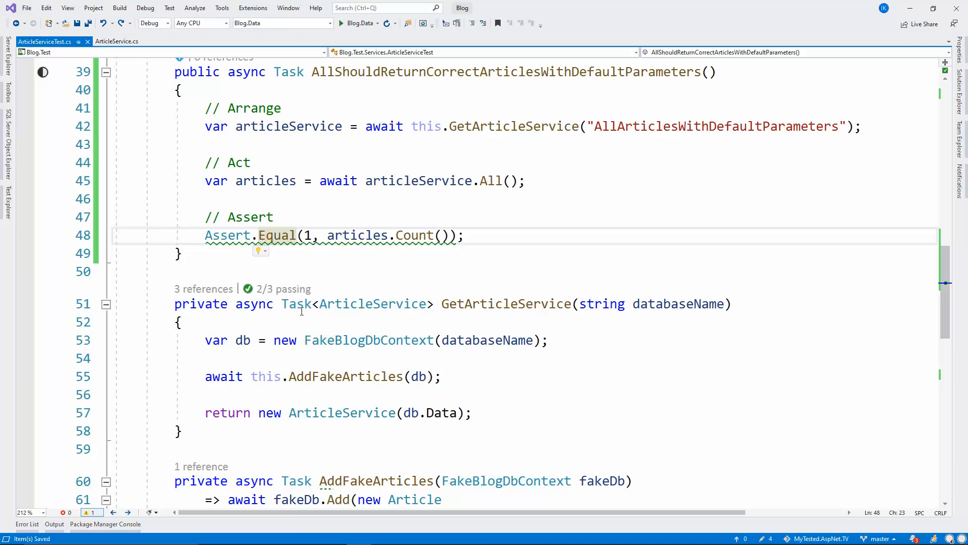
{"action": "key", "text": "Escape"}
{"action": "key", "text": "ctrl+y"}
Store the single article in a variable and assert article.Id equals 2, then save.
{"action": "key", "text": "ctrl+s"}
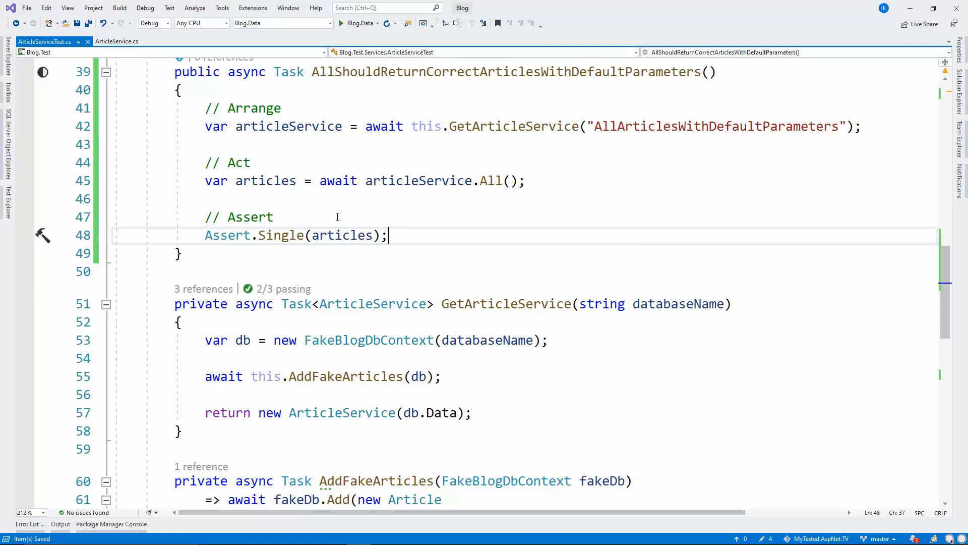
{"action": "key", "text": "ctrl+k"}
{"action": "key", "text": "ctrl+i"}
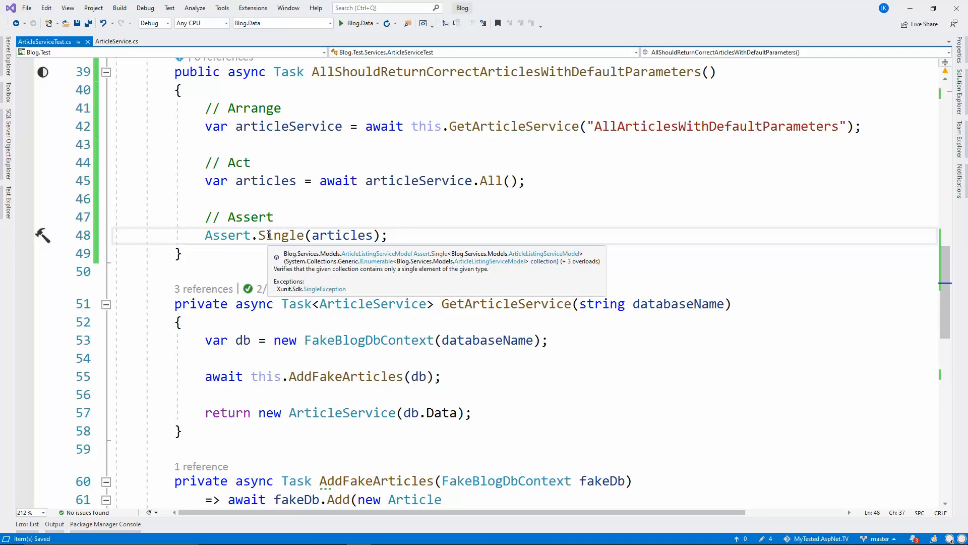
{"action": "key", "text": "Escape"}
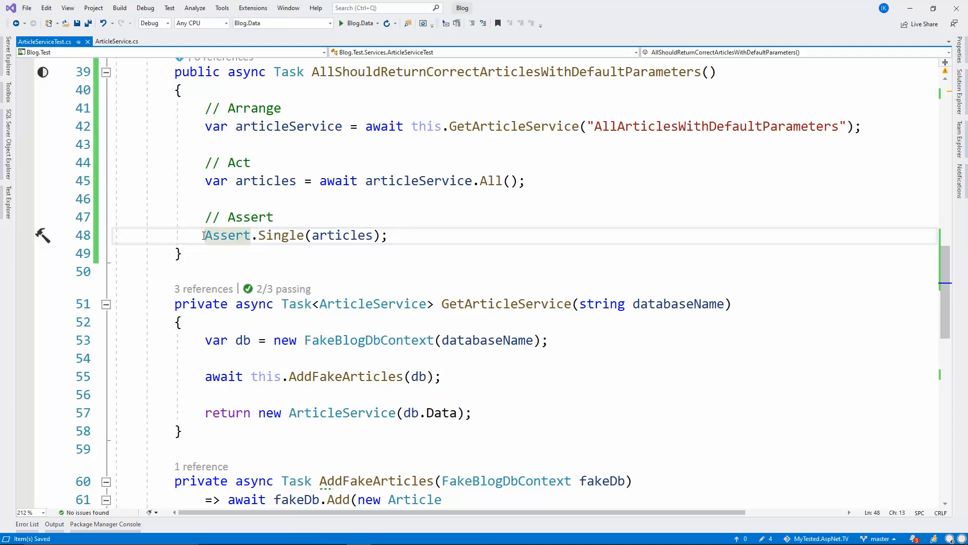
{"action": "type", "text": "var el"}
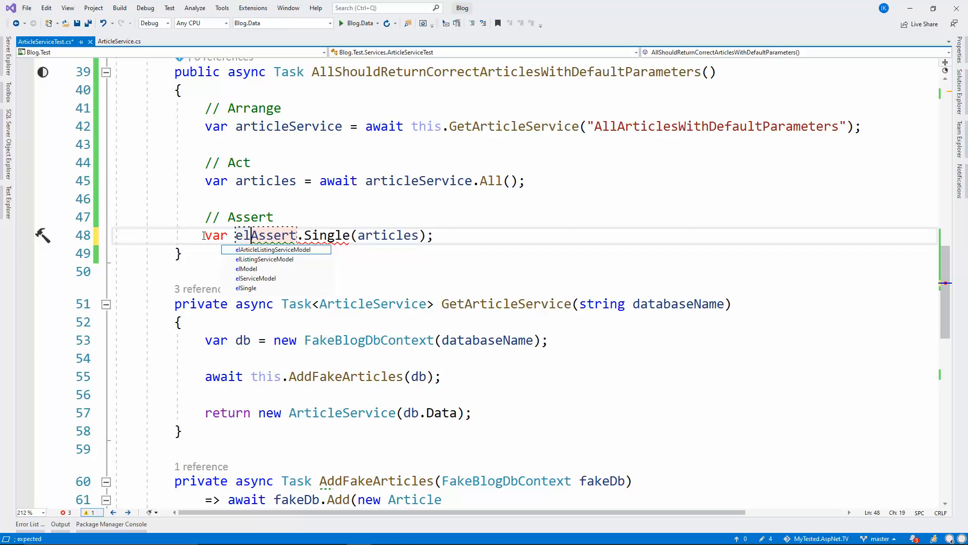
{"action": "key", "text": "BackSpace"}
{"action": "key", "text": "BackSpace"}
{"action": "type", "text": "article ="}
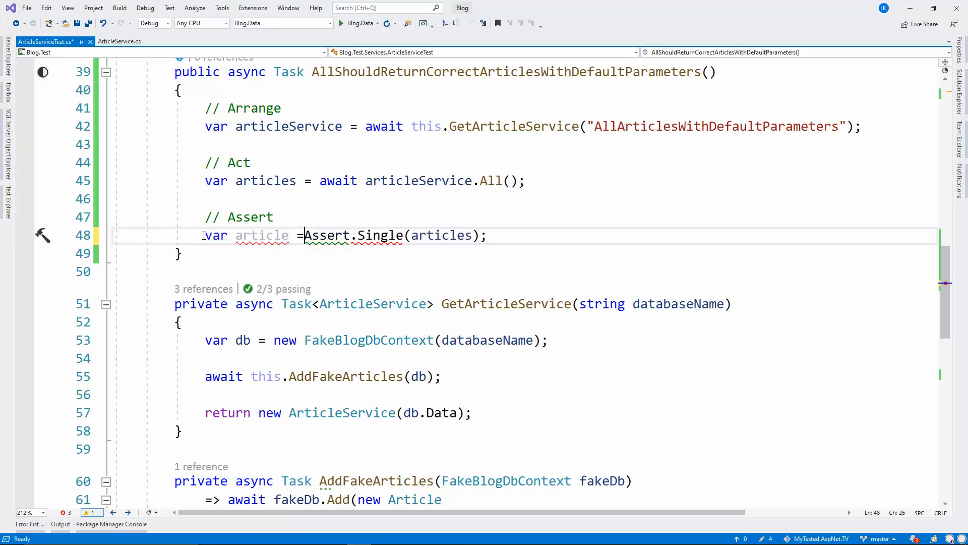
{"action": "key", "text": "Escape"}
{"action": "key", "text": "End"}
{"action": "key", "text": "Return"}
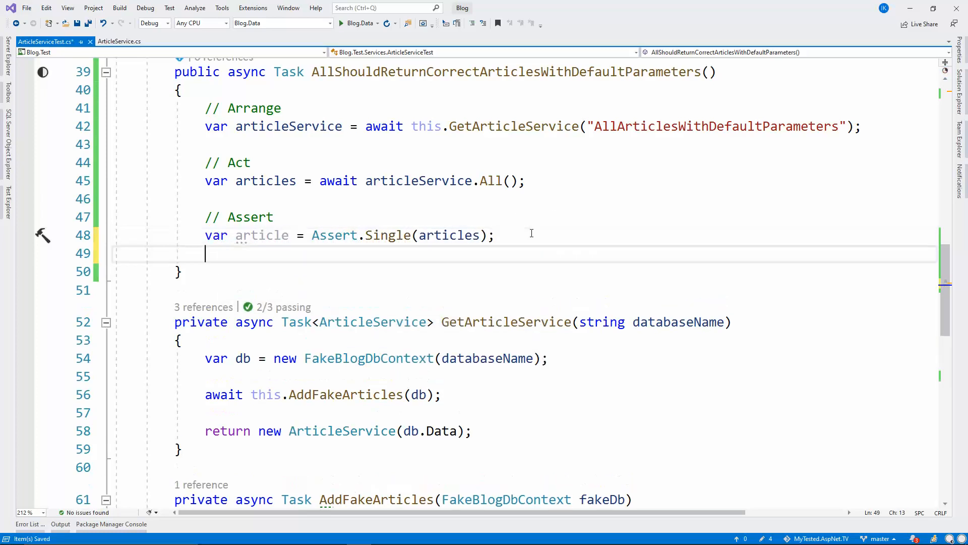
{"action": "type", "text": "Ass"}
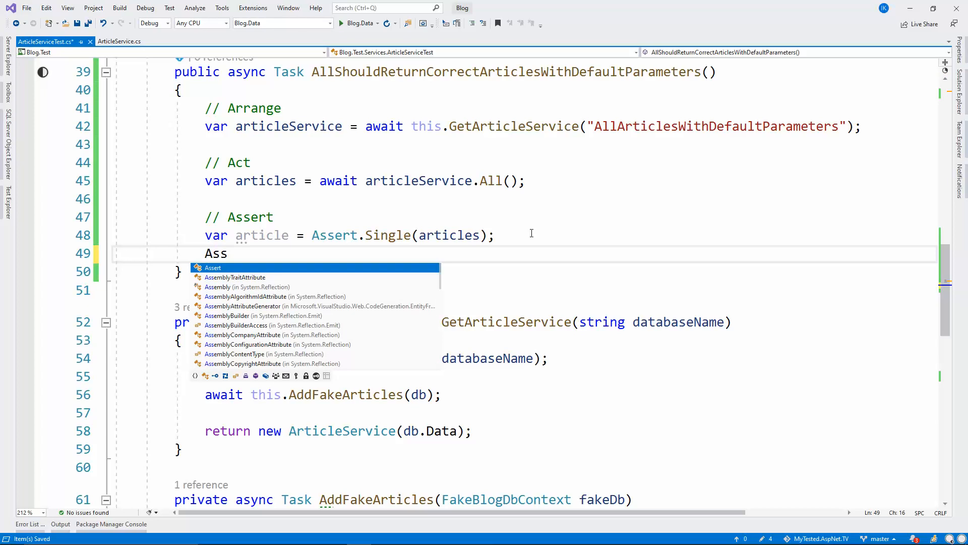
{"action": "type", "text": "ert."}
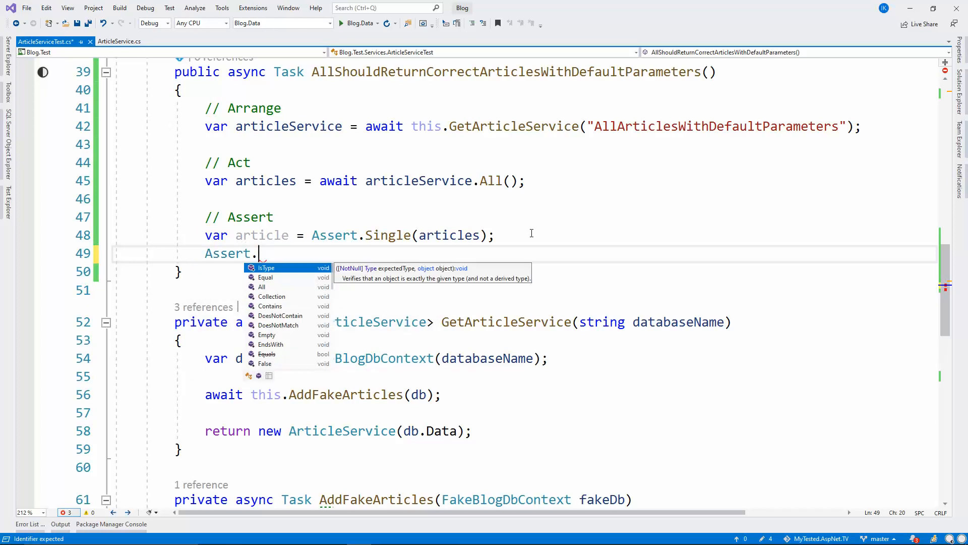
{"action": "key", "text": "Escape"}
{"action": "scroll", "coordinate": [532, 233], "scroll_direction": "down", "scroll_amount": 5}
{"action": "scroll", "coordinate": [358, 321], "scroll_direction": "down", "scroll_amount": 3}
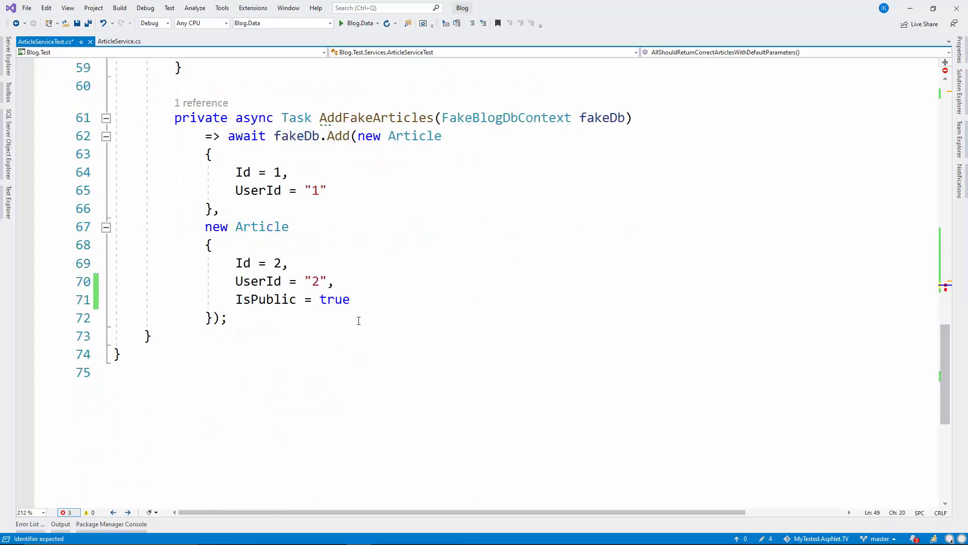
{"action": "double_click", "coordinate": [290, 262]}
{"action": "left_click", "coordinate": [235, 262]}
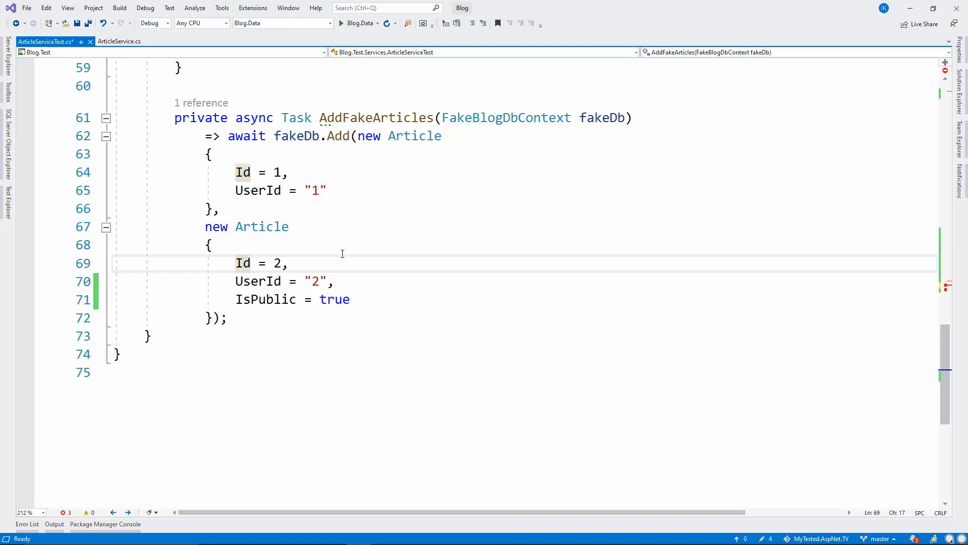
{"action": "scroll", "coordinate": [342, 253], "scroll_direction": "up", "scroll_amount": 5}
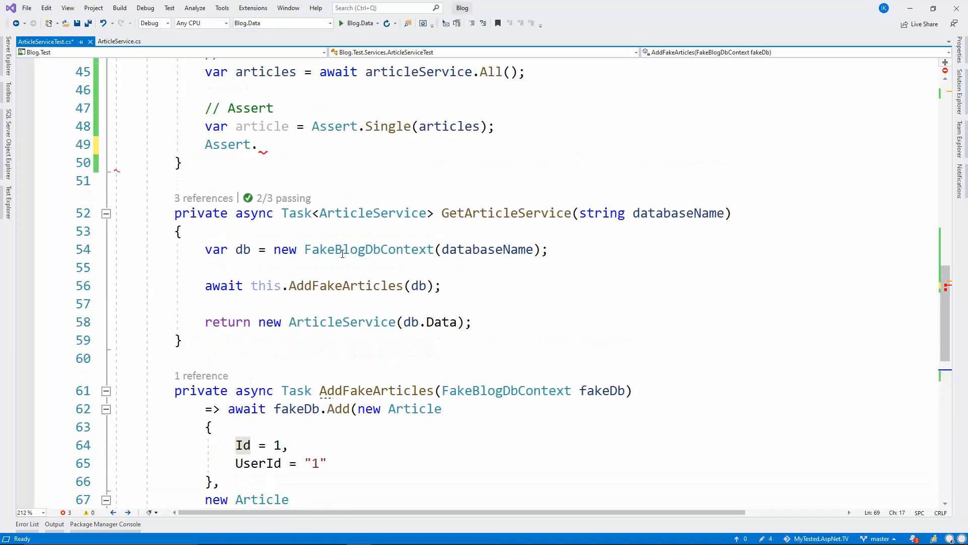
{"action": "left_click", "coordinate": [289, 150]}
{"action": "type", "text": "Equal(2"}
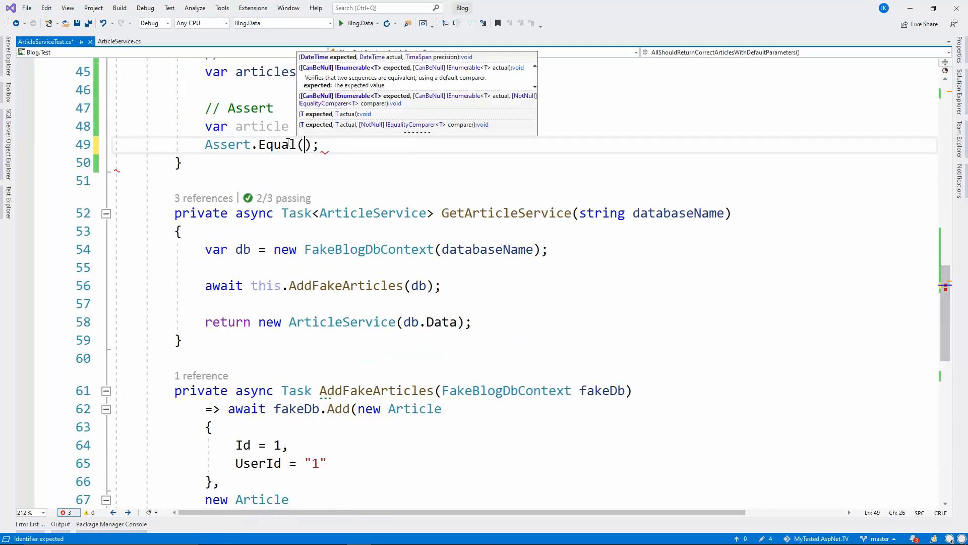
{"action": "type", "text": ", article."}
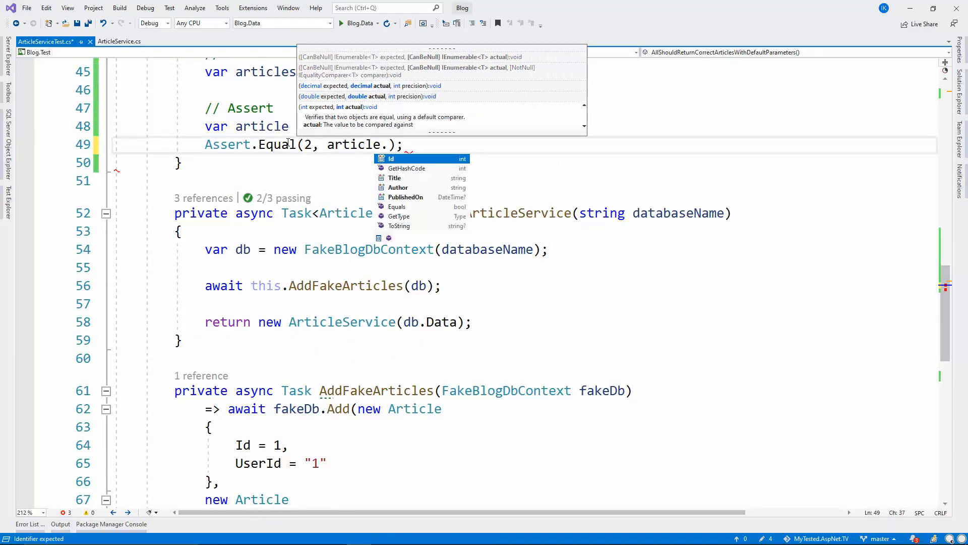
{"action": "type", "text": "Id"}
{"action": "key", "text": "End"}
{"action": "key", "text": "ctrl+s"}
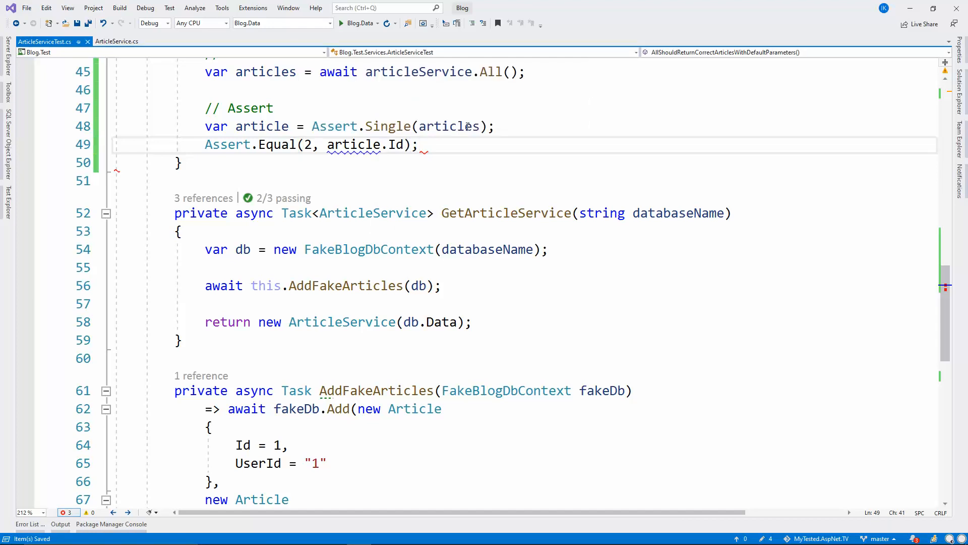
Add Assert.NotNull(article) after the Single assertion and save the test file.
{"action": "left_click", "coordinate": [528, 130]}
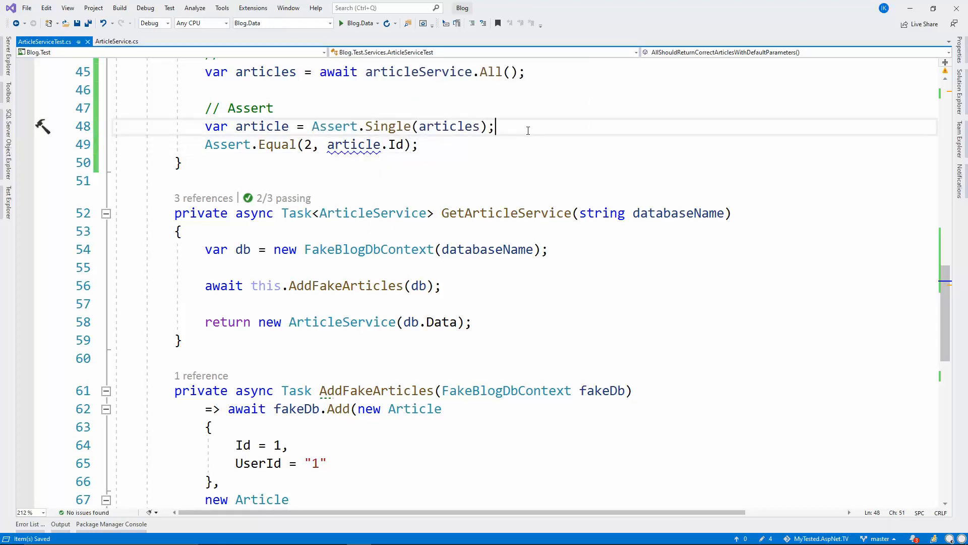
{"action": "key", "text": "Return"}
{"action": "type", "text": "Assert.not"}
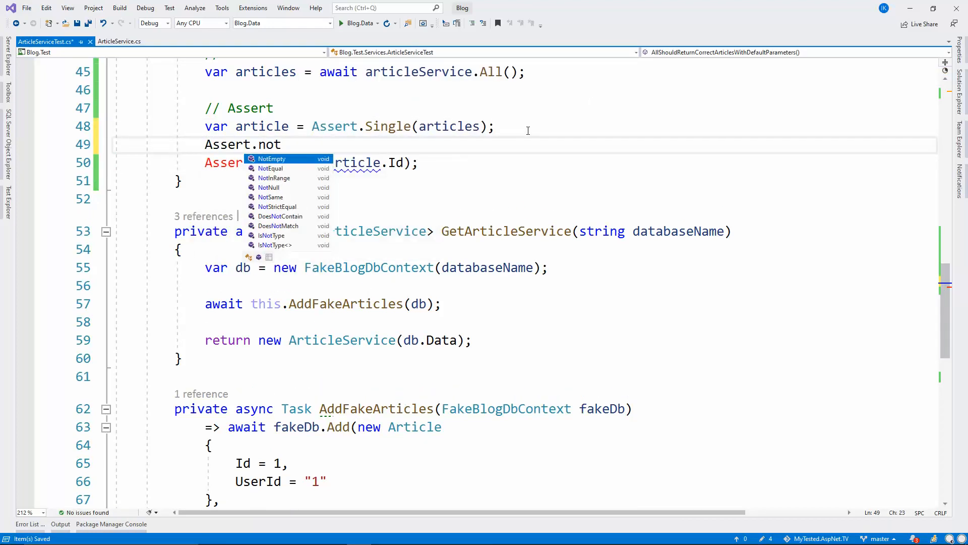
{"action": "key", "text": "Down"}
{"action": "key", "text": "Down"}
{"action": "key", "text": "Down"}
{"action": "type", "text": "(ar"}
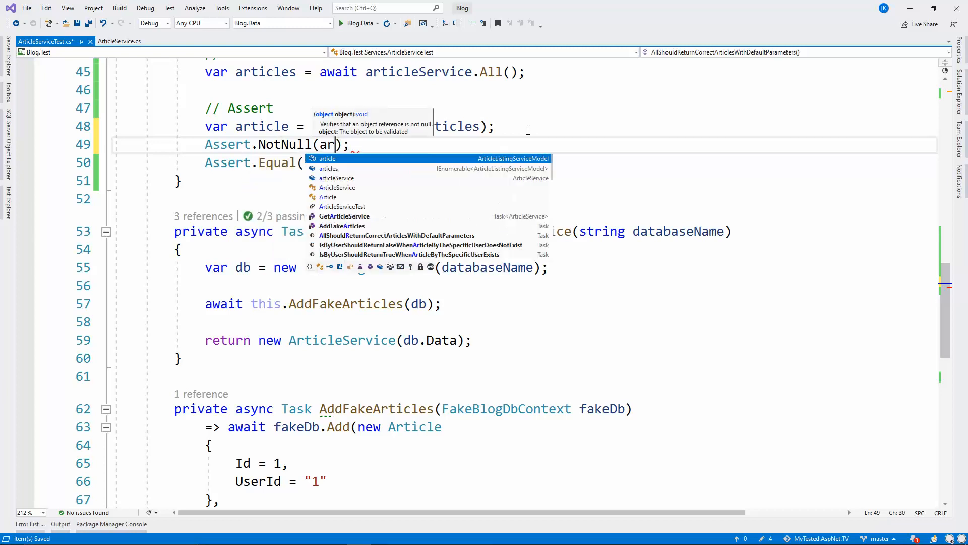
{"action": "key", "text": "Tab"}
{"action": "key", "text": "End"}
{"action": "key", "text": "ctrl+s"}
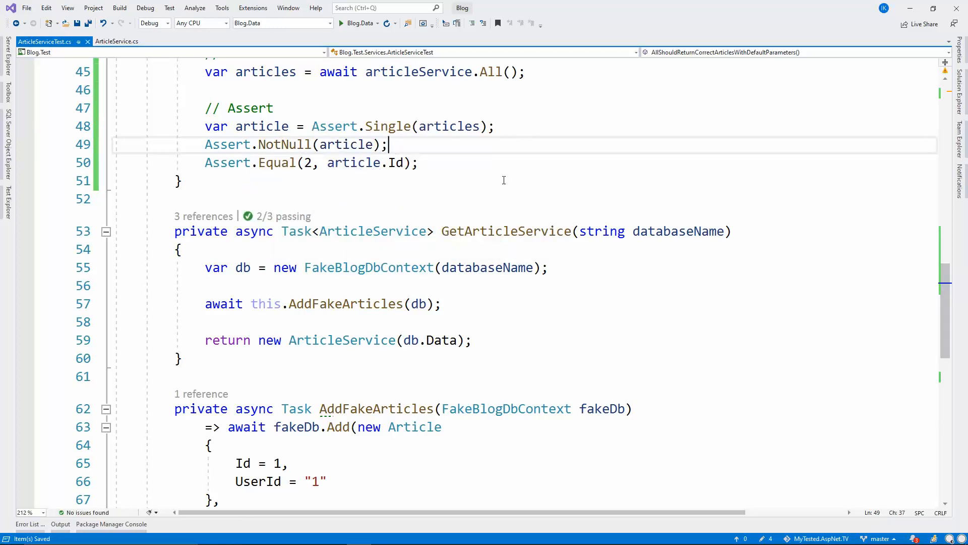
{"action": "scroll", "coordinate": [504, 180], "scroll_direction": "up", "scroll_amount": 2}
{"action": "scroll", "coordinate": [503, 180], "scroll_direction": "up", "scroll_amount": 2}
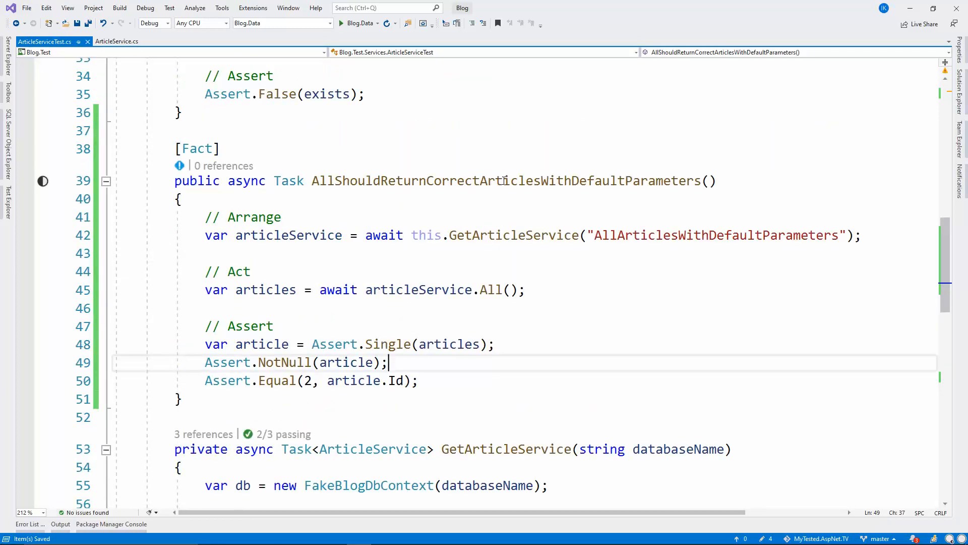
{"action": "left_click", "coordinate": [179, 166]}
Run the default-parameters test from CodeLens and read its Mapper not initialized failure.
{"action": "left_click", "coordinate": [162, 144]}
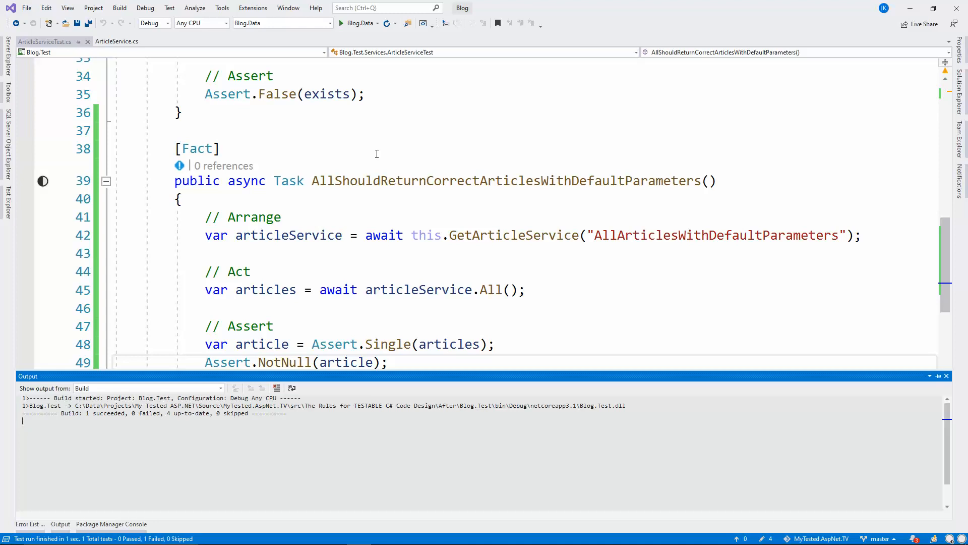
{"action": "left_click", "coordinate": [180, 165]}
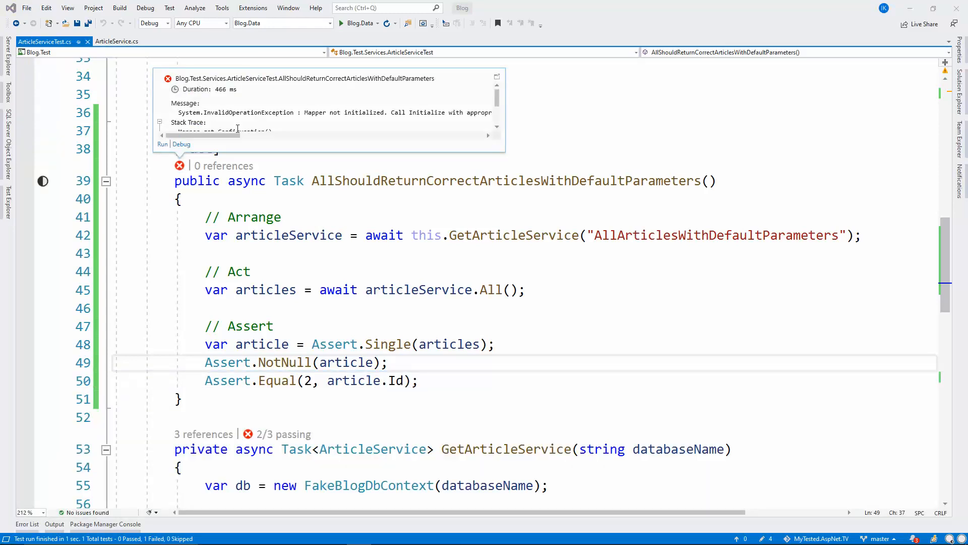
{"action": "left_click_drag", "start_coordinate": [228, 135], "coordinate": [263, 136]}
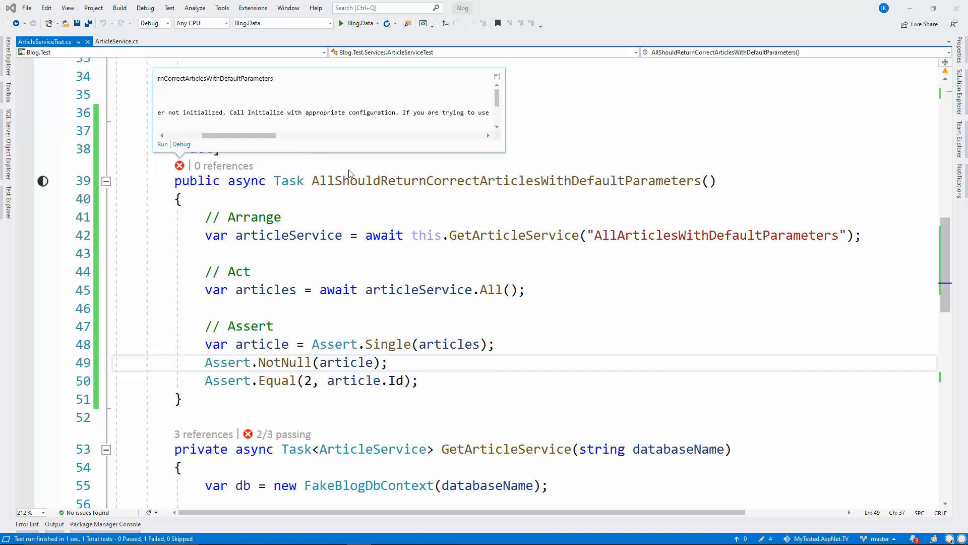
{"action": "left_click", "coordinate": [380, 201]}
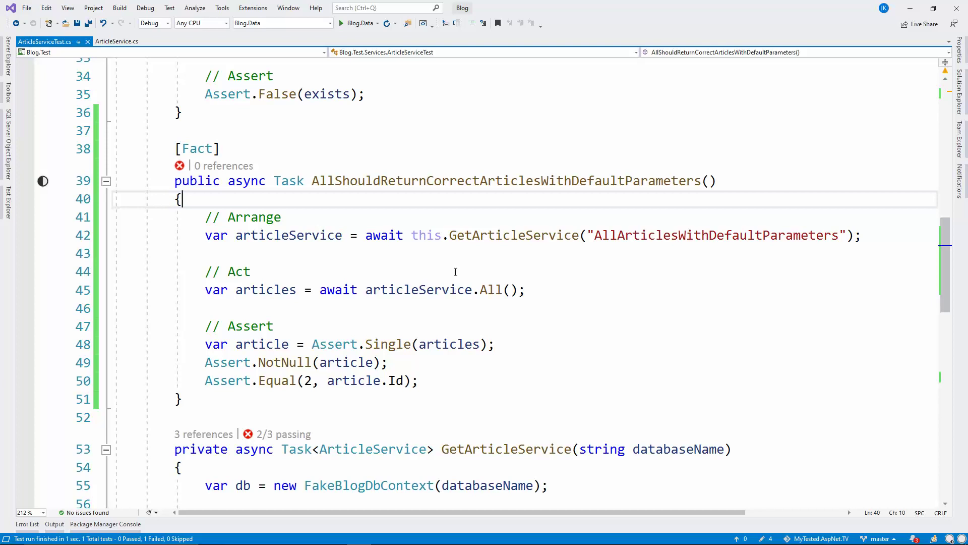
In Chrome, search the GitHub profile's repositories for 'tv' and open MyTested.AspNet.TV.
{"action": "key", "text": "alt+Tab"}
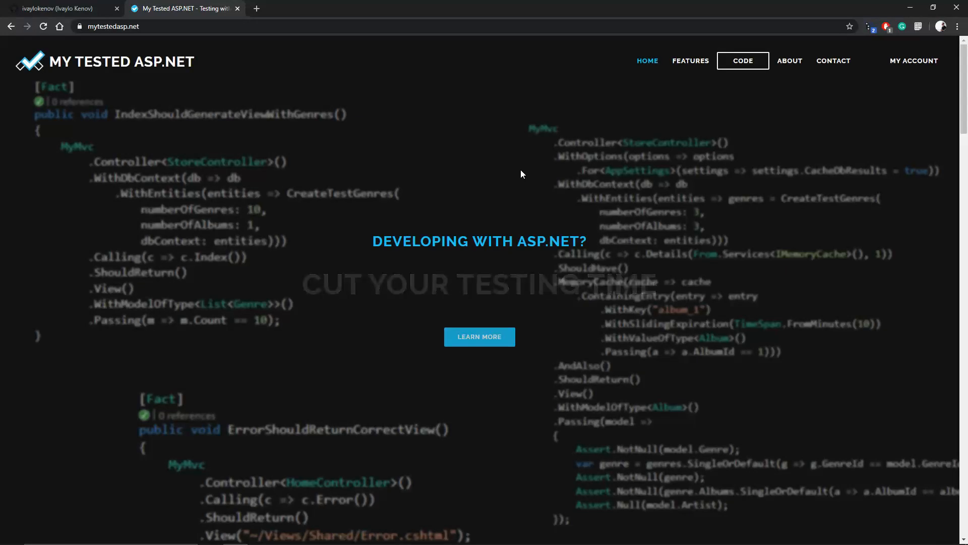
{"action": "left_click", "coordinate": [68, 8]}
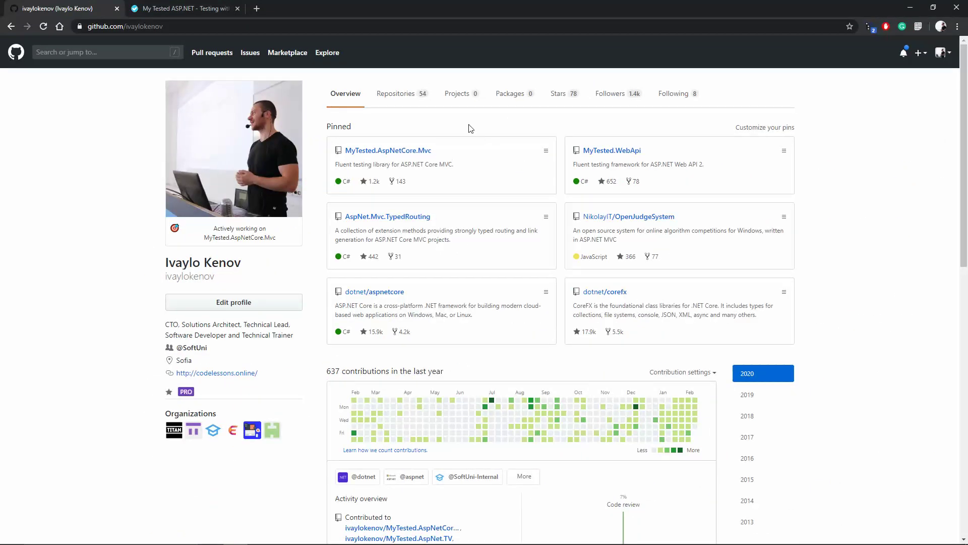
{"action": "left_click", "coordinate": [396, 93]}
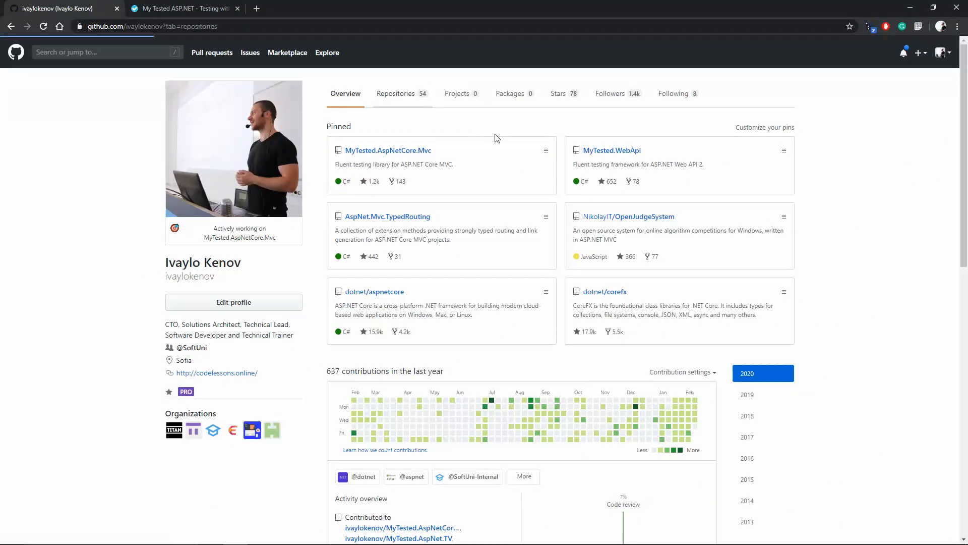
{"action": "left_click", "coordinate": [469, 125]}
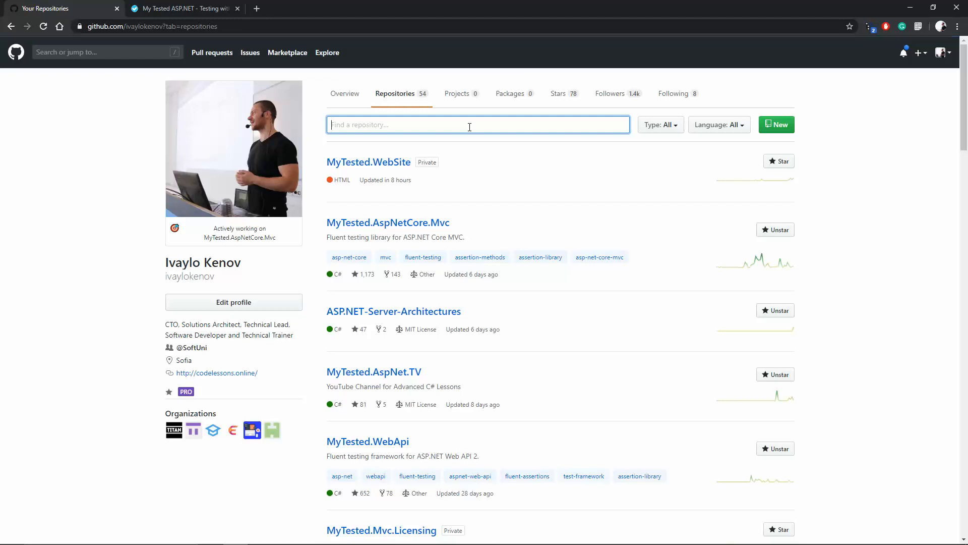
{"action": "type", "text": "tv"}
{"action": "left_click", "coordinate": [412, 189]}
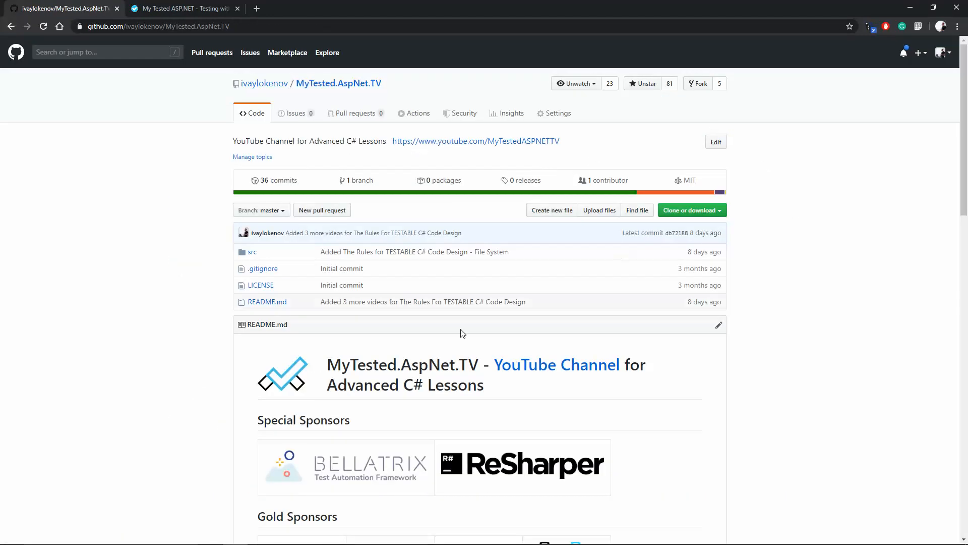
{"action": "scroll", "coordinate": [462, 333], "scroll_direction": "down", "scroll_amount": 3}
{"action": "scroll", "coordinate": [529, 341], "scroll_direction": "down", "scroll_amount": 2}
{"action": "scroll", "coordinate": [553, 349], "scroll_direction": "down", "scroll_amount": 2}
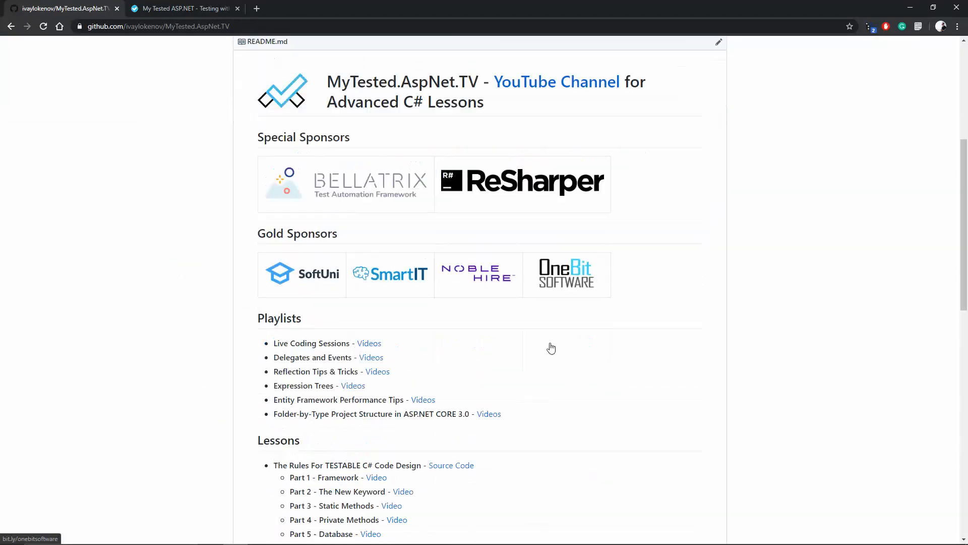
{"action": "scroll", "coordinate": [552, 348], "scroll_direction": "down", "scroll_amount": 1}
{"action": "scroll", "coordinate": [552, 346], "scroll_direction": "down", "scroll_amount": 2}
{"action": "scroll", "coordinate": [552, 347], "scroll_direction": "down", "scroll_amount": 1}
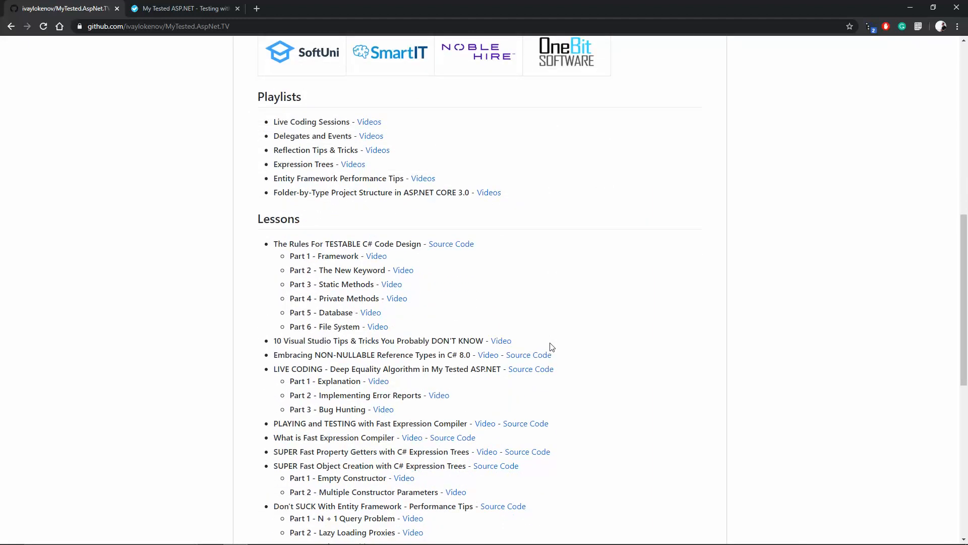
{"action": "scroll", "coordinate": [552, 347], "scroll_direction": "down", "scroll_amount": 1}
{"action": "scroll", "coordinate": [551, 347], "scroll_direction": "down", "scroll_amount": 1}
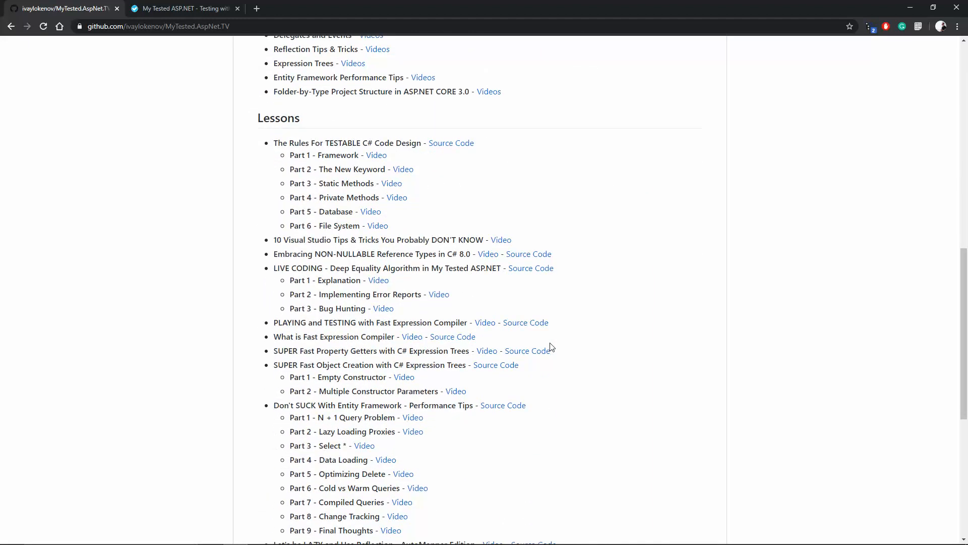
{"action": "scroll", "coordinate": [552, 346], "scroll_direction": "down", "scroll_amount": 1}
{"action": "scroll", "coordinate": [551, 347], "scroll_direction": "down", "scroll_amount": 1}
{"action": "scroll", "coordinate": [551, 347], "scroll_direction": "up", "scroll_amount": 4}
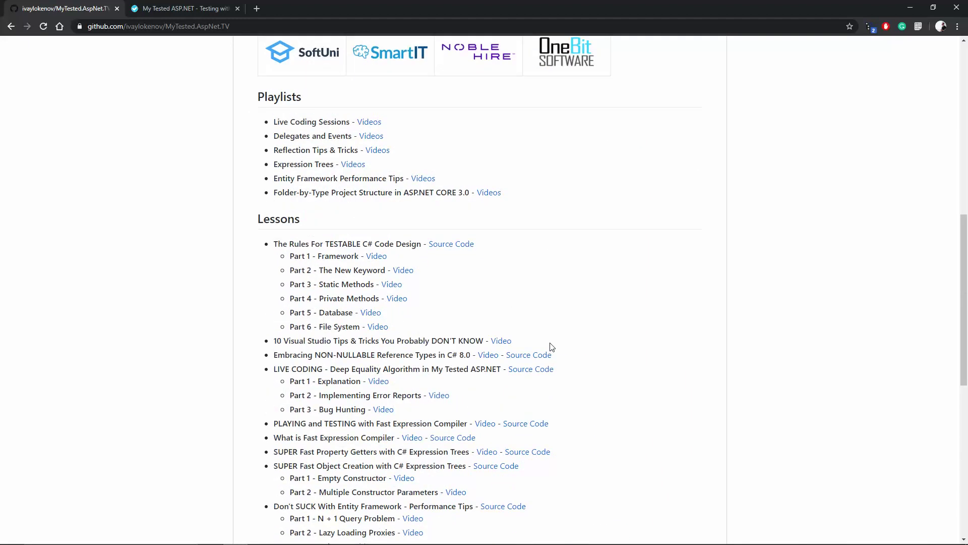
{"action": "left_click_drag", "start_coordinate": [274, 244], "coordinate": [418, 244]}
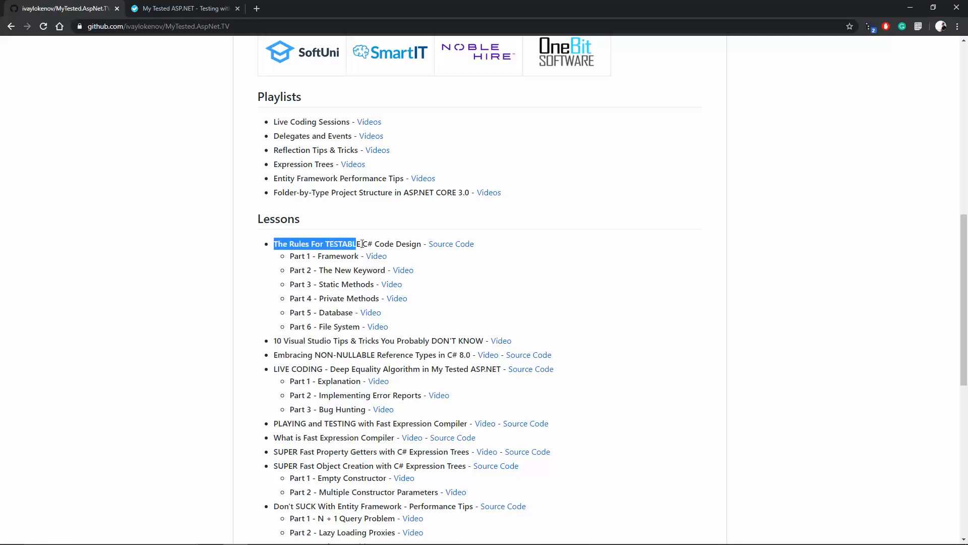
{"action": "left_click", "coordinate": [421, 264]}
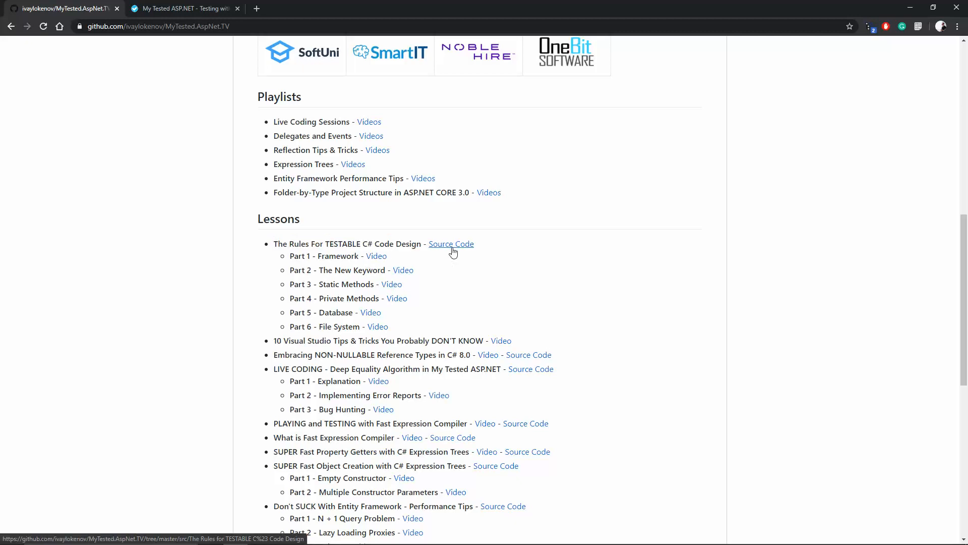
{"action": "scroll", "coordinate": [523, 321], "scroll_direction": "up", "scroll_amount": 2}
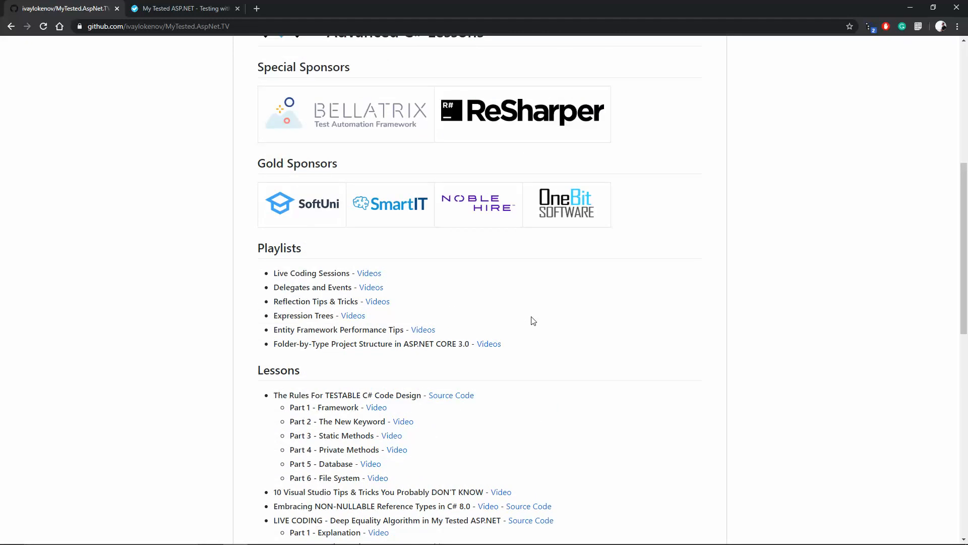
{"action": "scroll", "coordinate": [531, 320], "scroll_direction": "up", "scroll_amount": 3}
{"action": "scroll", "coordinate": [532, 320], "scroll_direction": "up", "scroll_amount": 2}
{"action": "scroll", "coordinate": [531, 321], "scroll_direction": "up", "scroll_amount": 4}
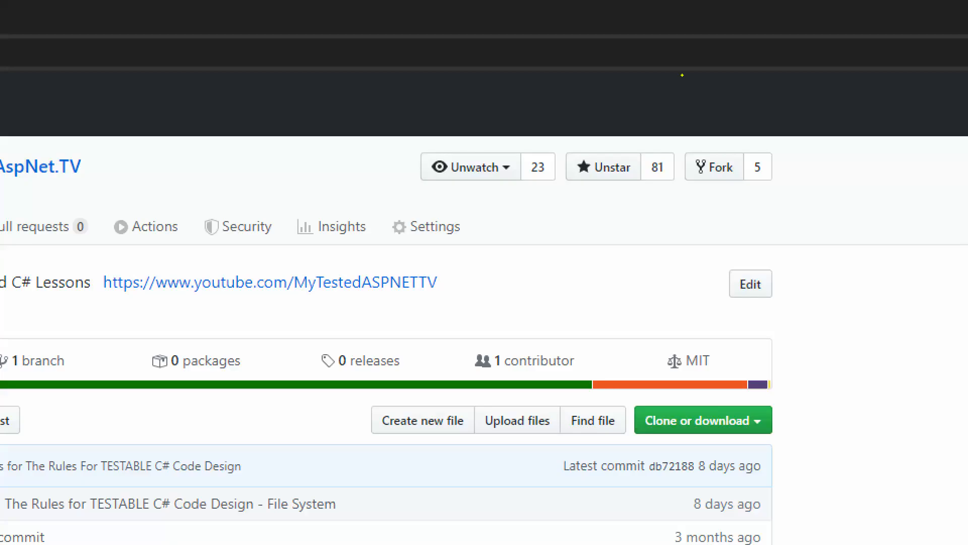
{"action": "left_click_drag", "start_coordinate": [626, 196], "coordinate": [683, 194]}
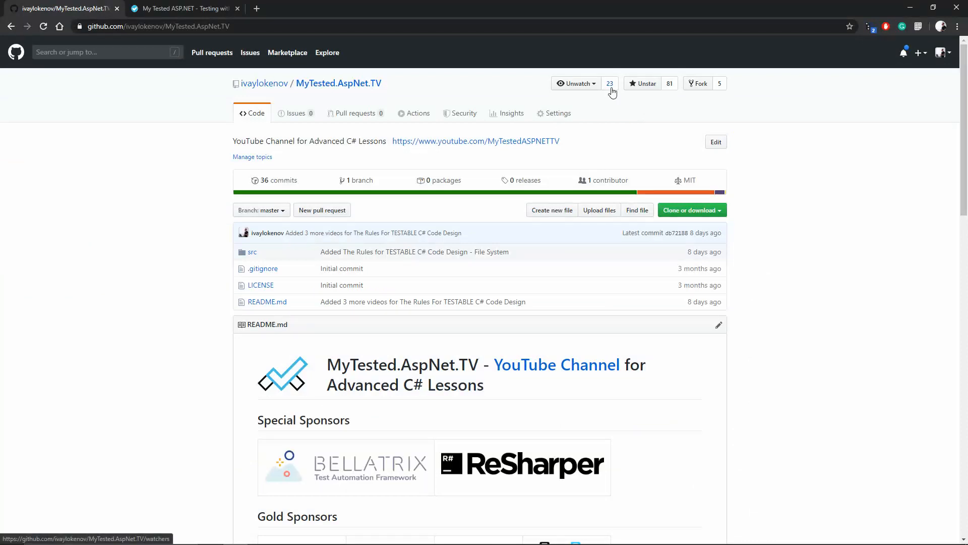
{"action": "scroll", "coordinate": [746, 201], "scroll_direction": "down", "scroll_amount": 4}
{"action": "scroll", "coordinate": [746, 201], "scroll_direction": "down", "scroll_amount": 4}
{"action": "scroll", "coordinate": [746, 202], "scroll_direction": "down", "scroll_amount": 3}
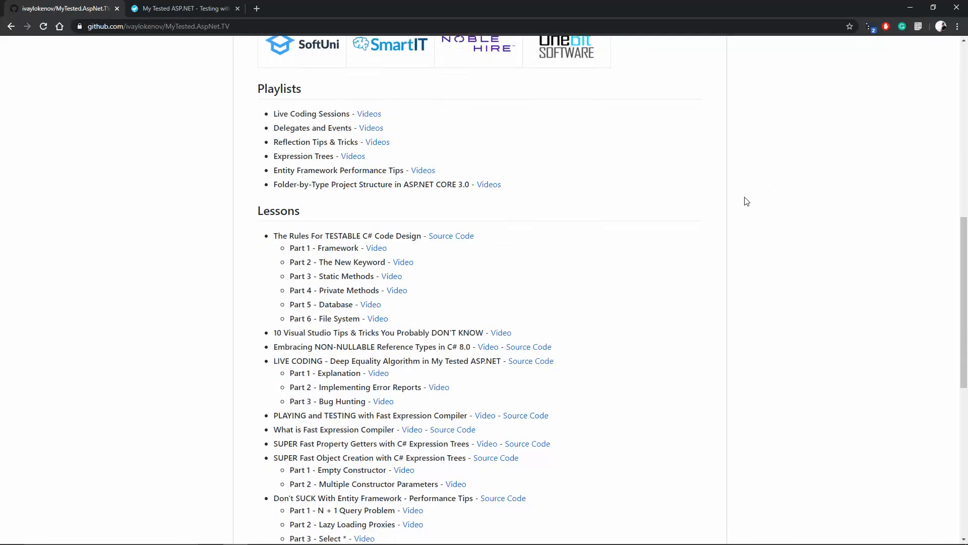
{"action": "scroll", "coordinate": [746, 201], "scroll_direction": "down", "scroll_amount": 1}
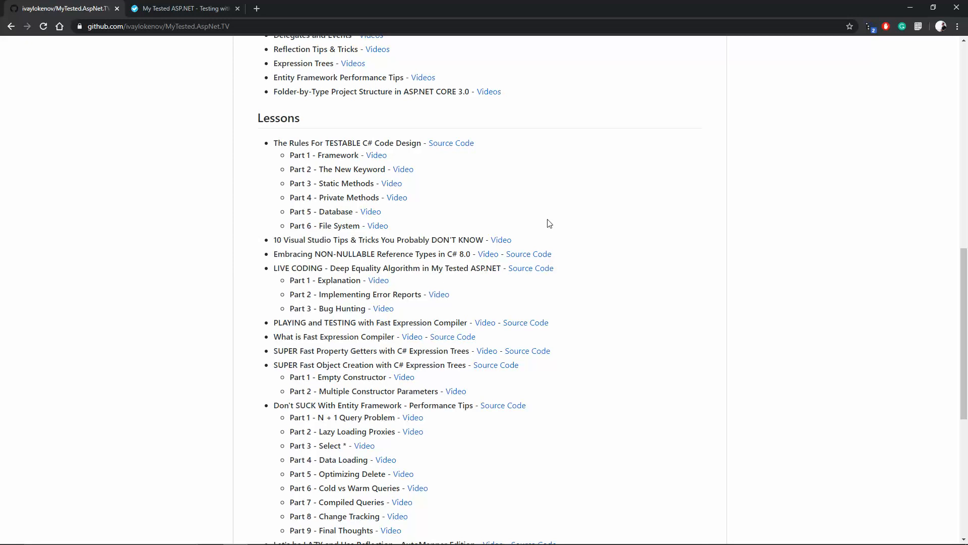
{"action": "scroll", "coordinate": [549, 224], "scroll_direction": "up", "scroll_amount": 3}
{"action": "scroll", "coordinate": [548, 223], "scroll_direction": "up", "scroll_amount": 3}
{"action": "scroll", "coordinate": [548, 223], "scroll_direction": "up", "scroll_amount": 3}
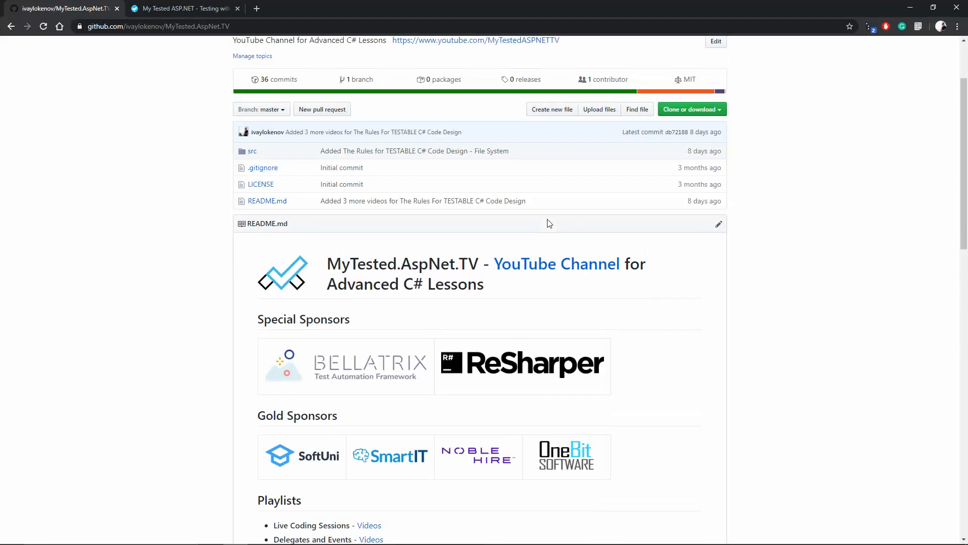
{"action": "scroll", "coordinate": [549, 223], "scroll_direction": "down", "scroll_amount": 2}
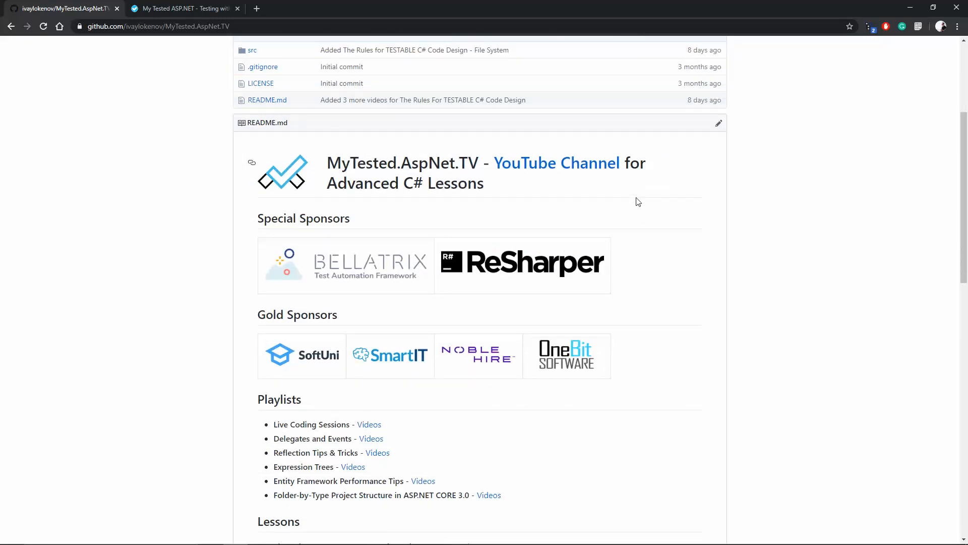
{"action": "middle_click", "coordinate": [363, 277]}
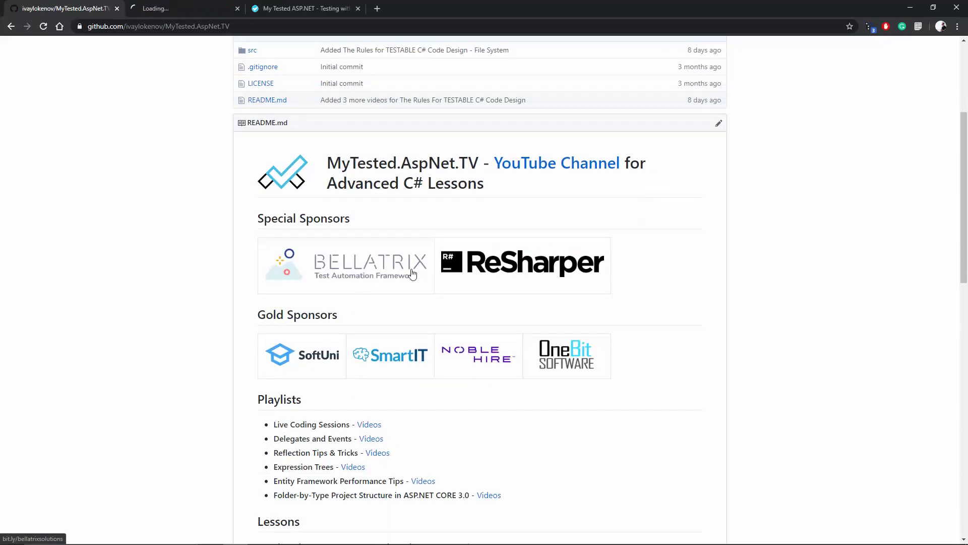
{"action": "middle_click", "coordinate": [531, 272]}
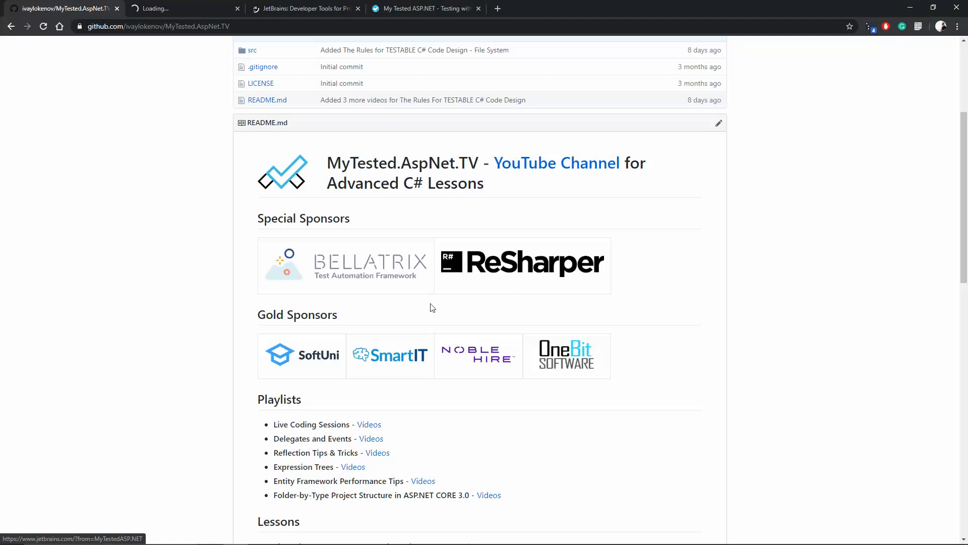
{"action": "middle_click", "coordinate": [308, 362]}
{"action": "middle_click", "coordinate": [390, 356]}
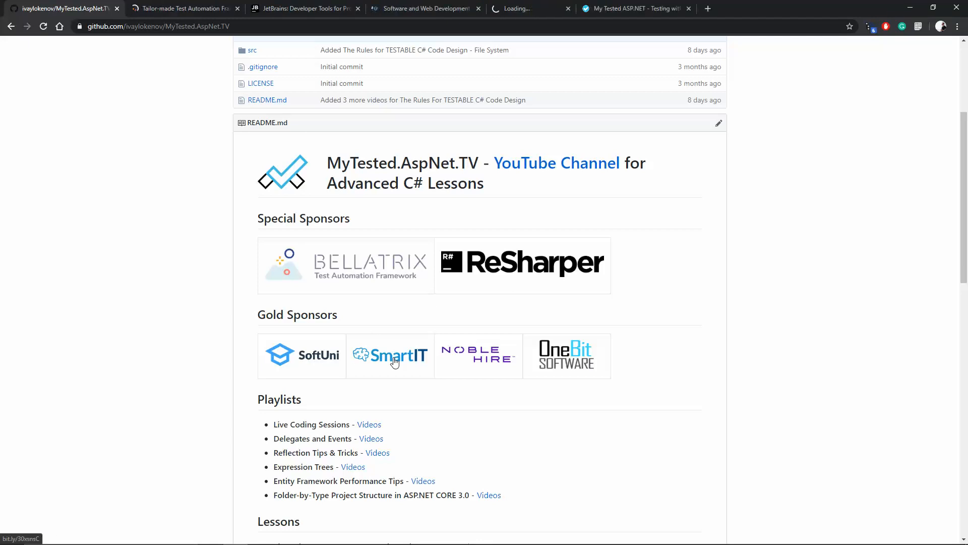
{"action": "middle_click", "coordinate": [481, 356]}
{"action": "middle_click", "coordinate": [566, 356]}
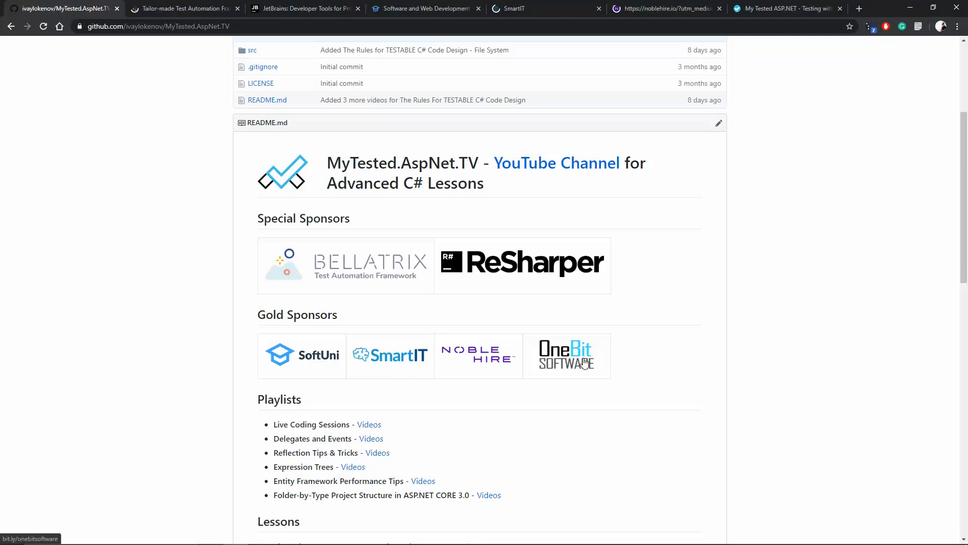
{"action": "left_click", "coordinate": [163, 8]}
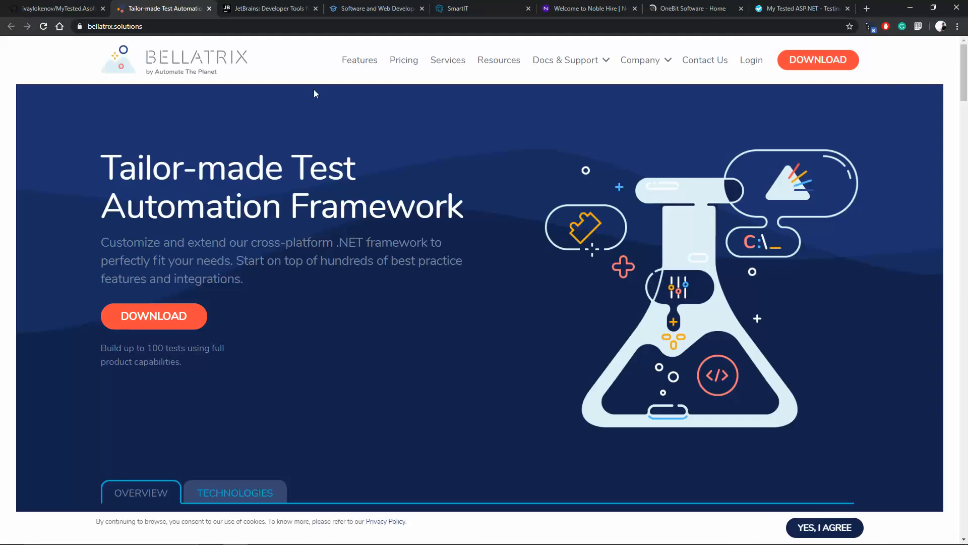
{"action": "left_click", "coordinate": [209, 8]}
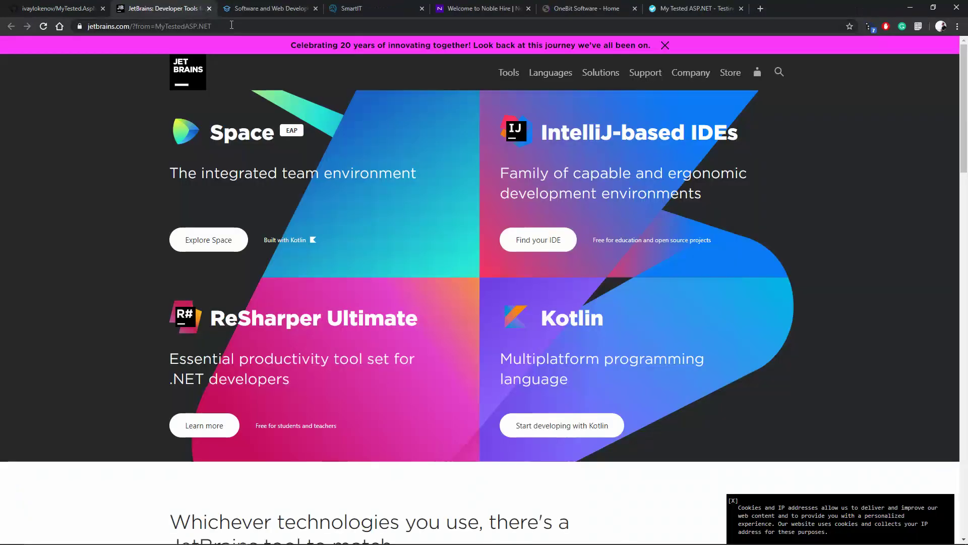
{"action": "left_click", "coordinate": [209, 9]}
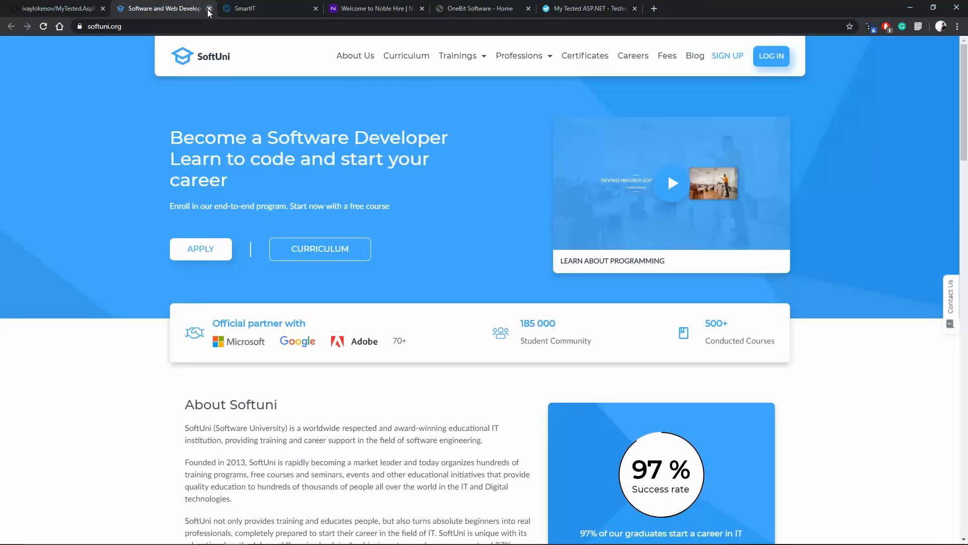
{"action": "left_click", "coordinate": [210, 8]}
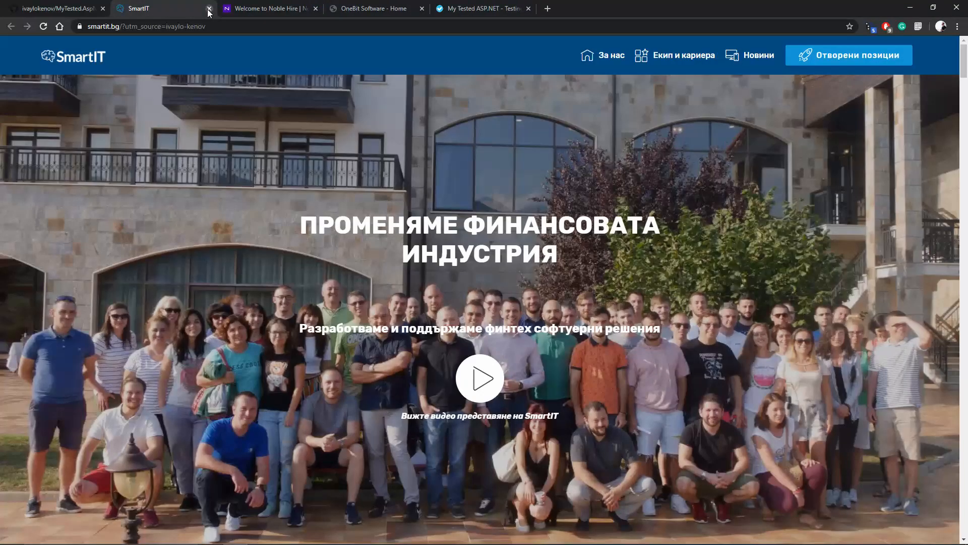
{"action": "left_click", "coordinate": [209, 9]}
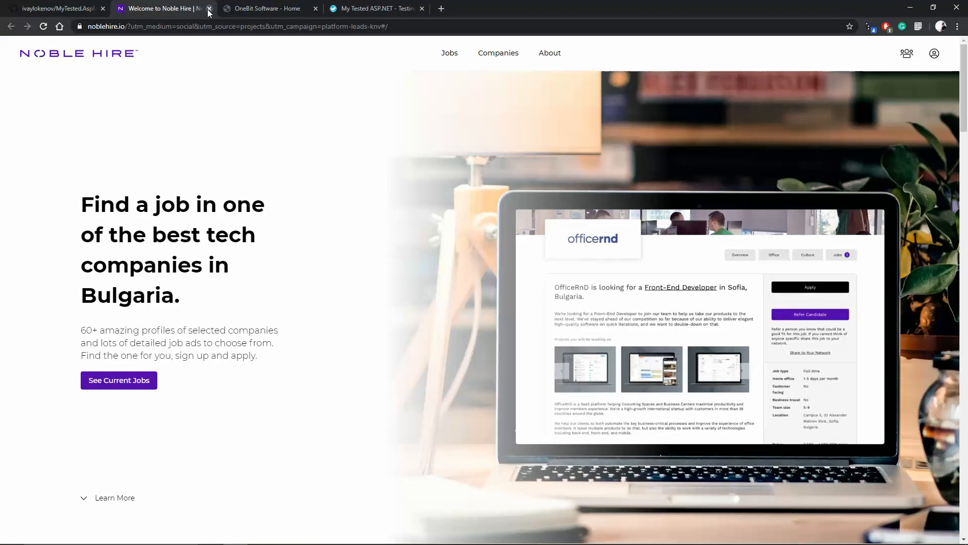
{"action": "left_click", "coordinate": [208, 10]}
{"action": "left_click", "coordinate": [208, 12]}
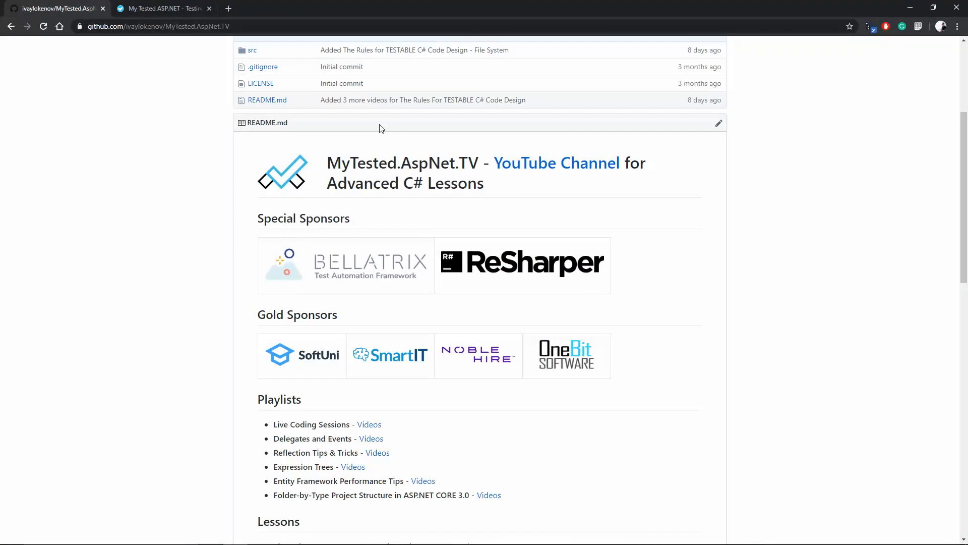
{"action": "scroll", "coordinate": [484, 272], "scroll_direction": "up", "scroll_amount": 3}
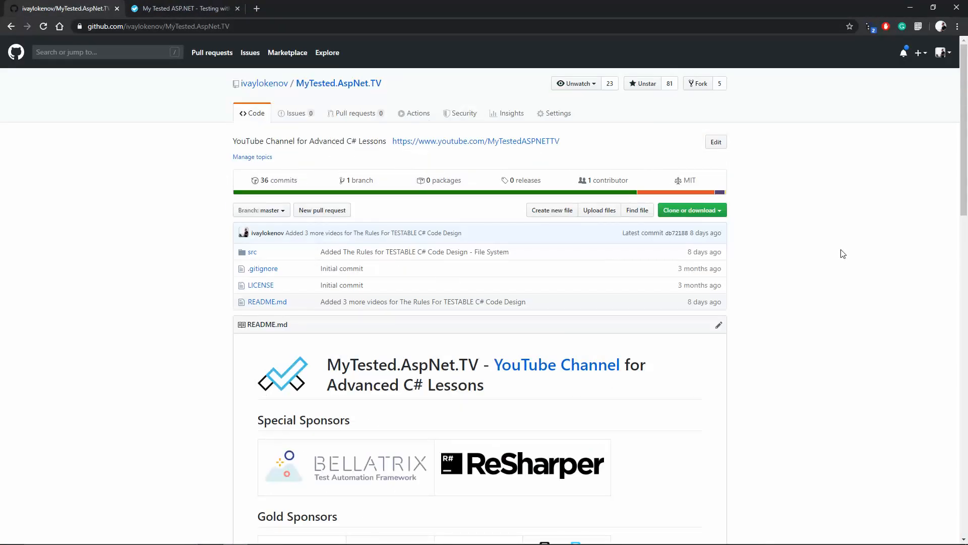
Switch to Visual Studio and jump from ArticleService's static Mapper reference to its definition.
{"action": "key", "text": "alt+Tab"}
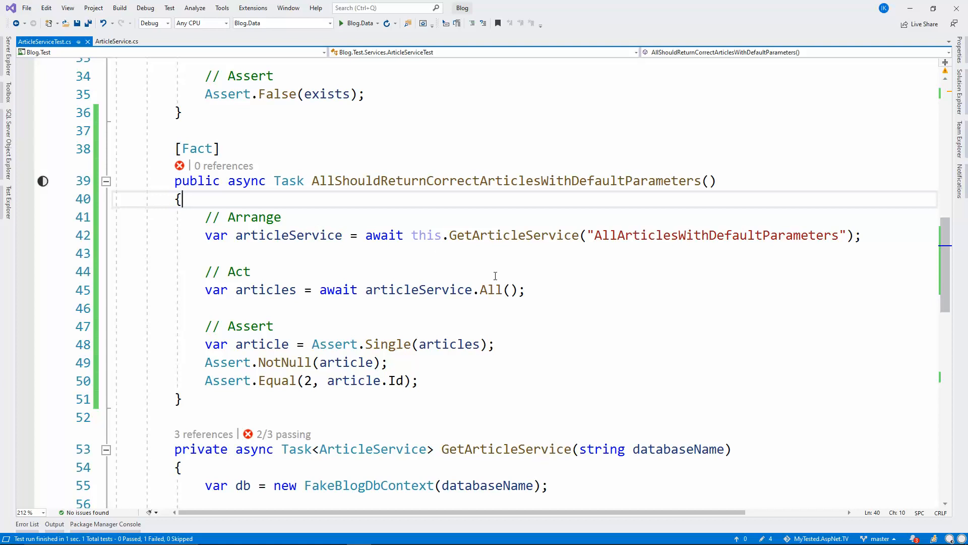
{"action": "left_click", "coordinate": [116, 41]}
{"action": "scroll", "coordinate": [492, 276], "scroll_direction": "up", "scroll_amount": 3}
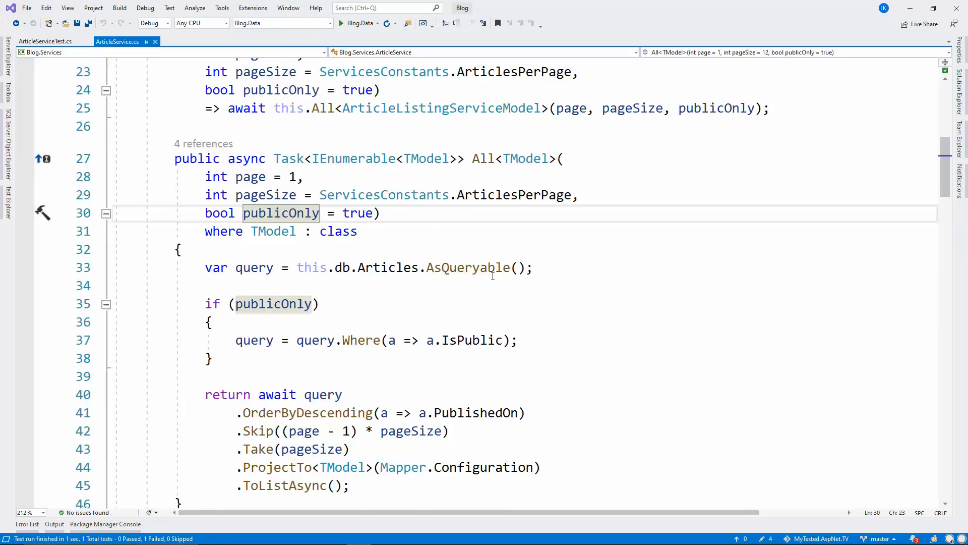
{"action": "scroll", "coordinate": [492, 276], "scroll_direction": "up", "scroll_amount": 2}
{"action": "scroll", "coordinate": [492, 276], "scroll_direction": "down", "scroll_amount": 3}
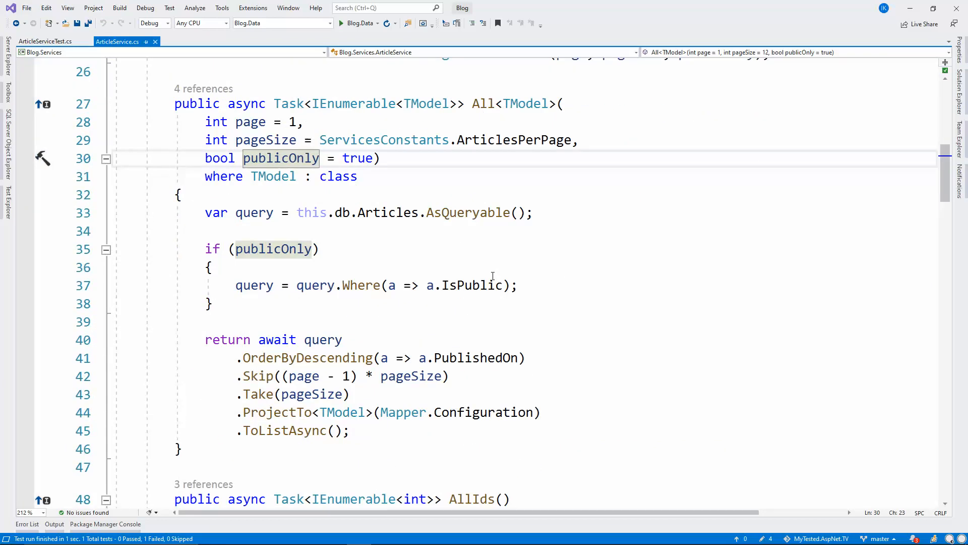
{"action": "left_click", "coordinate": [403, 412]}
{"action": "left_click", "coordinate": [469, 394]}
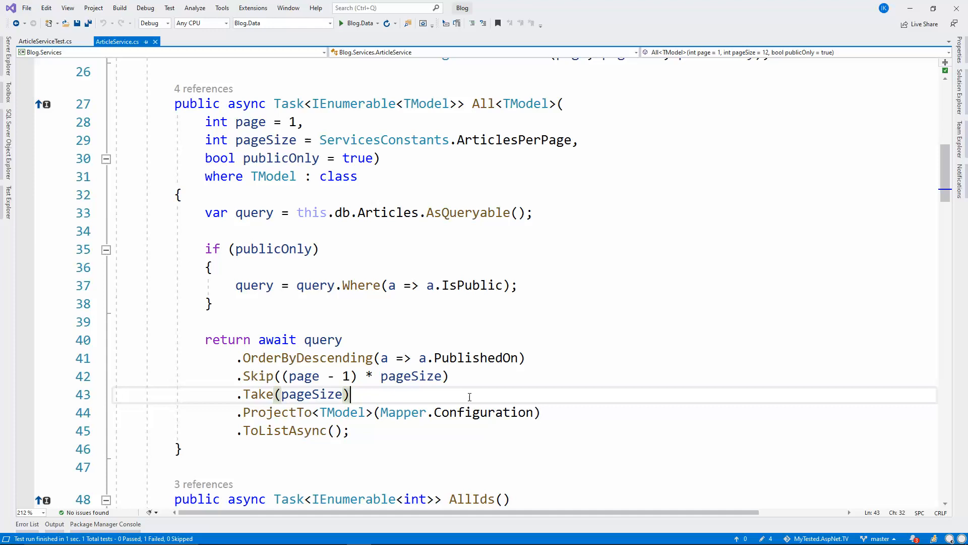
{"action": "left_click", "coordinate": [407, 415]}
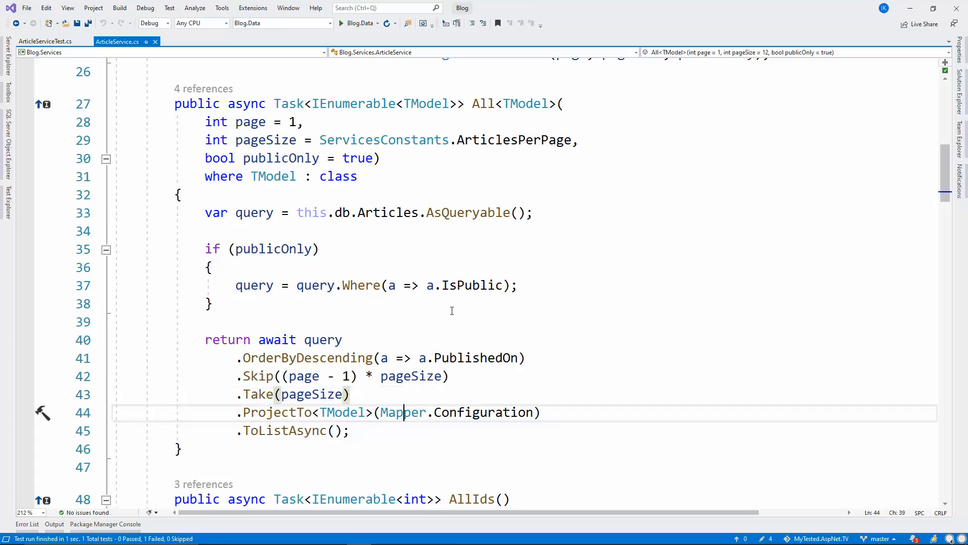
{"action": "key", "text": "F12"}
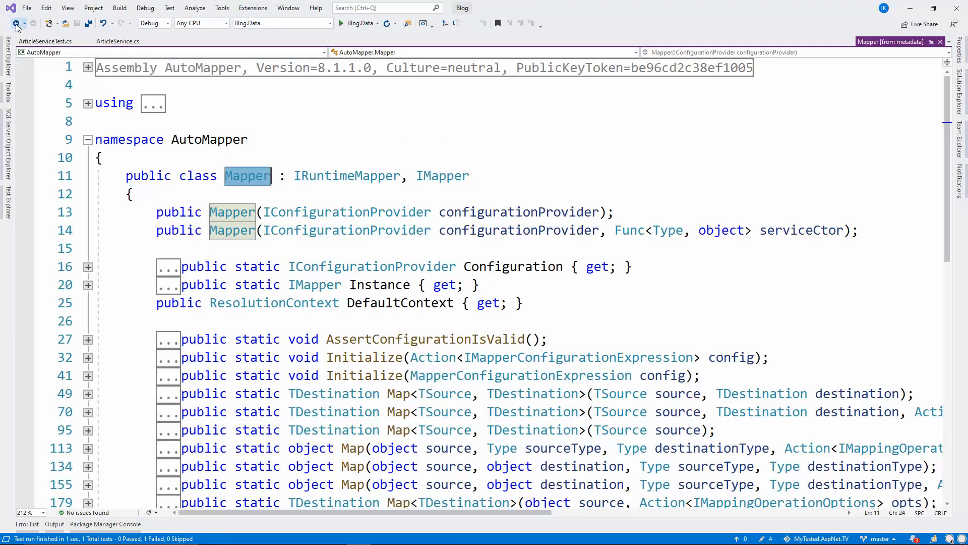
Return to ArticleService.cs, review the constructor, and reopen the Mapper class definition from line 44.
{"action": "left_click", "coordinate": [15, 24]}
{"action": "left_click", "coordinate": [960, 84]}
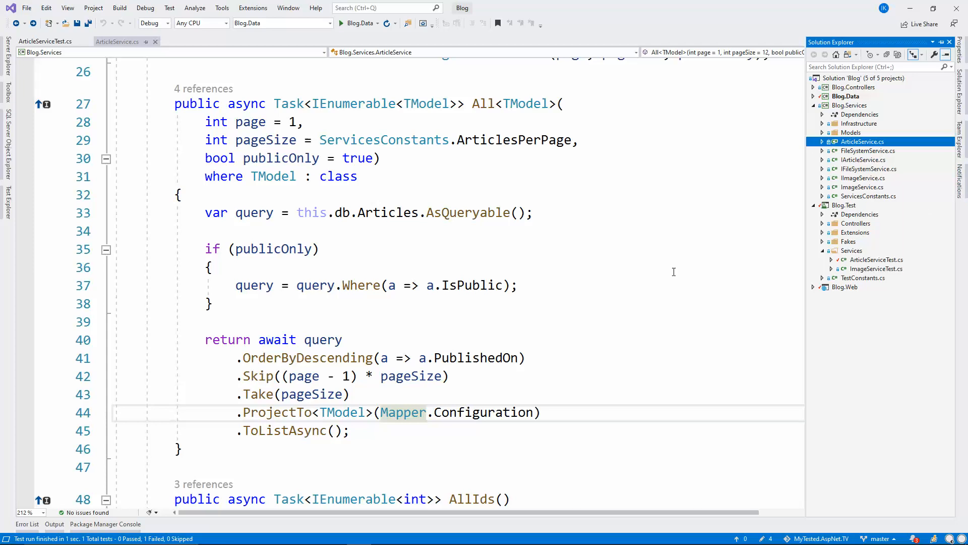
{"action": "left_click", "coordinate": [571, 341]}
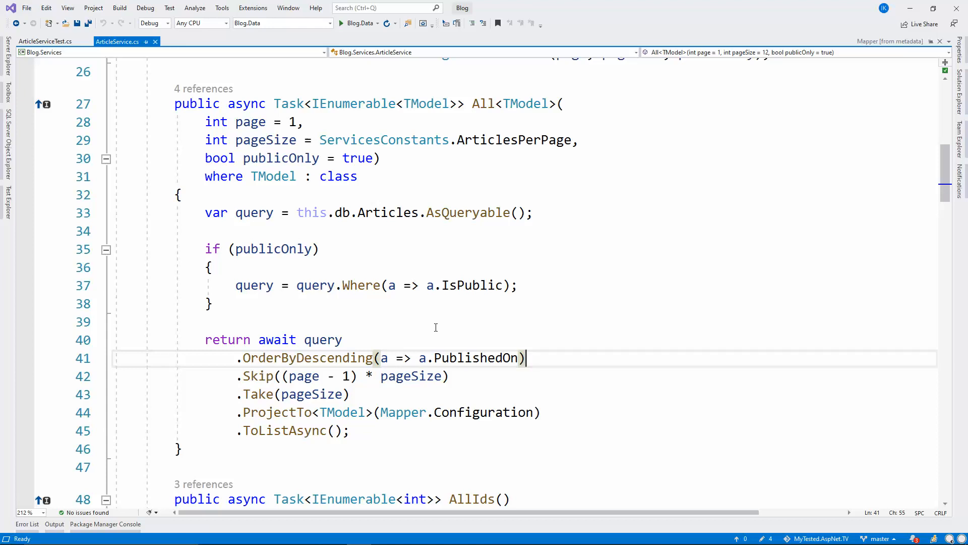
{"action": "scroll", "coordinate": [435, 327], "scroll_direction": "up", "scroll_amount": 5}
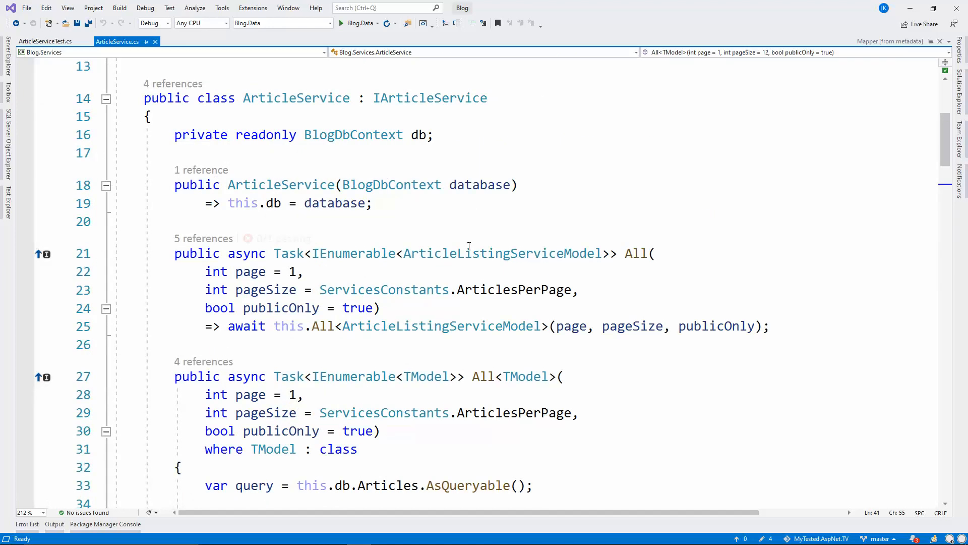
{"action": "left_click_drag", "start_coordinate": [512, 185], "coordinate": [343, 185]}
{"action": "left_click", "coordinate": [343, 185]}
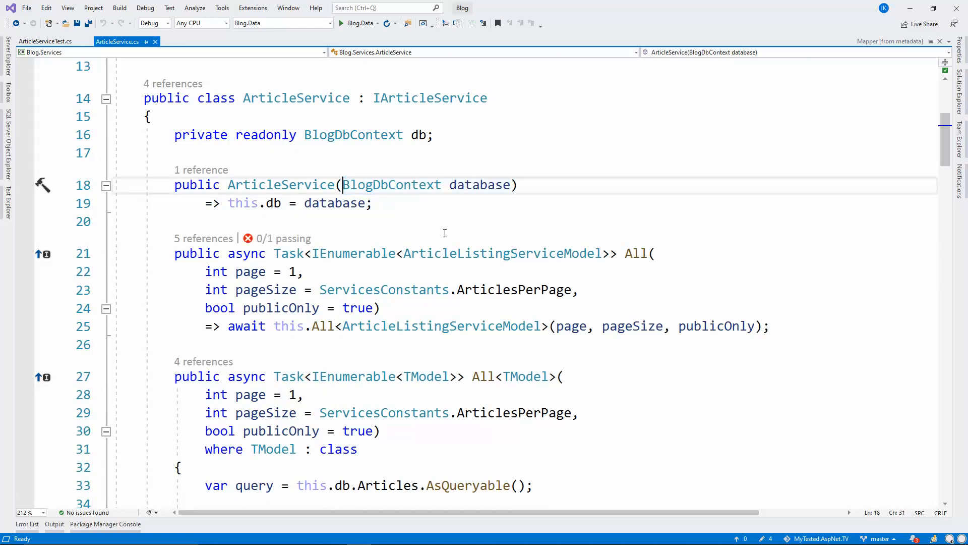
{"action": "scroll", "coordinate": [446, 235], "scroll_direction": "down", "scroll_amount": 7}
{"action": "left_click", "coordinate": [402, 249]}
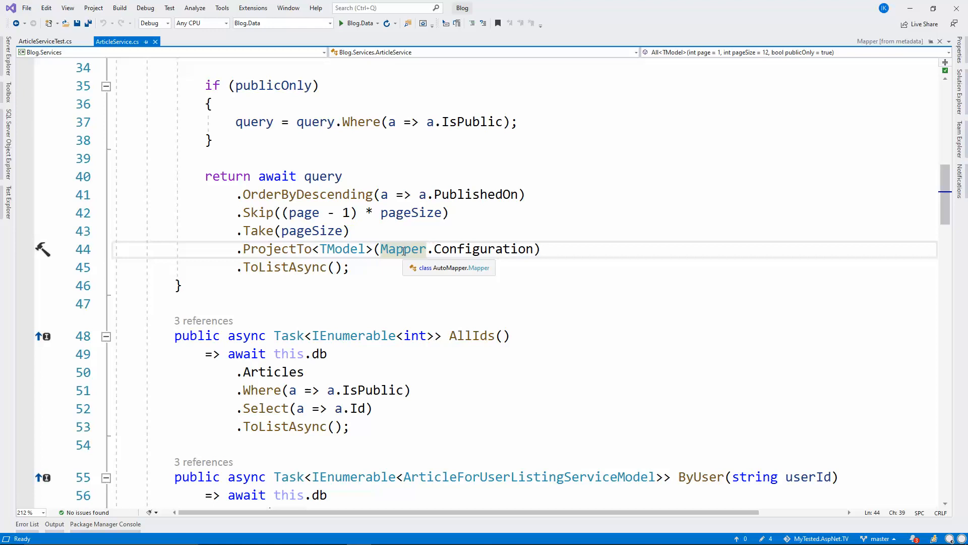
{"action": "key", "text": "F12"}
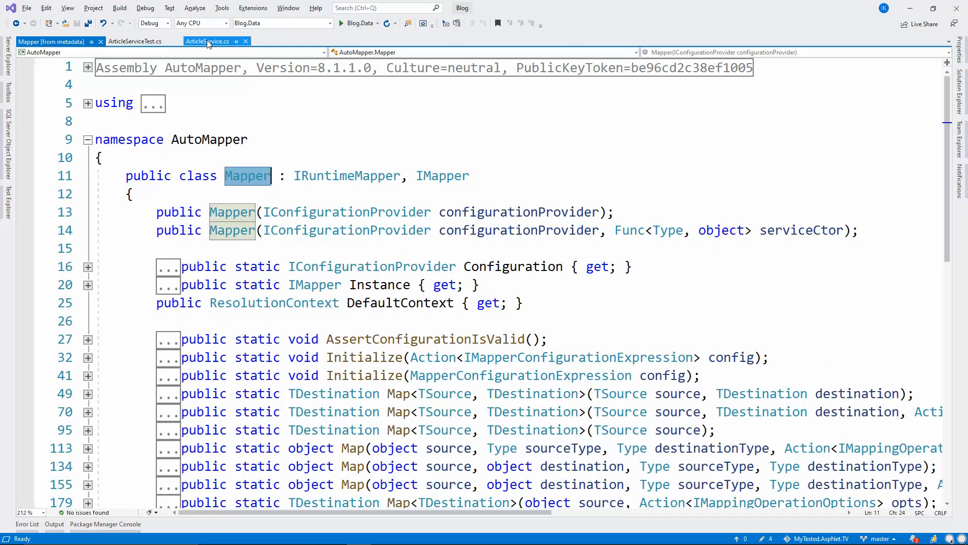
Add an IMapper mapper parameter to the ArticleService constructor and save.
{"action": "key", "text": "ctrl+minus"}
{"action": "scroll", "coordinate": [418, 315], "scroll_direction": "up", "scroll_amount": 4}
{"action": "scroll", "coordinate": [419, 315], "scroll_direction": "up", "scroll_amount": 5}
{"action": "scroll", "coordinate": [419, 316], "scroll_direction": "up", "scroll_amount": 4}
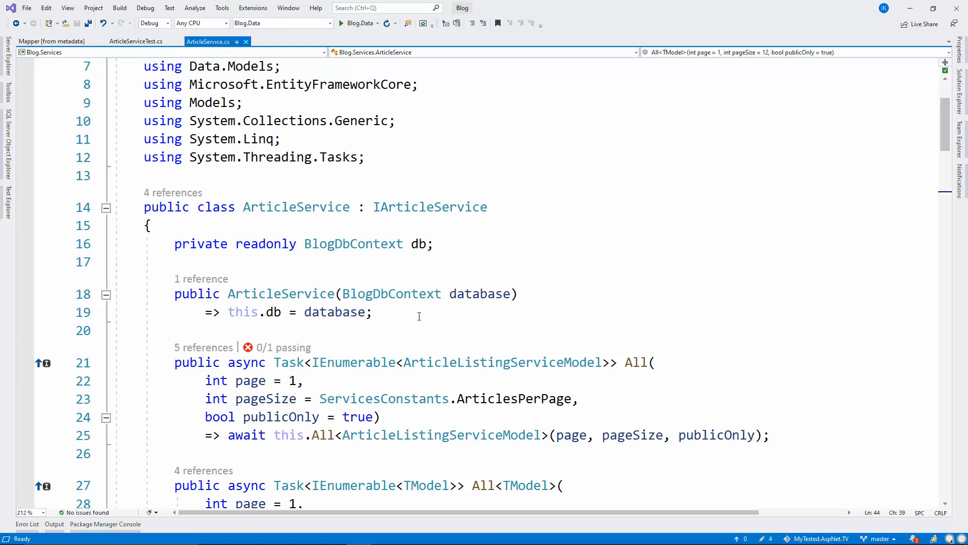
{"action": "left_click", "coordinate": [341, 294]}
{"action": "key", "text": "Return"}
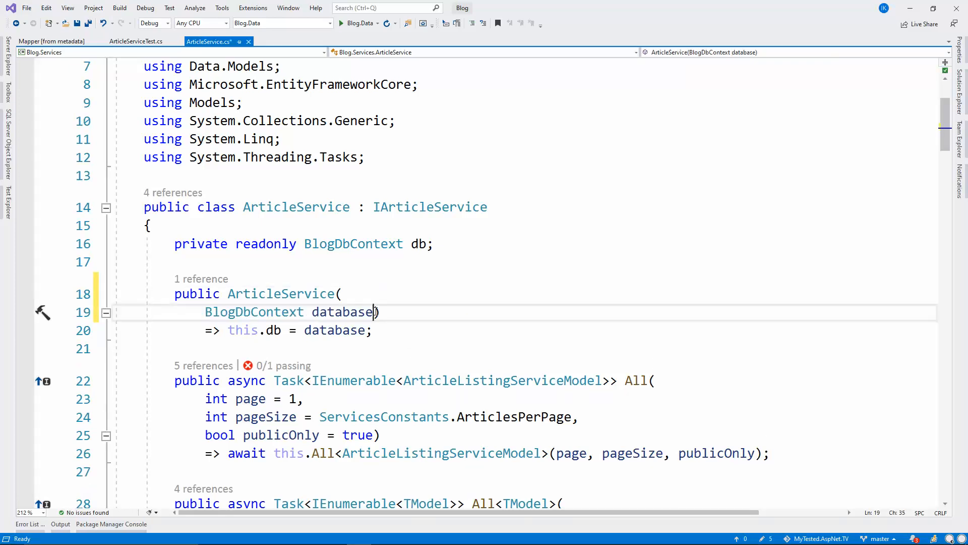
{"action": "type", "text": ","}
{"action": "key", "text": "Return"}
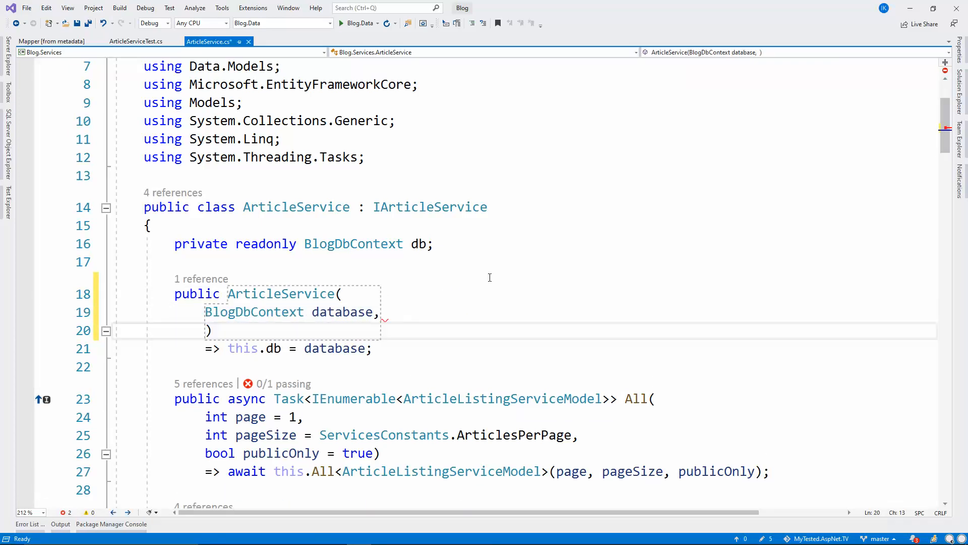
{"action": "scroll", "coordinate": [503, 281], "scroll_direction": "down", "scroll_amount": 5}
{"action": "scroll", "coordinate": [454, 326], "scroll_direction": "down", "scroll_amount": 4}
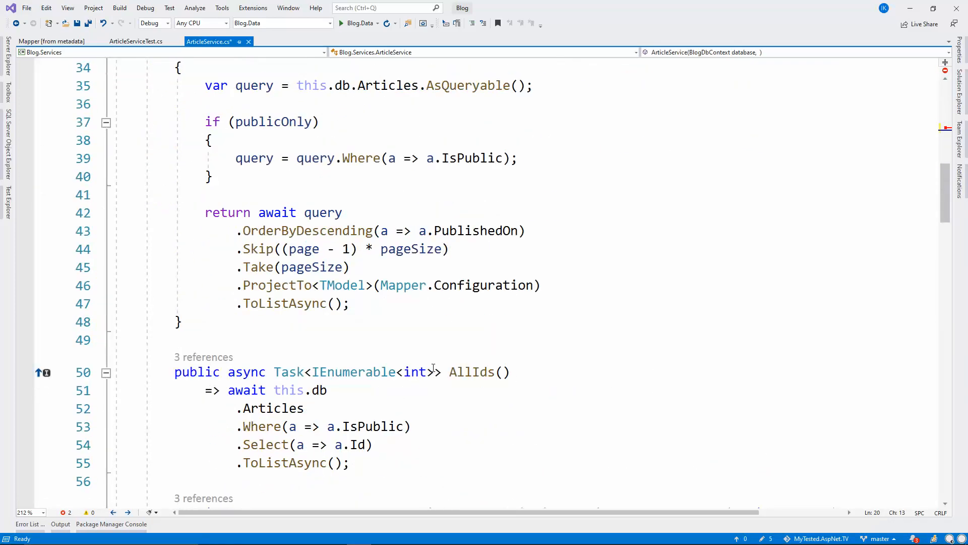
{"action": "left_click_drag", "start_coordinate": [381, 285], "coordinate": [532, 285]}
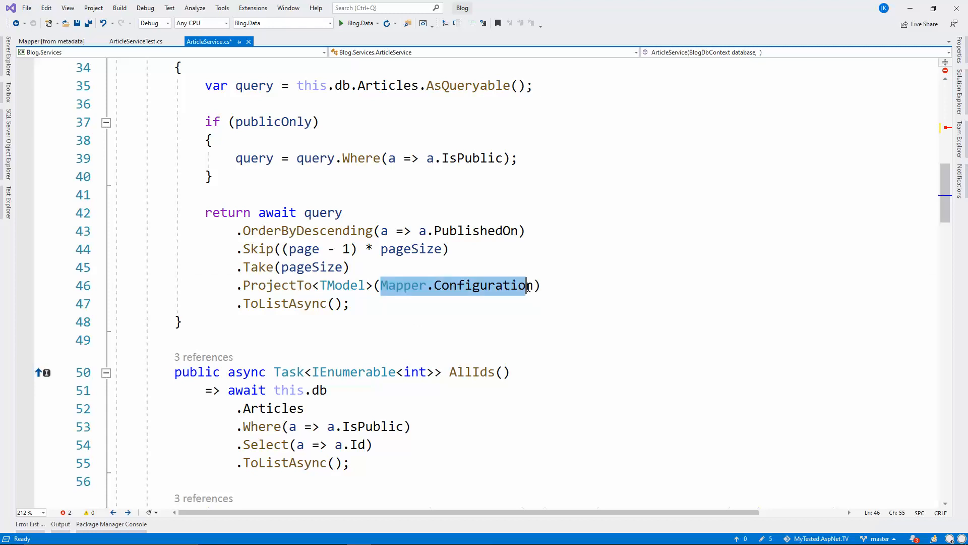
{"action": "scroll", "coordinate": [464, 310], "scroll_direction": "up", "scroll_amount": 5}
{"action": "scroll", "coordinate": [464, 311], "scroll_direction": "up", "scroll_amount": 5}
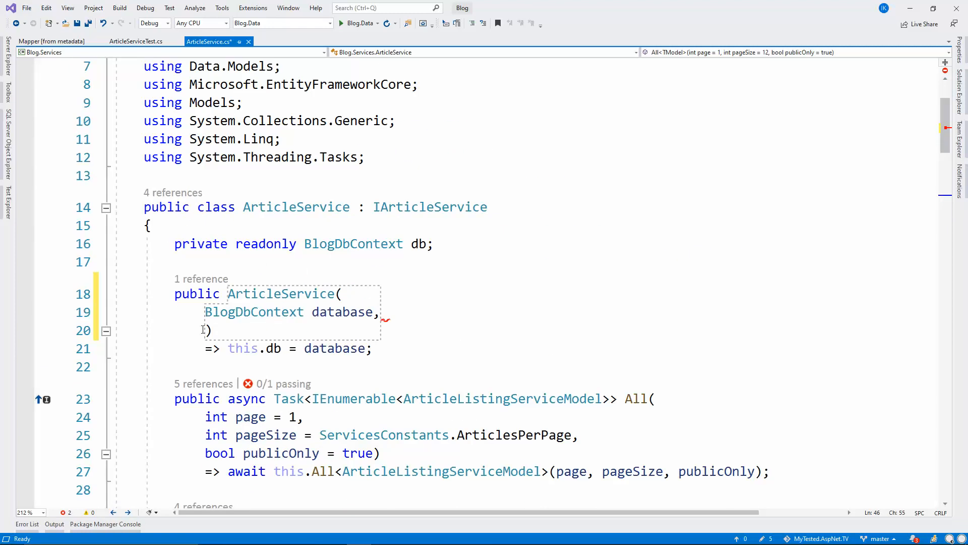
{"action": "type", "text": "IM"}
{"action": "key", "text": "Tab"}
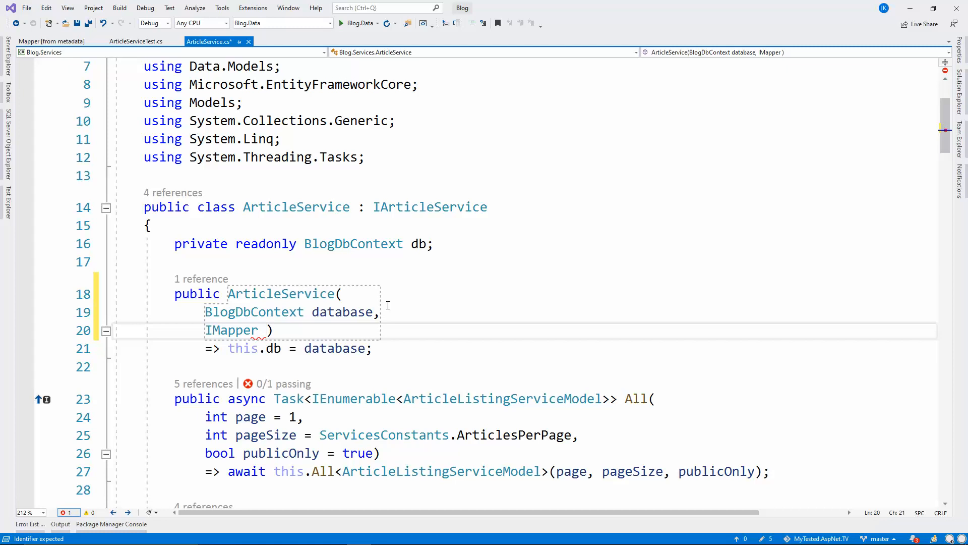
{"action": "type", "text": "mapper"}
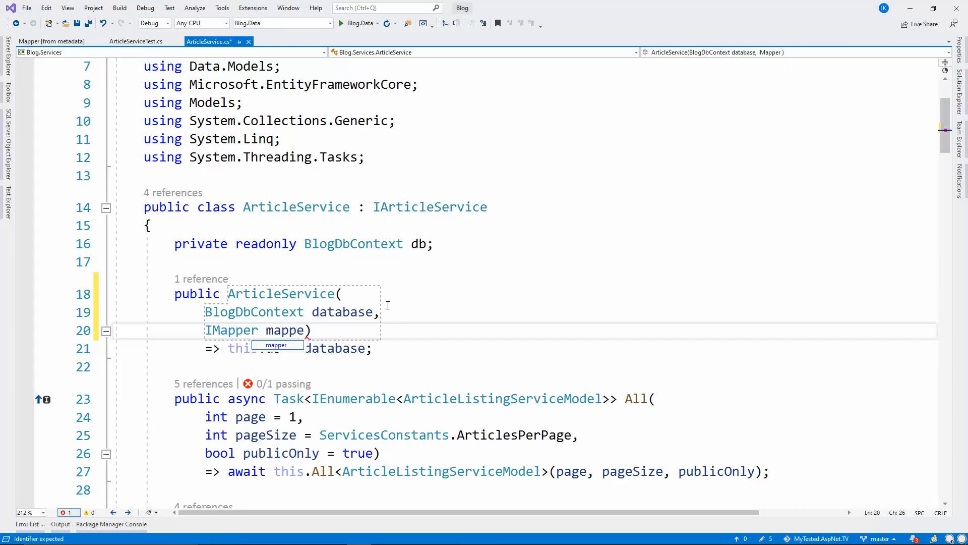
{"action": "key", "text": "ctrl+s"}
Declare a readonly mapper field below the db field.
{"action": "left_click", "coordinate": [463, 244]}
{"action": "type", "text": "r"}
{"action": "key", "text": "Return"}
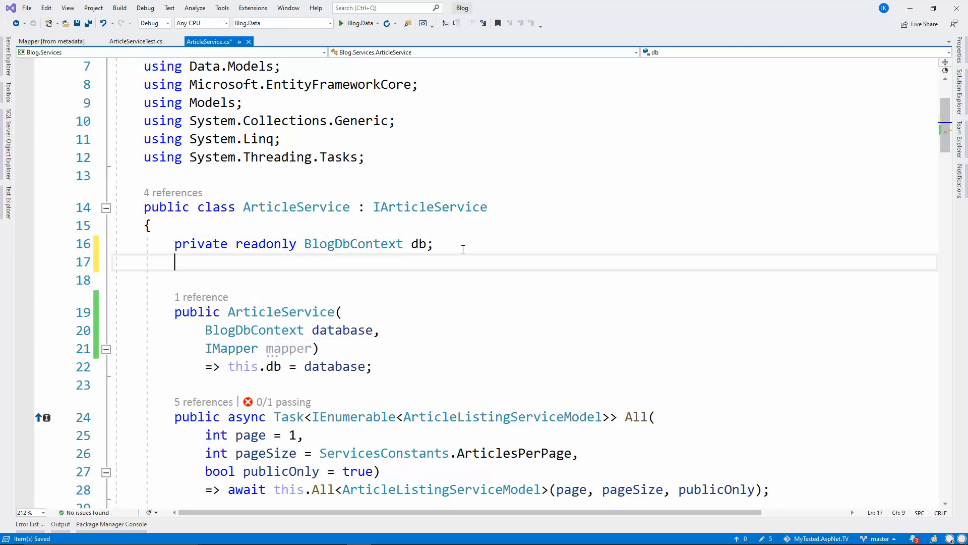
{"action": "type", "text": "private rea"}
{"action": "key", "text": "Tab"}
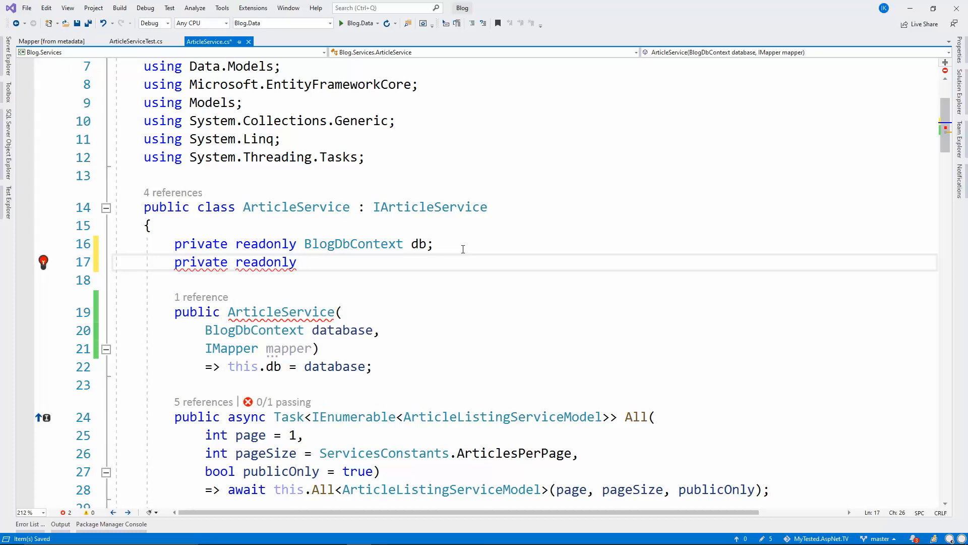
{"action": "type", "text": "IMapper mapp"}
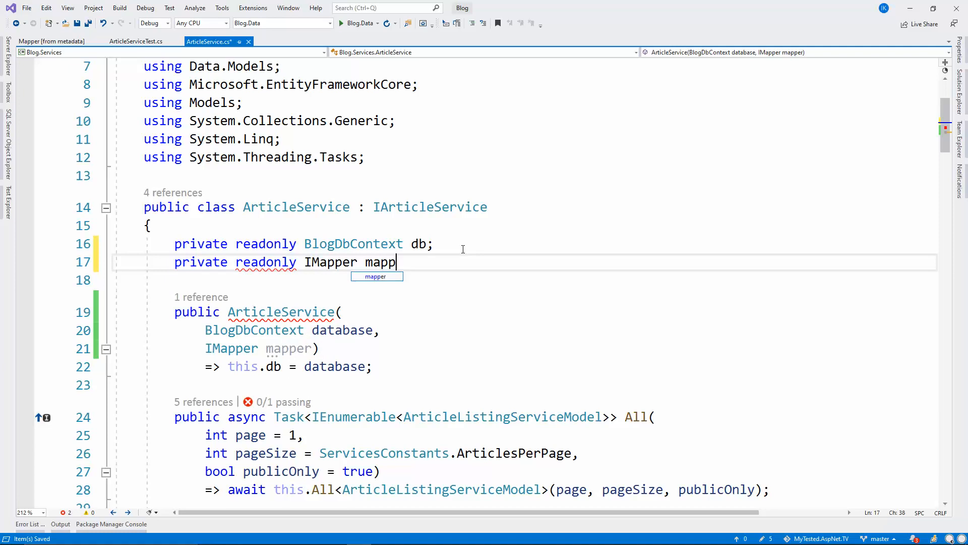
{"action": "type", "text": "er;"}
Replace the expression body with this.db = database; this.mapper = mapper; and save.
{"action": "left_click_drag", "start_coordinate": [371, 367], "coordinate": [228, 366]}
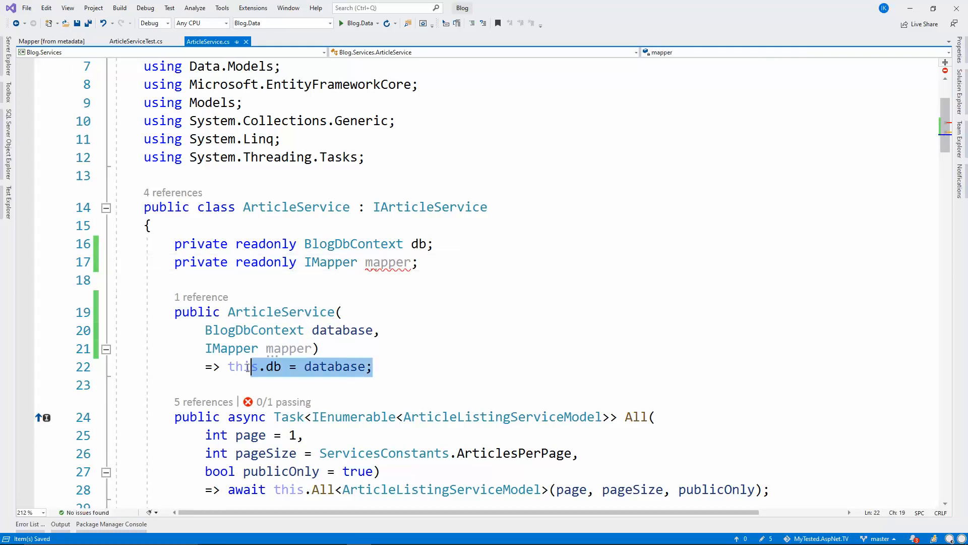
{"action": "key", "text": "Delete"}
{"action": "key", "text": "BackSpace"}
{"action": "key", "text": "BackSpace"}
{"action": "key", "text": "BackSpace"}
{"action": "key", "text": "BackSpace"}
{"action": "key", "text": "BackSpace"}
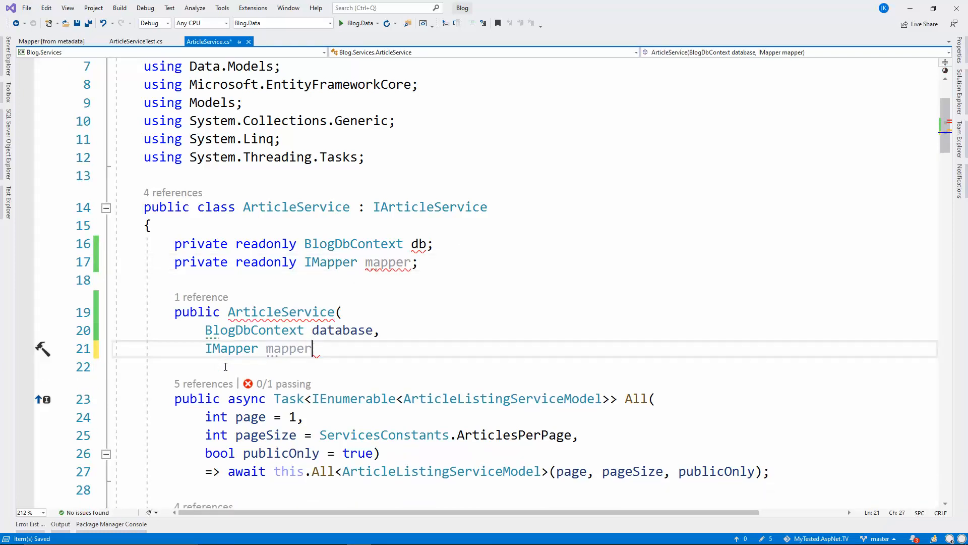
{"action": "type", "text": ")"}
{"action": "key", "text": "Return"}
{"action": "type", "text": "{"}
{"action": "key", "text": "Return"}
{"action": "type", "text": "this.db = database;"}
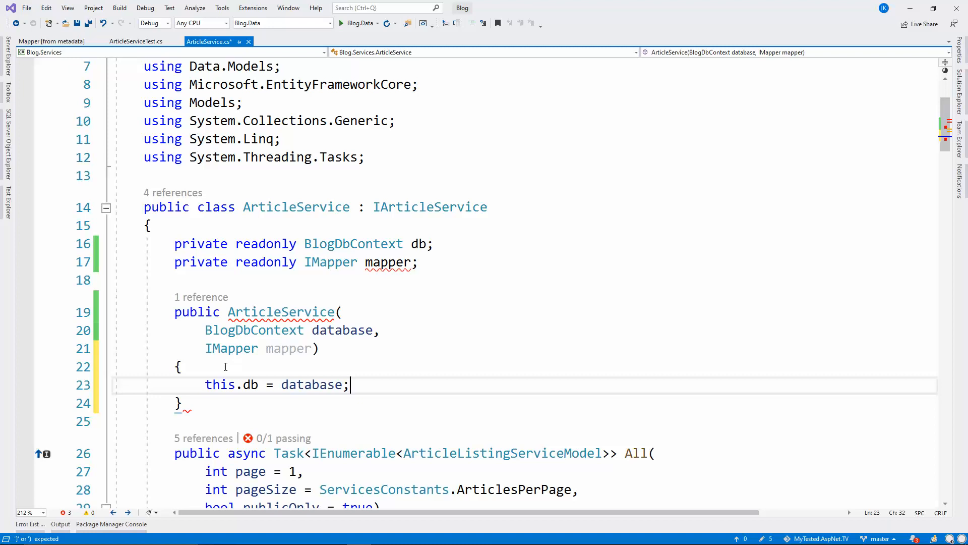
{"action": "type", "text": " this,a"}
{"action": "key", "text": "BackSpace"}
{"action": "key", "text": "BackSpace"}
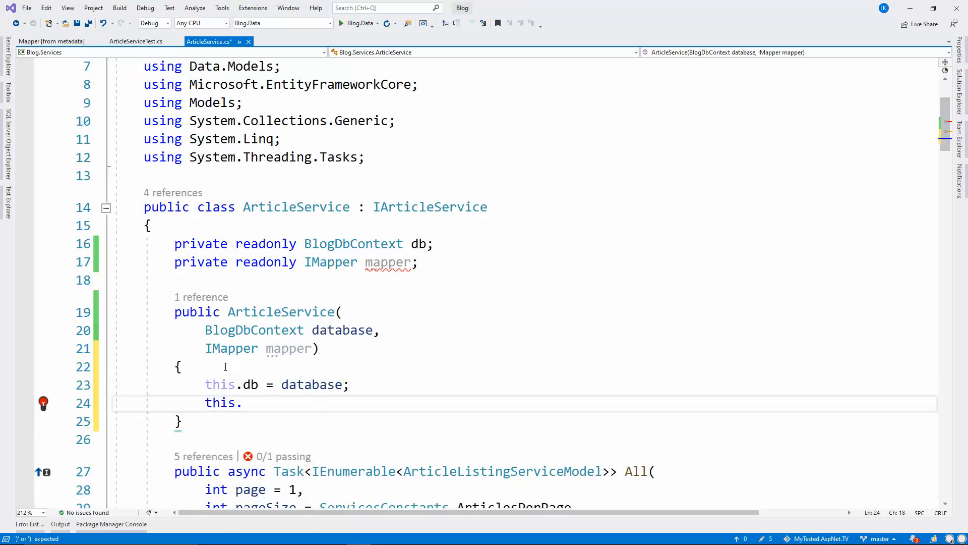
{"action": "type", "text": ".mapper = mapper;"}
{"action": "key", "text": "ctrl+s"}
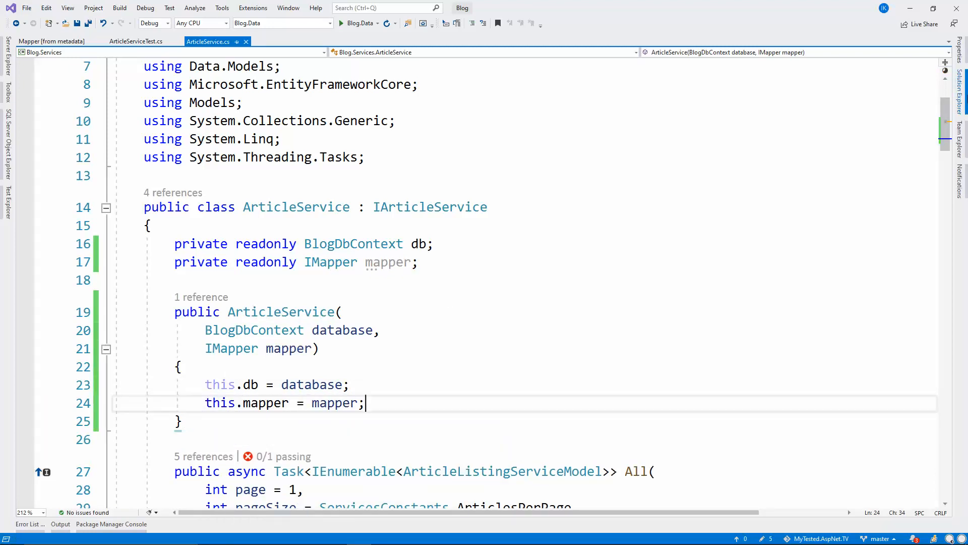
{"action": "left_click", "coordinate": [961, 91]}
In Startup.cs move .AddAutoMapper to its own line with indented assembly arguments, save, and return to ArticleService.cs.
{"action": "left_click", "coordinate": [815, 288]}
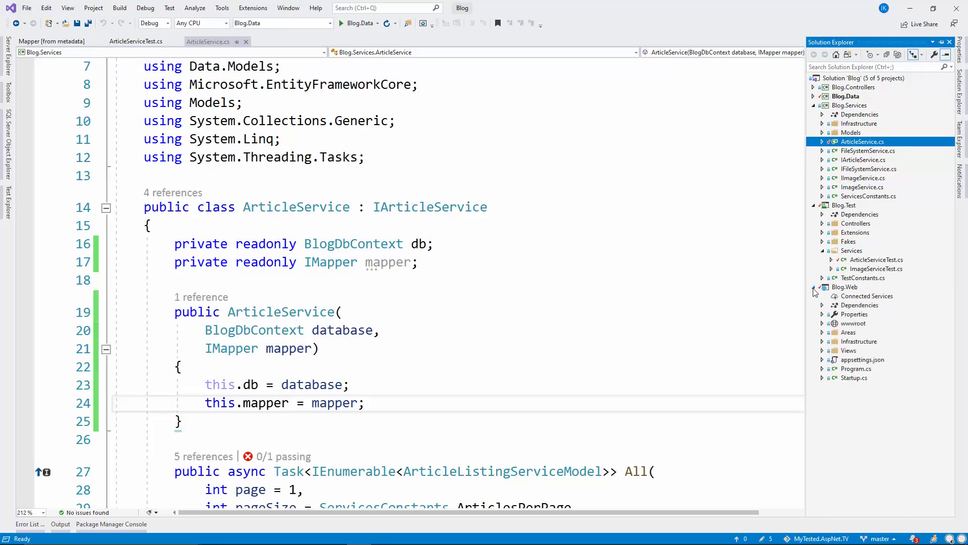
{"action": "double_click", "coordinate": [854, 378]}
{"action": "scroll", "coordinate": [503, 287], "scroll_direction": "down", "scroll_amount": 9}
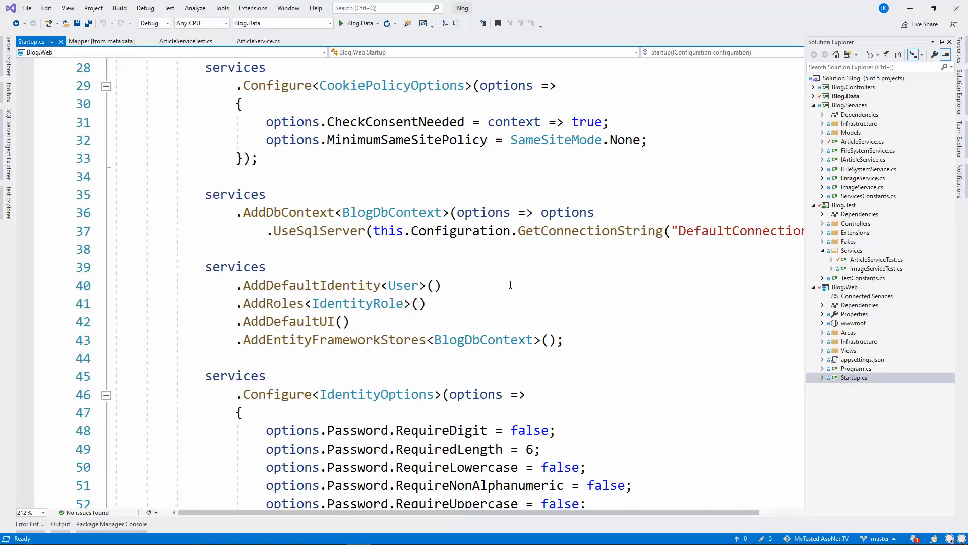
{"action": "scroll", "coordinate": [484, 279], "scroll_direction": "down", "scroll_amount": 4}
{"action": "scroll", "coordinate": [459, 267], "scroll_direction": "down", "scroll_amount": 4}
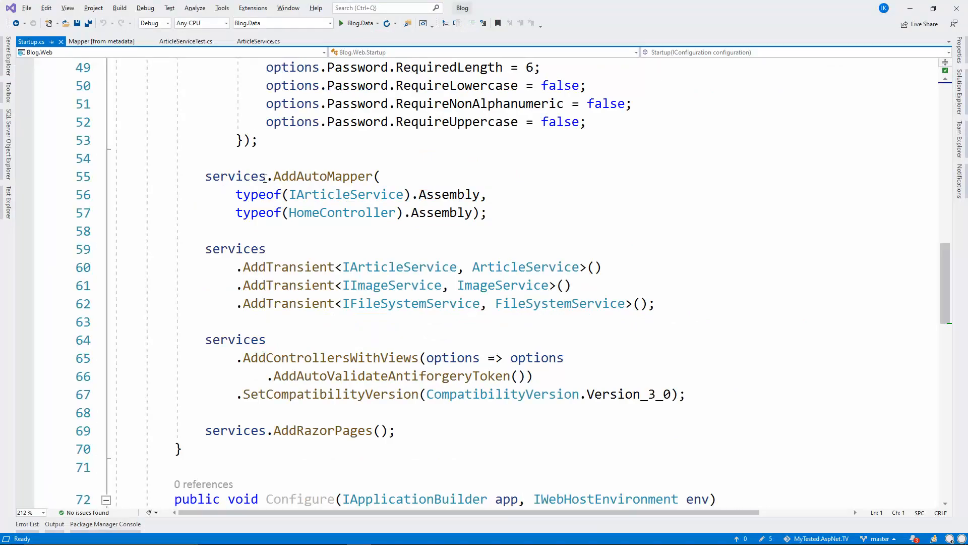
{"action": "left_click", "coordinate": [269, 175]}
{"action": "key", "text": "Return"}
{"action": "key", "text": "shift+Down"}
{"action": "key", "text": "shift+Down"}
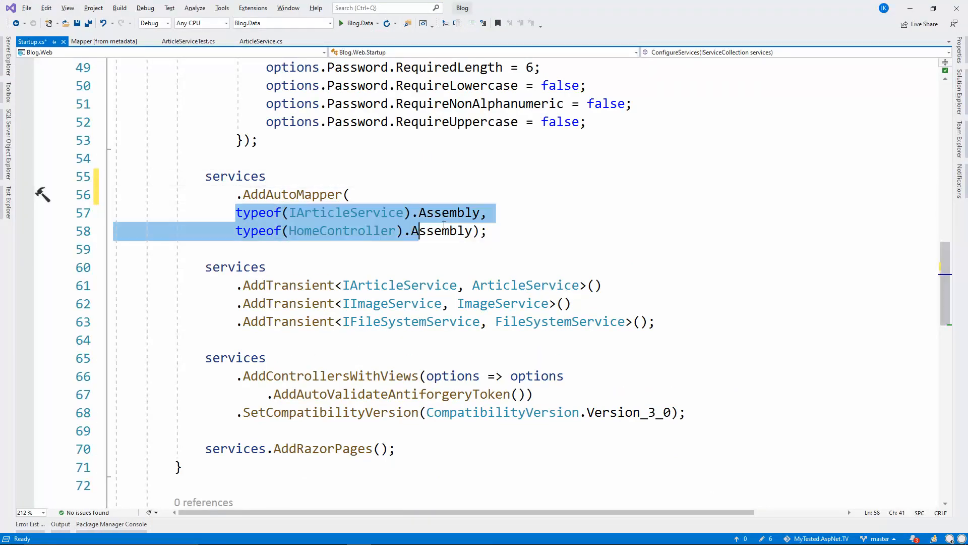
{"action": "key", "text": "Tab"}
{"action": "left_click", "coordinate": [583, 231]}
{"action": "key", "text": "ctrl+s"}
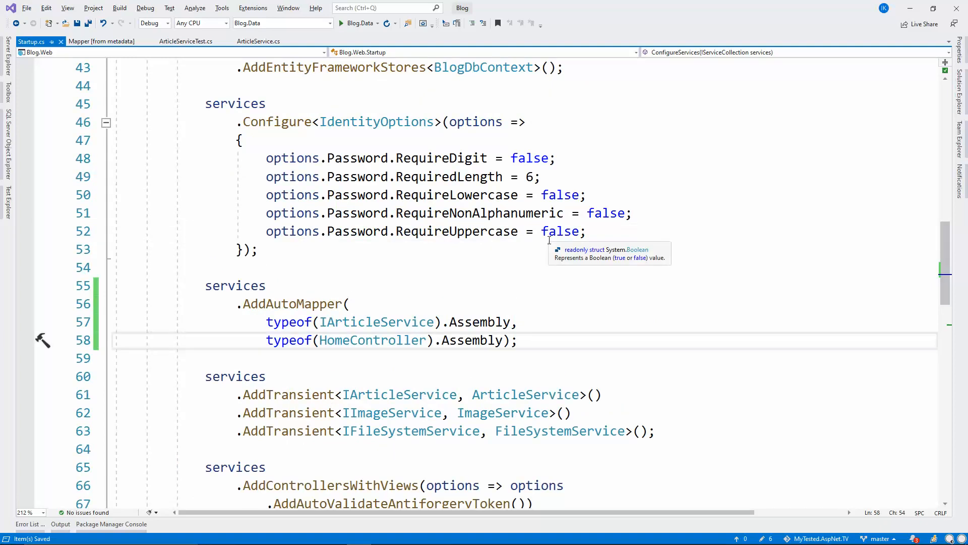
{"action": "scroll", "coordinate": [549, 241], "scroll_direction": "up", "scroll_amount": 3}
{"action": "scroll", "coordinate": [549, 240], "scroll_direction": "up", "scroll_amount": 3}
{"action": "scroll", "coordinate": [549, 240], "scroll_direction": "down", "scroll_amount": 5}
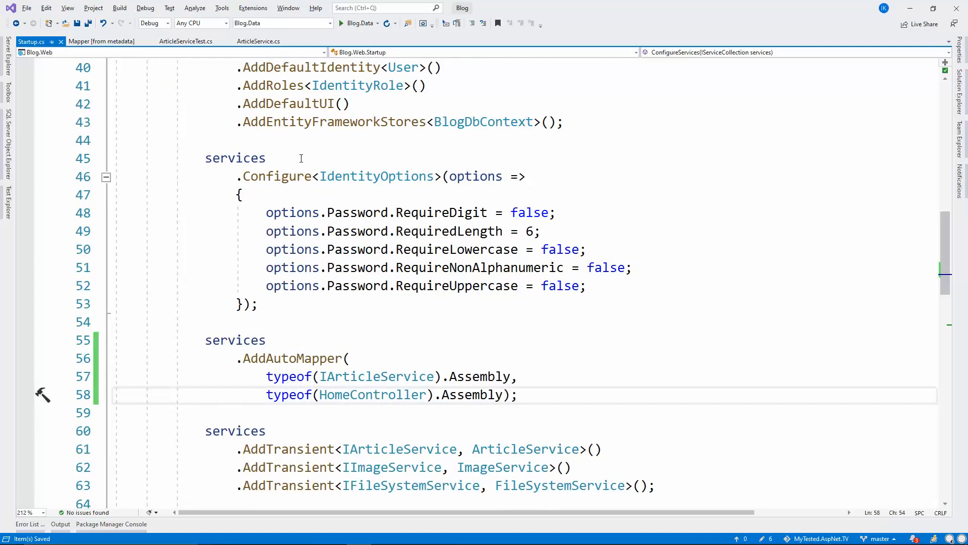
{"action": "left_click", "coordinate": [259, 41]}
{"action": "scroll", "coordinate": [478, 311], "scroll_direction": "down", "scroll_amount": 4}
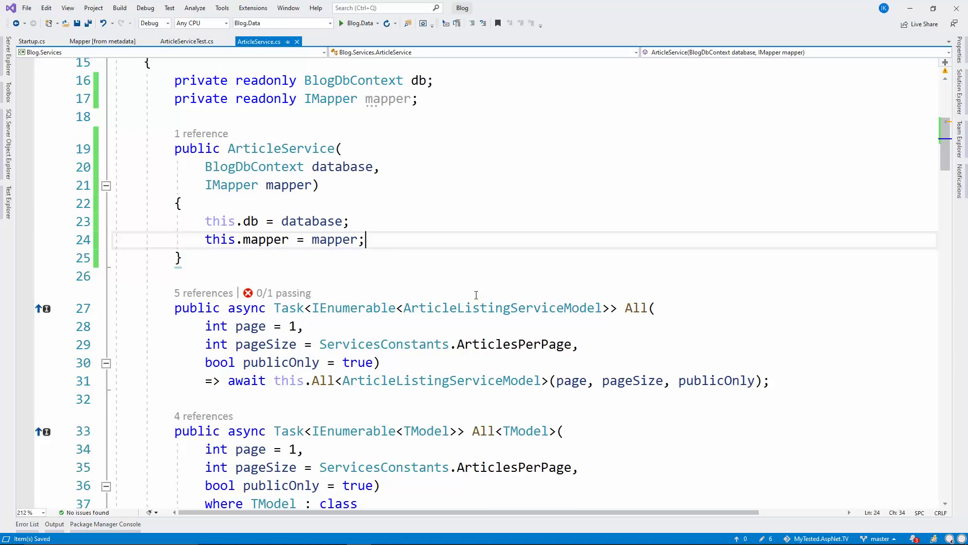
{"action": "scroll", "coordinate": [479, 310], "scroll_direction": "down", "scroll_amount": 5}
{"action": "scroll", "coordinate": [478, 311], "scroll_direction": "down", "scroll_amount": 2}
Project the All query through this.mapper.ConfigurationProvider instead of Mapper.Configuration and save.
{"action": "left_click", "coordinate": [403, 358]}
{"action": "double_click", "coordinate": [403, 357]}
{"action": "type", "text": "t"}
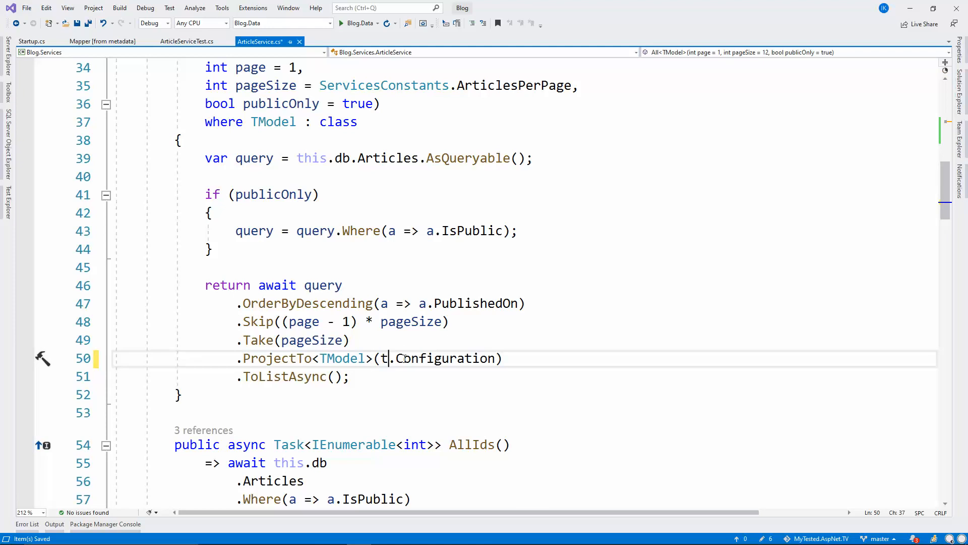
{"action": "type", "text": "his.mapper"}
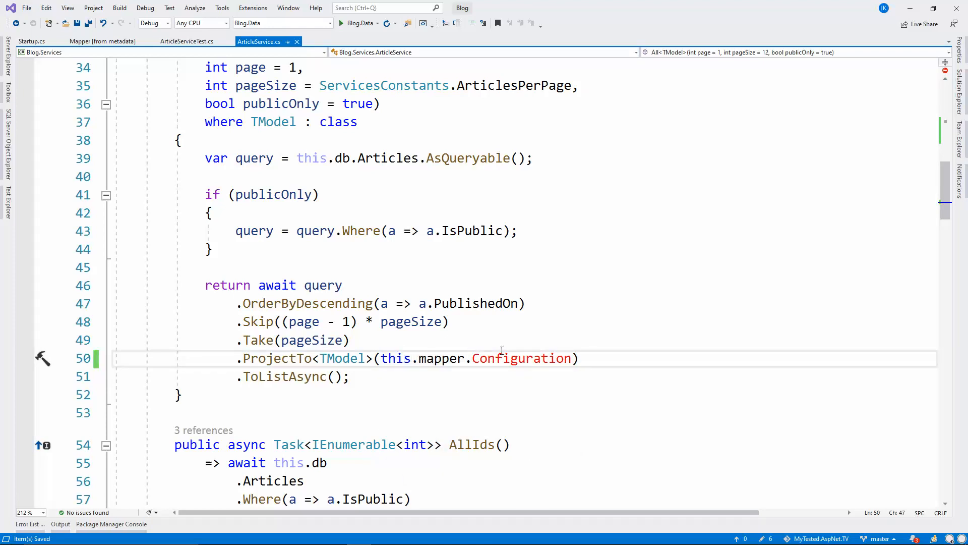
{"action": "double_click", "coordinate": [501, 356]}
{"action": "key", "text": "BackSpace"}
{"action": "type", "text": "Con"}
{"action": "key", "text": "Tab"}
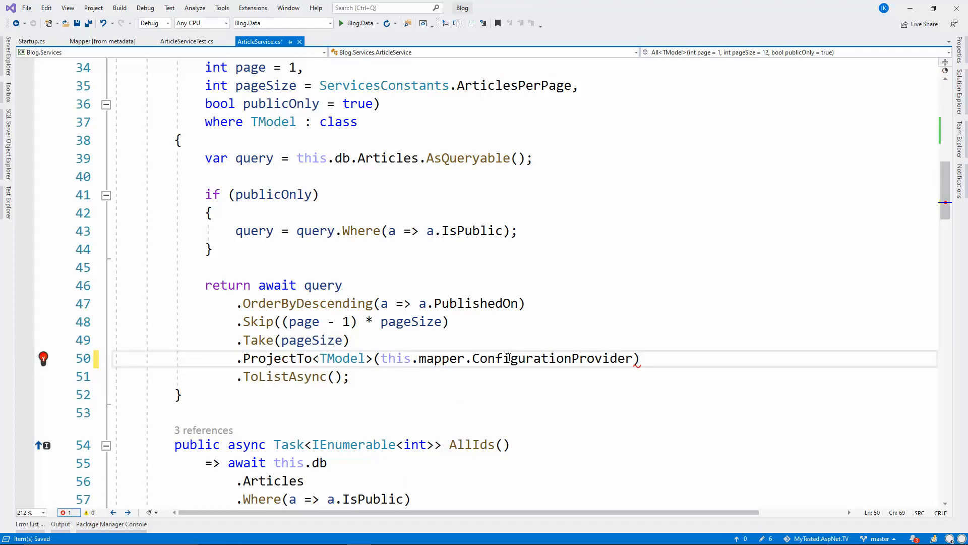
{"action": "key", "text": "ctrl+s"}
{"action": "scroll", "coordinate": [508, 357], "scroll_direction": "up", "scroll_amount": 3}
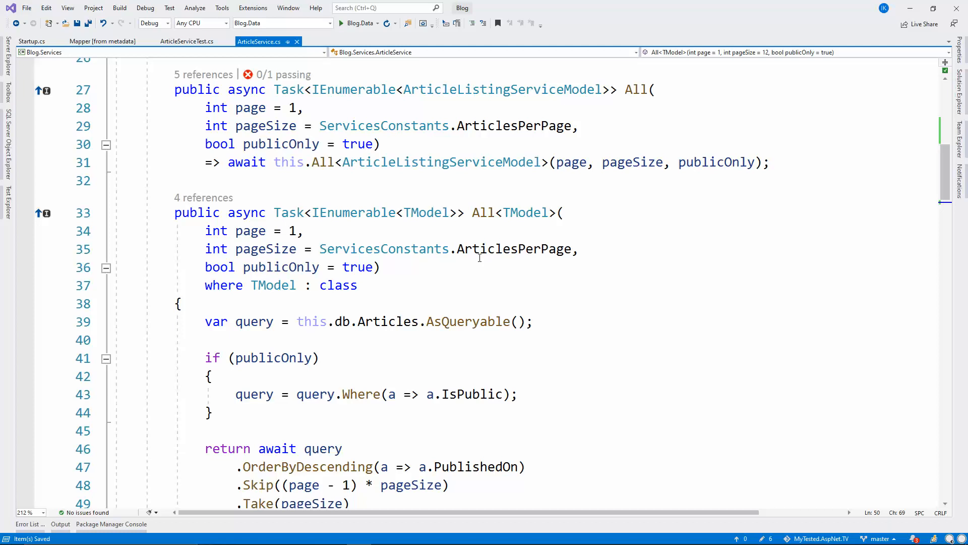
{"action": "scroll", "coordinate": [479, 260], "scroll_direction": "down", "scroll_amount": 3}
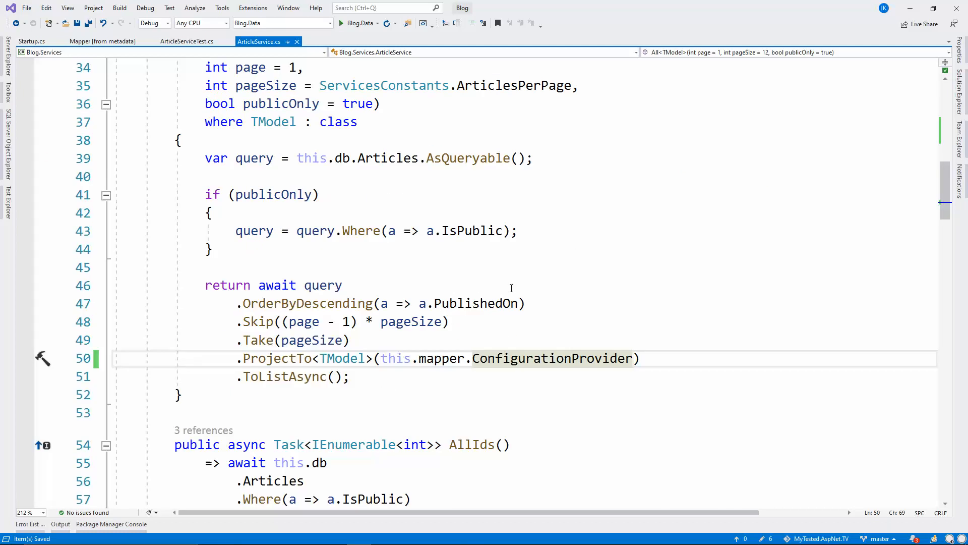
{"action": "scroll", "coordinate": [512, 288], "scroll_direction": "up", "scroll_amount": 3}
{"action": "scroll", "coordinate": [512, 288], "scroll_direction": "up", "scroll_amount": 4}
{"action": "scroll", "coordinate": [458, 242], "scroll_direction": "down", "scroll_amount": 3}
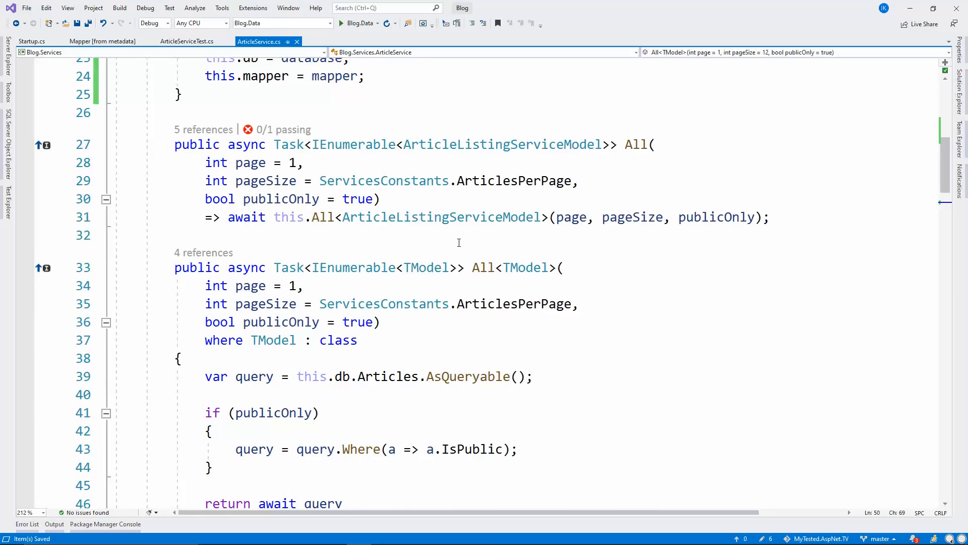
{"action": "scroll", "coordinate": [459, 242], "scroll_direction": "down", "scroll_amount": 3}
{"action": "scroll", "coordinate": [506, 270], "scroll_direction": "down", "scroll_amount": 4}
{"action": "left_click_drag", "start_coordinate": [632, 194], "coordinate": [381, 194]}
{"action": "key", "text": "ctrl+c"}
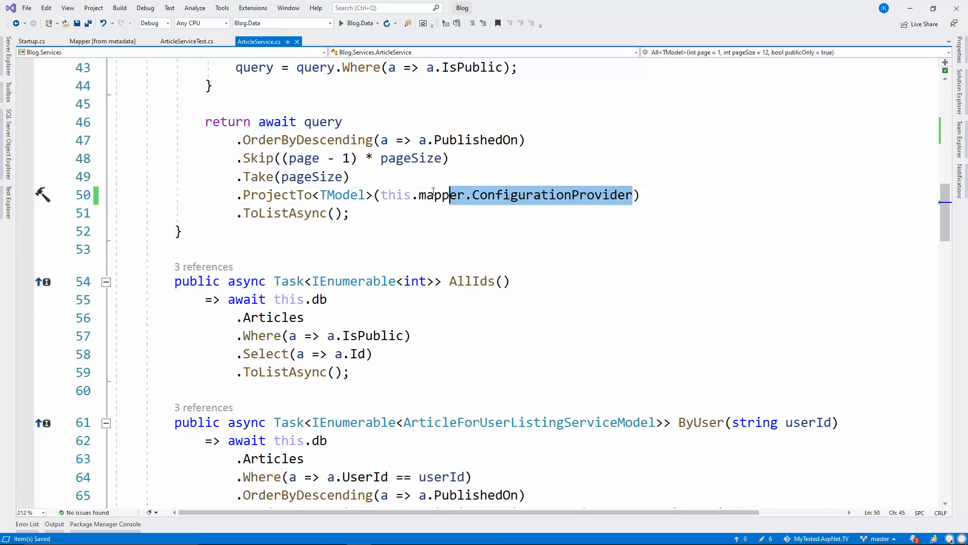
{"action": "scroll", "coordinate": [505, 269], "scroll_direction": "down", "scroll_amount": 4}
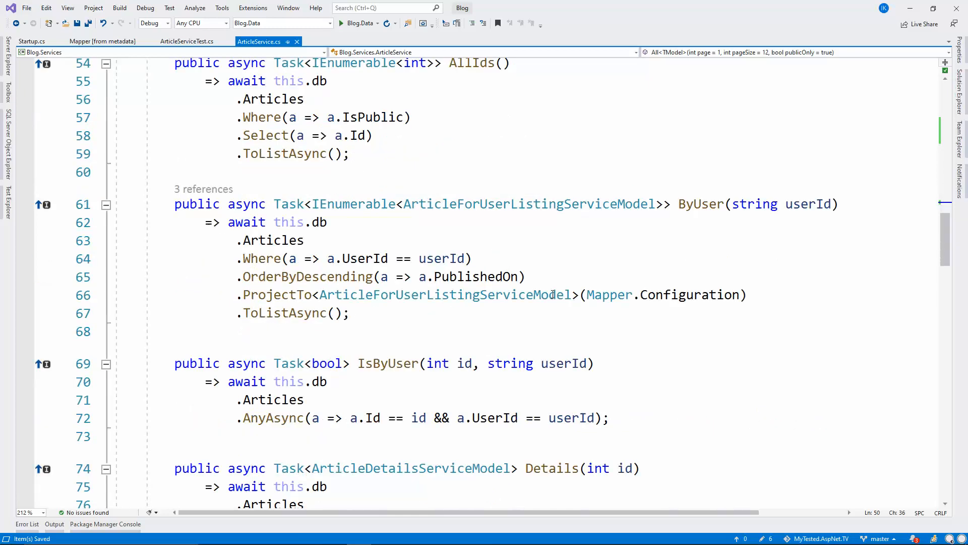
Paste this.mapper.ConfigurationProvider over Mapper.Configuration in the ByUser and Details queries.
{"action": "left_click_drag", "start_coordinate": [741, 295], "coordinate": [587, 296]}
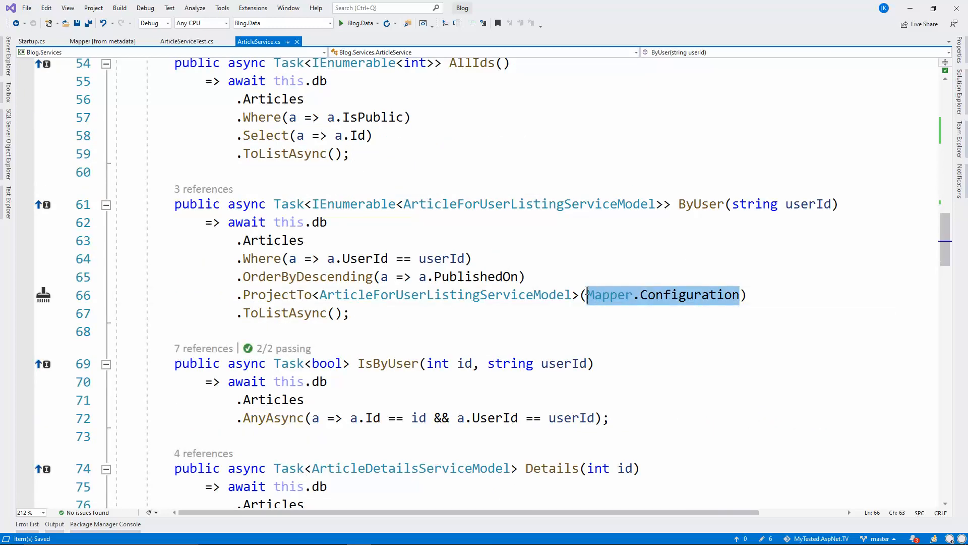
{"action": "key", "text": "ctrl+v"}
{"action": "key", "text": "ctrl+s"}
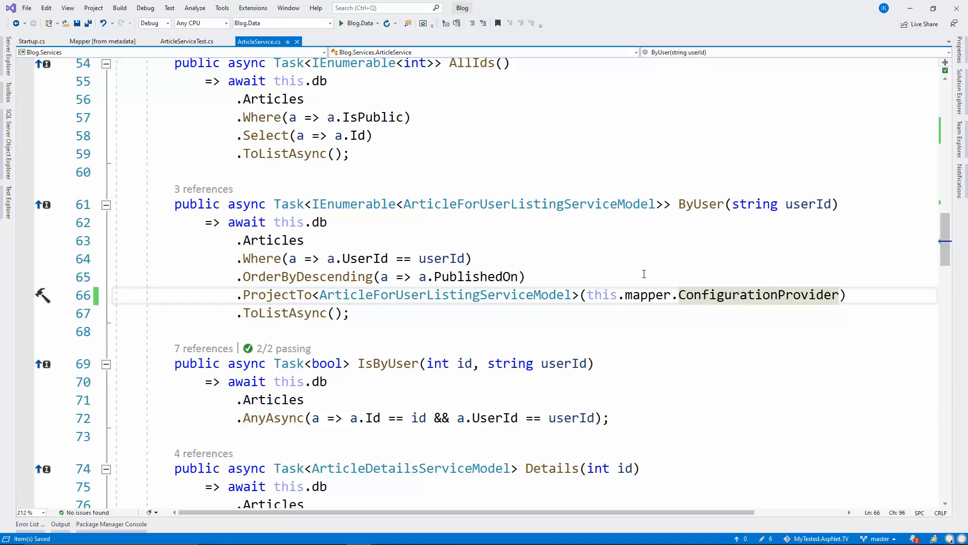
{"action": "scroll", "coordinate": [574, 303], "scroll_direction": "down", "scroll_amount": 3}
{"action": "scroll", "coordinate": [575, 302], "scroll_direction": "down", "scroll_amount": 2}
{"action": "scroll", "coordinate": [575, 303], "scroll_direction": "down", "scroll_amount": 2}
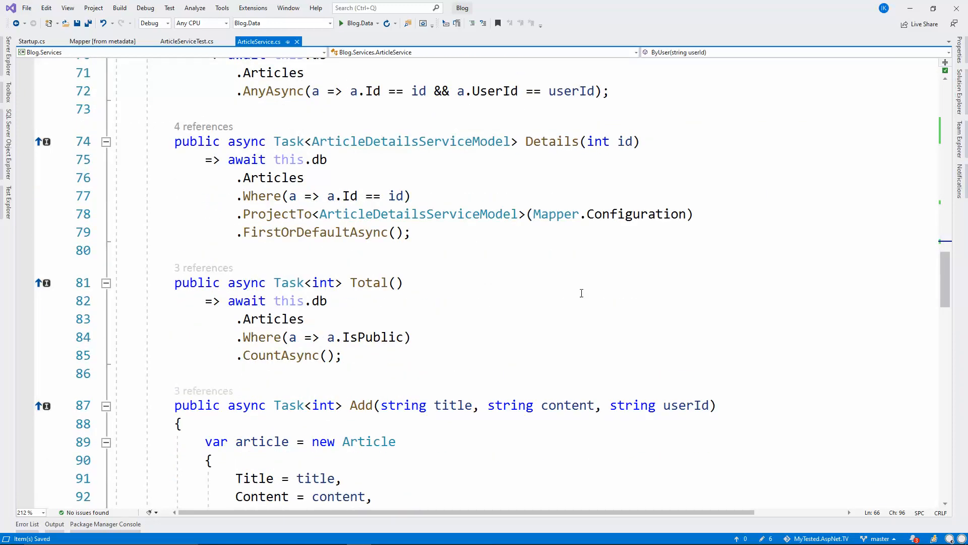
{"action": "left_click_drag", "start_coordinate": [686, 214], "coordinate": [535, 214]}
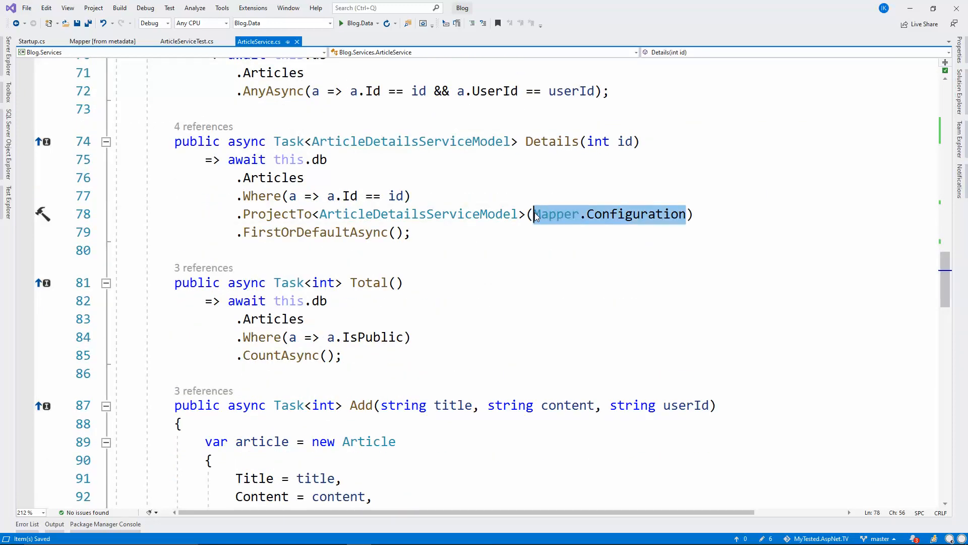
{"action": "key", "text": "ctrl+v"}
{"action": "scroll", "coordinate": [557, 267], "scroll_direction": "down", "scroll_amount": 4}
{"action": "scroll", "coordinate": [557, 266], "scroll_direction": "down", "scroll_amount": 3}
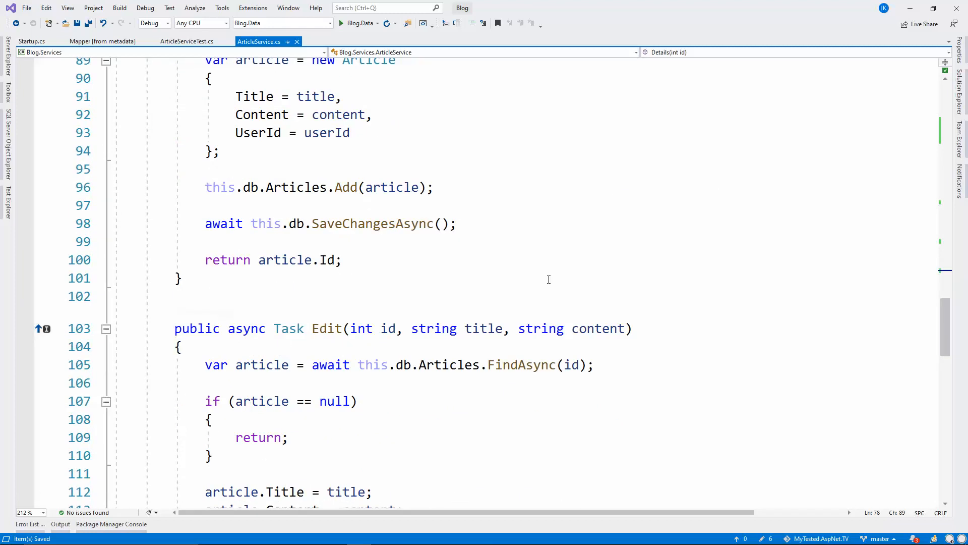
{"action": "scroll", "coordinate": [558, 267], "scroll_direction": "down", "scroll_amount": 2}
{"action": "scroll", "coordinate": [549, 280], "scroll_direction": "down", "scroll_amount": 3}
{"action": "scroll", "coordinate": [549, 279], "scroll_direction": "down", "scroll_amount": 3}
{"action": "scroll", "coordinate": [549, 280], "scroll_direction": "down", "scroll_amount": 2}
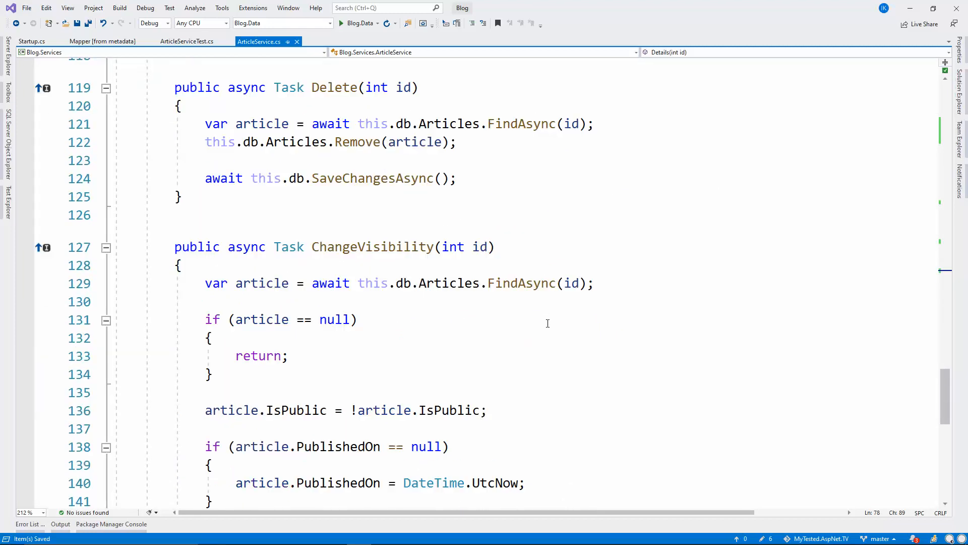
{"action": "scroll", "coordinate": [549, 302], "scroll_direction": "down", "scroll_amount": 2}
{"action": "scroll", "coordinate": [548, 338], "scroll_direction": "up", "scroll_amount": 7}
{"action": "scroll", "coordinate": [549, 337], "scroll_direction": "up", "scroll_amount": 10}
{"action": "scroll", "coordinate": [549, 337], "scroll_direction": "up", "scroll_amount": 8}
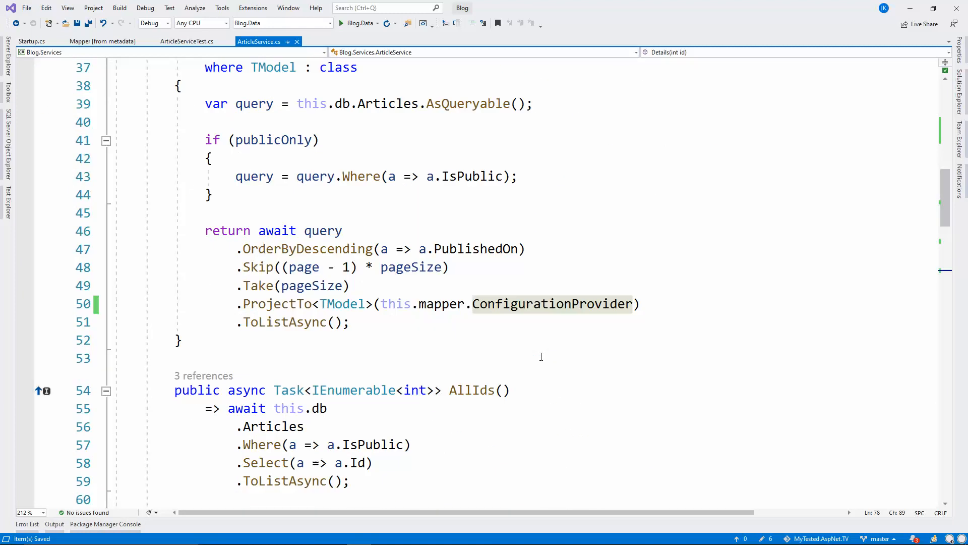
{"action": "scroll", "coordinate": [545, 348], "scroll_direction": "up", "scroll_amount": 8}
{"action": "scroll", "coordinate": [540, 358], "scroll_direction": "up", "scroll_amount": 4}
{"action": "scroll", "coordinate": [541, 357], "scroll_direction": "down", "scroll_amount": 5}
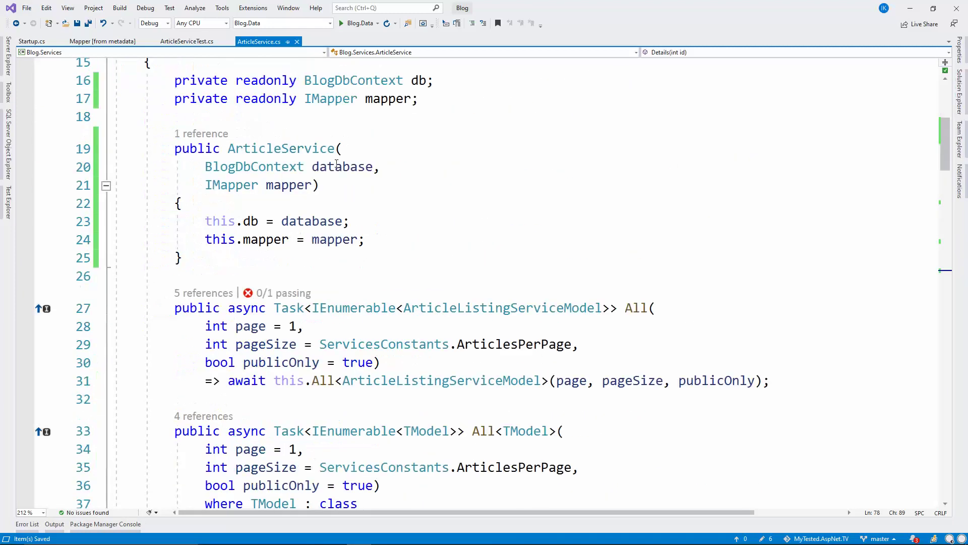
Switch to ArticleServiceTest.cs and locate the GetArticleService helper's AddFakeArticles line.
{"action": "left_click", "coordinate": [187, 40]}
{"action": "left_click", "coordinate": [258, 200]}
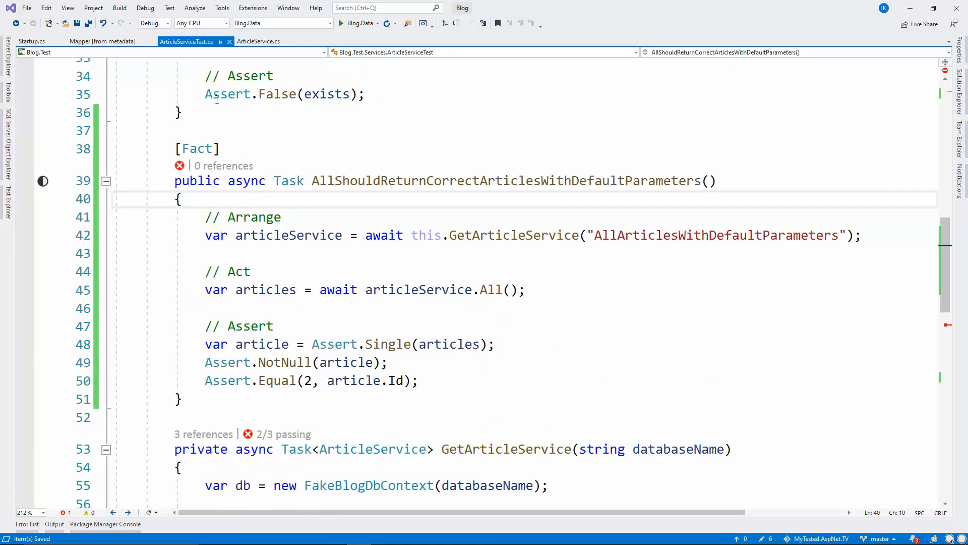
{"action": "scroll", "coordinate": [675, 314], "scroll_direction": "down", "scroll_amount": 4}
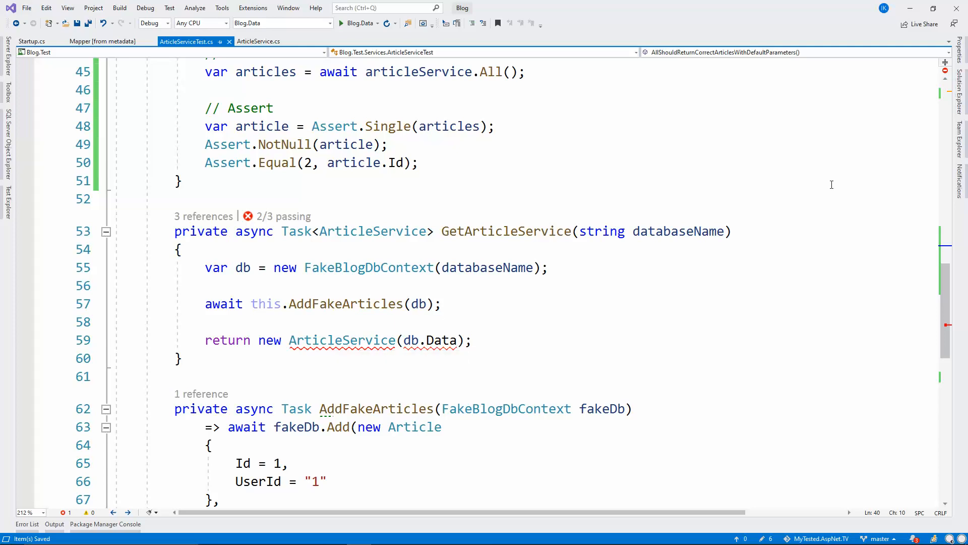
{"action": "left_click", "coordinate": [465, 298]}
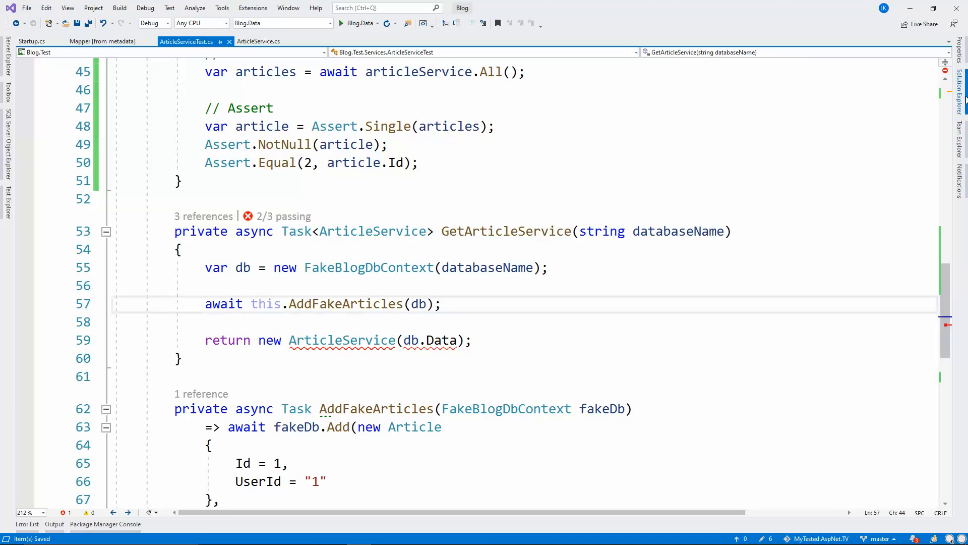
Open ServiceMappingProfile.cs from Blog.Services/Infrastructure, copy its class name, and return to the test file.
{"action": "left_click", "coordinate": [961, 91]}
{"action": "left_click", "coordinate": [823, 123]}
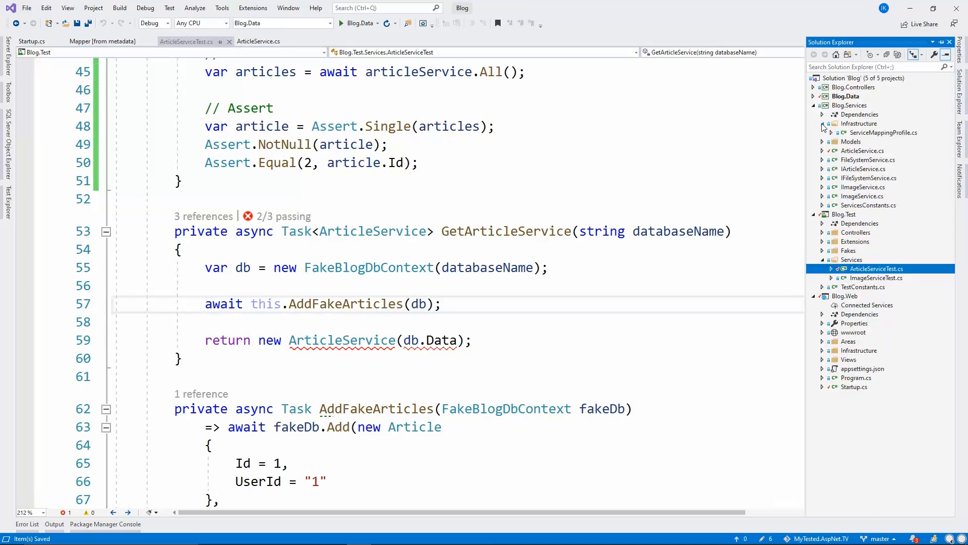
{"action": "double_click", "coordinate": [883, 132]}
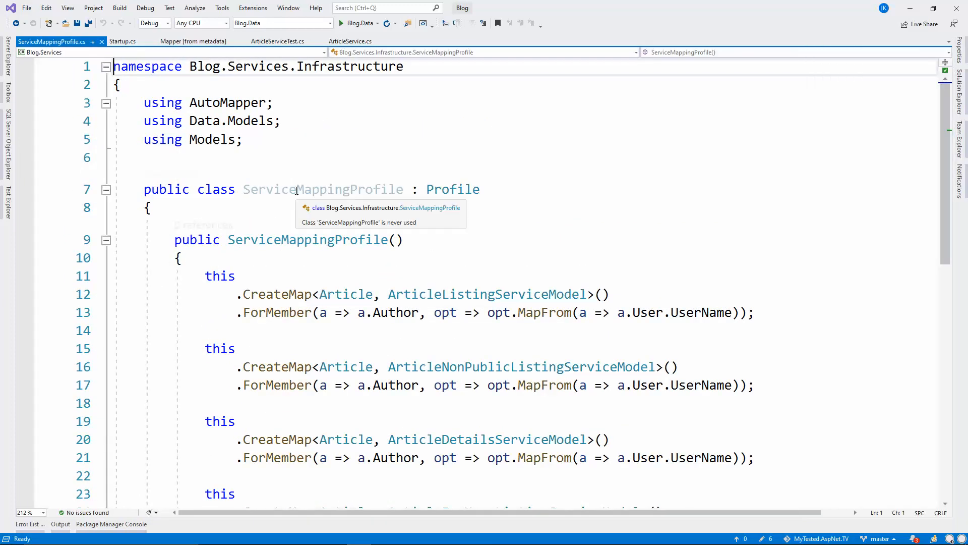
{"action": "double_click", "coordinate": [323, 189]}
{"action": "scroll", "coordinate": [422, 266], "scroll_direction": "down", "scroll_amount": 3}
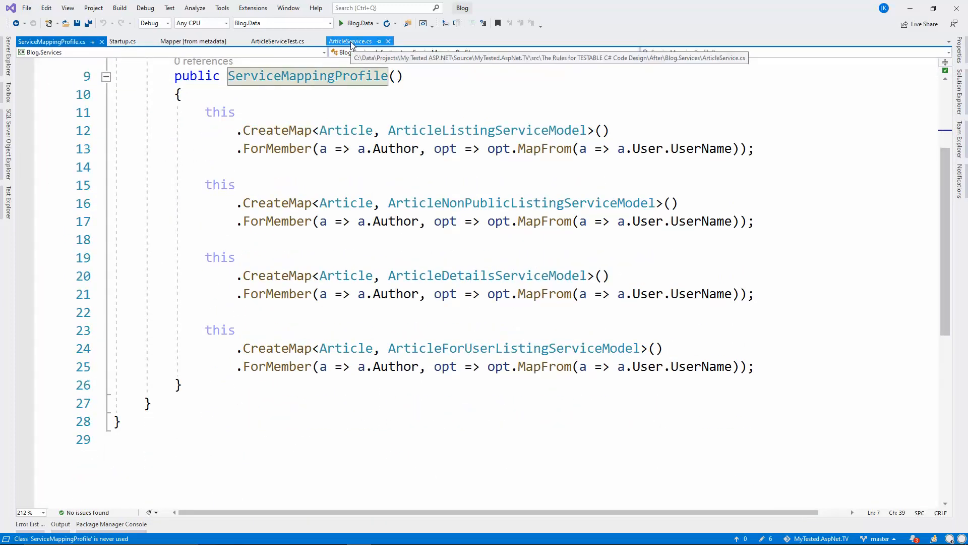
{"action": "left_click", "coordinate": [277, 41]}
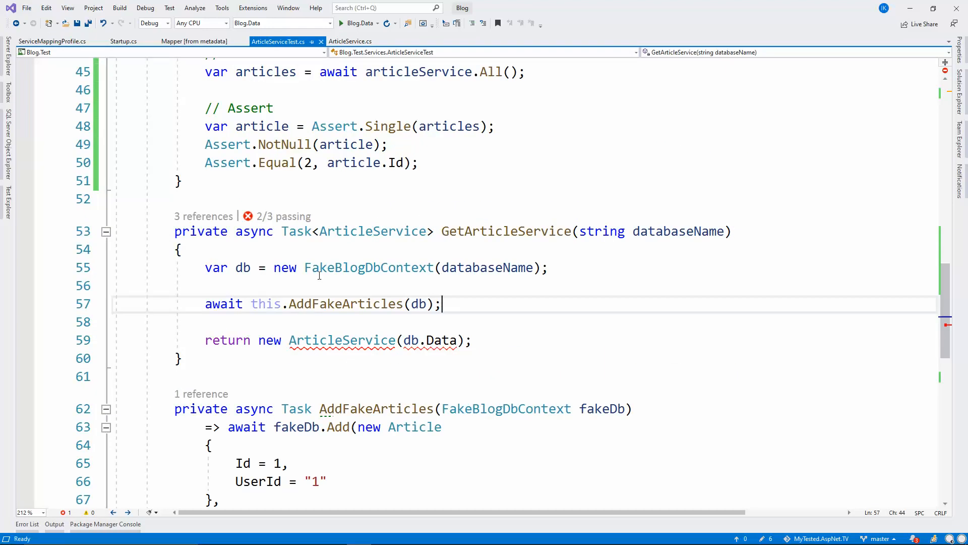
{"action": "scroll", "coordinate": [452, 252], "scroll_direction": "up", "scroll_amount": 3}
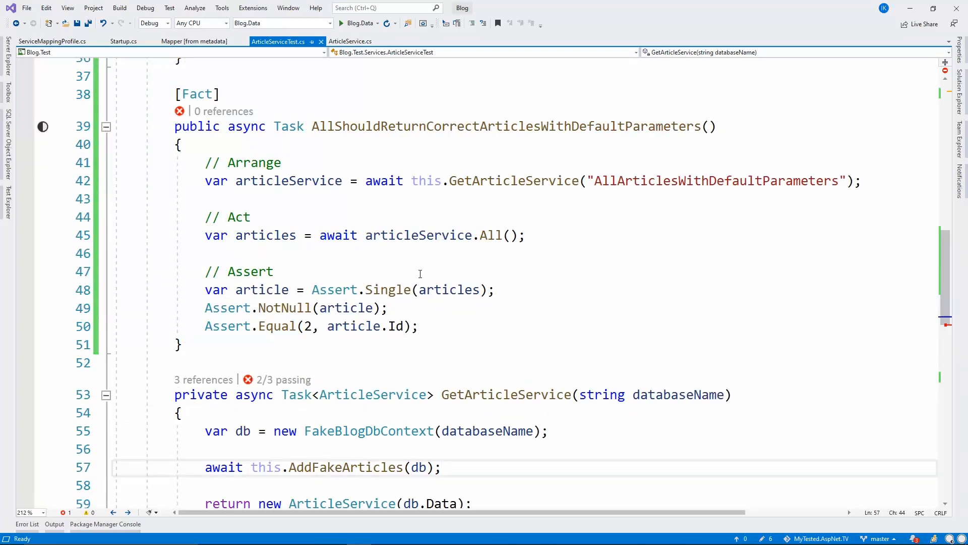
{"action": "scroll", "coordinate": [412, 289], "scroll_direction": "down", "scroll_amount": 2}
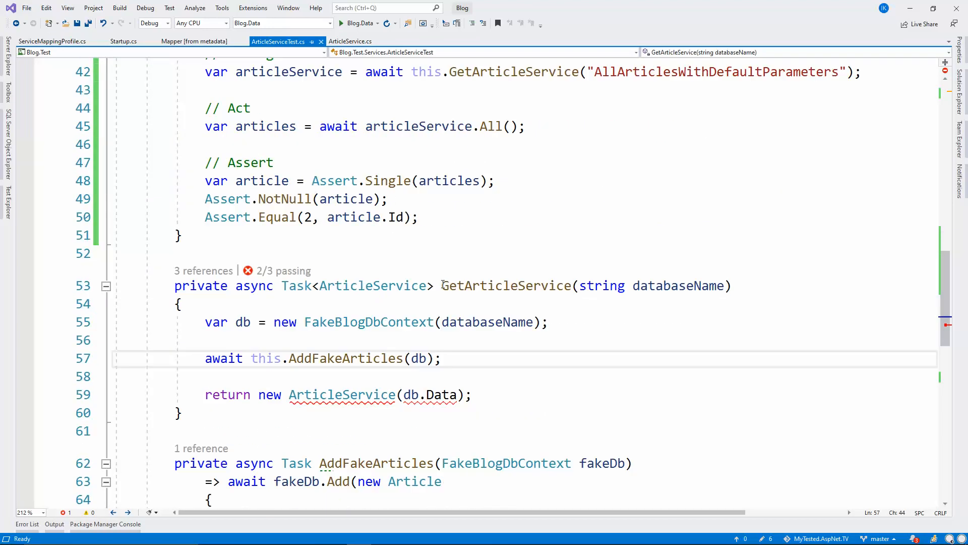
{"action": "scroll", "coordinate": [452, 291], "scroll_direction": "down", "scroll_amount": 1}
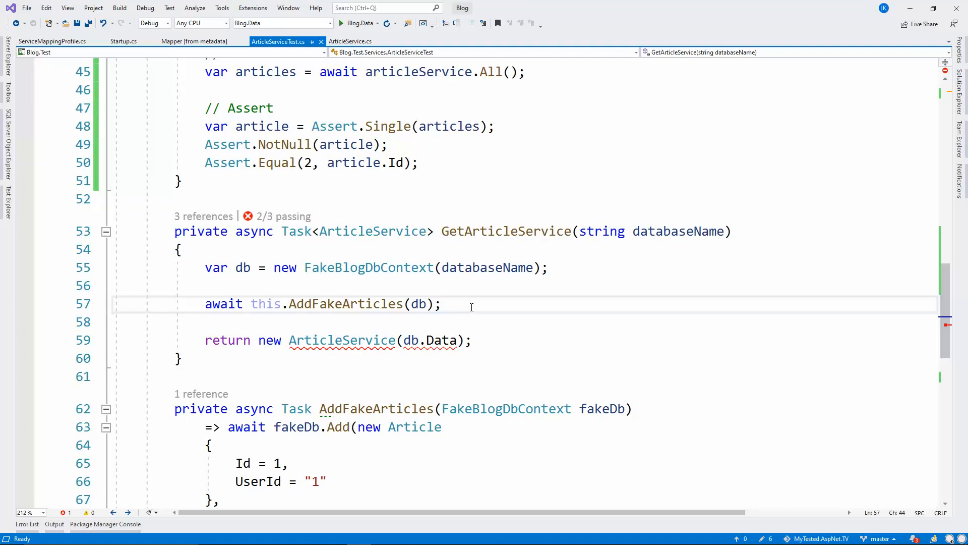
Write var mapper = new Mapper(new MapperConfiguration(config => { config.AddProfile<ServiceMappingProfile>(); })); and save.
{"action": "key", "text": "Up"}
{"action": "key", "text": "Down"}
{"action": "key", "text": "End"}
{"action": "key", "text": "Return"}
{"action": "key", "text": "Return"}
{"action": "type", "text": "var mapper = n"}
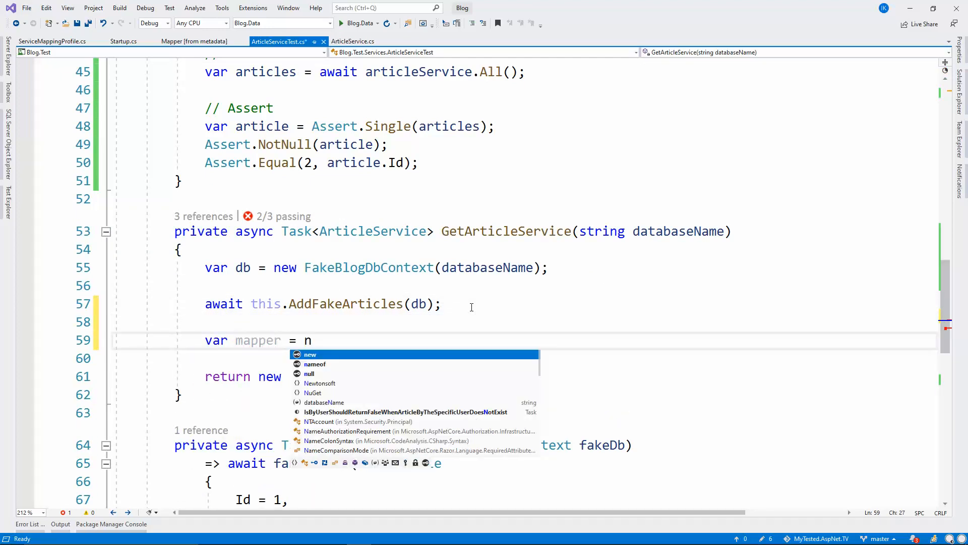
{"action": "type", "text": "ew Mapper();"}
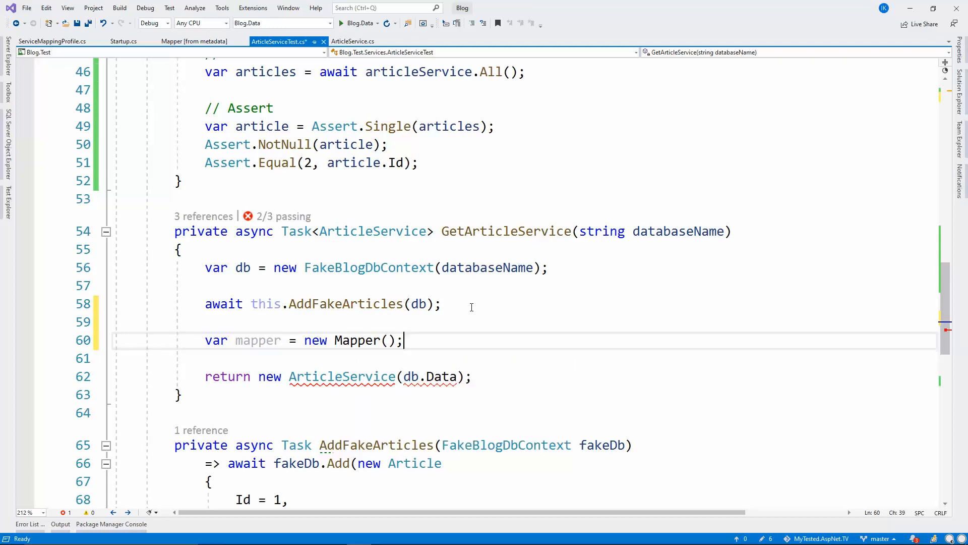
{"action": "key", "text": "Left"}
{"action": "key", "text": "Left"}
{"action": "type", "text": "new "}
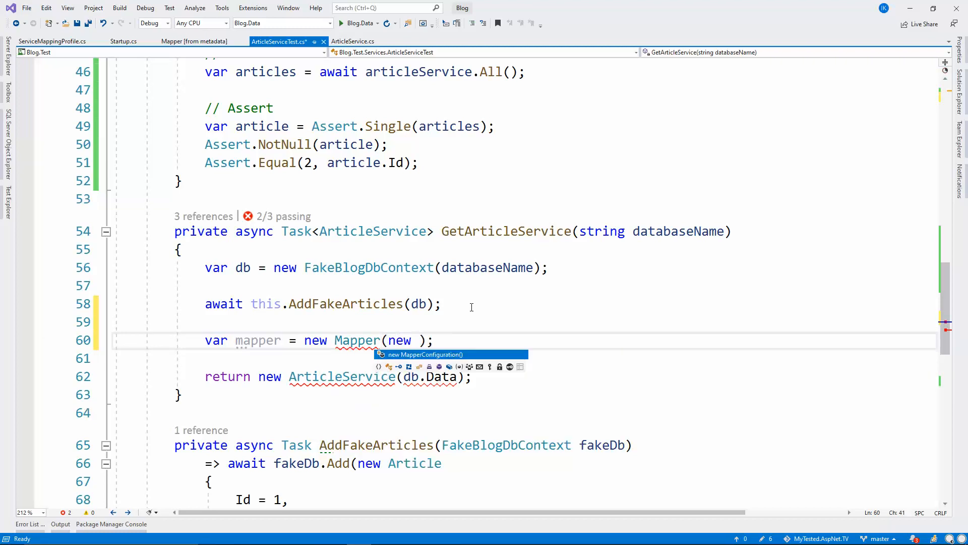
{"action": "type", "text": "Mapp"}
{"action": "key", "text": "Tab"}
{"action": "type", "text": "("}
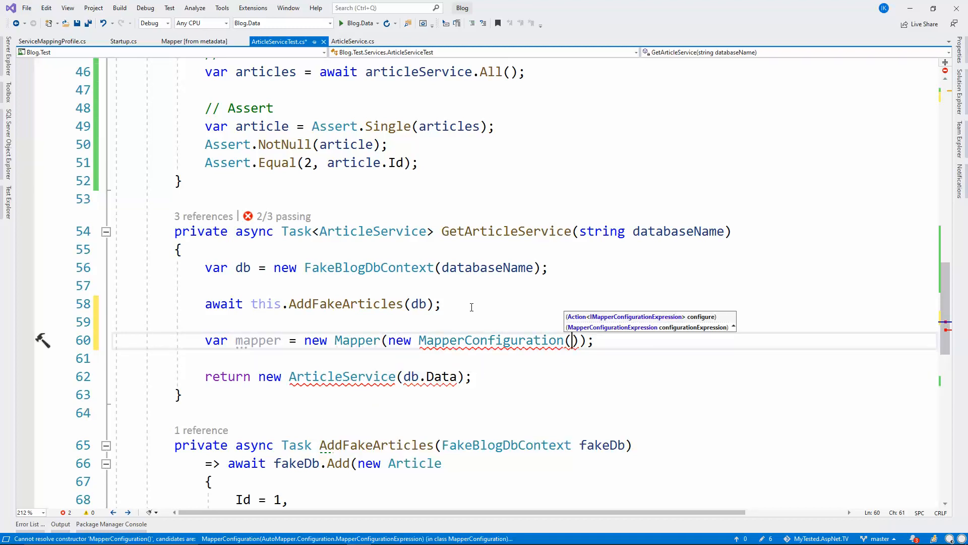
{"action": "type", "text": "config "}
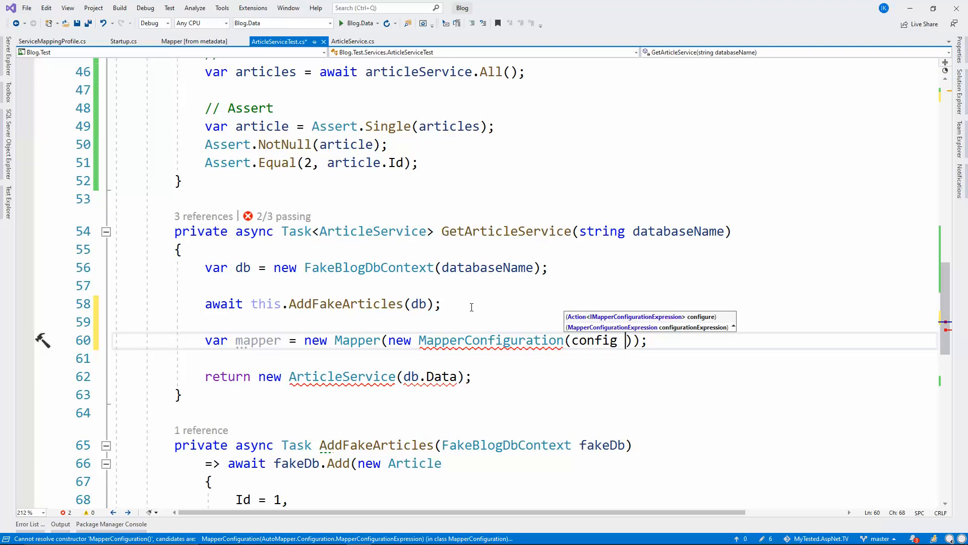
{"action": "type", "text": "=> {"}
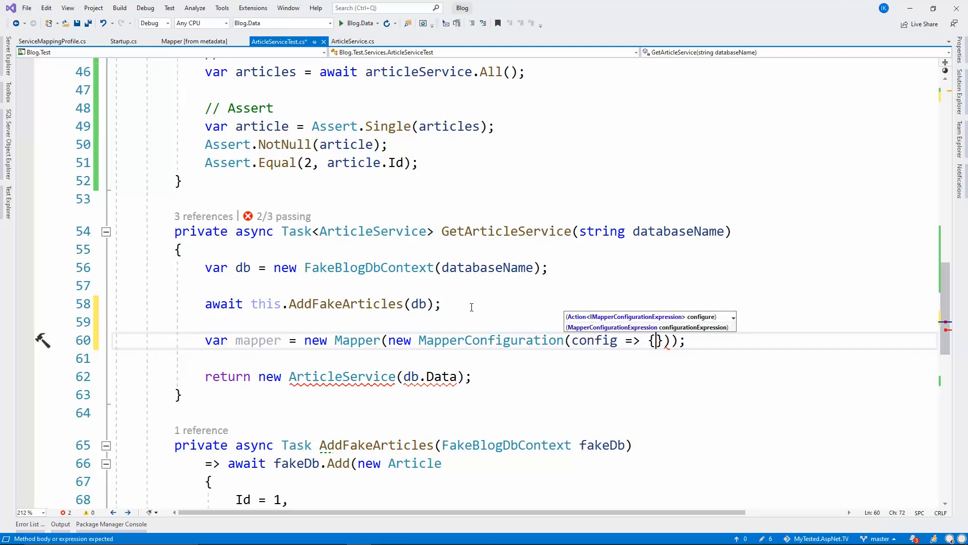
{"action": "key", "text": "Return"}
{"action": "type", "text": "config."}
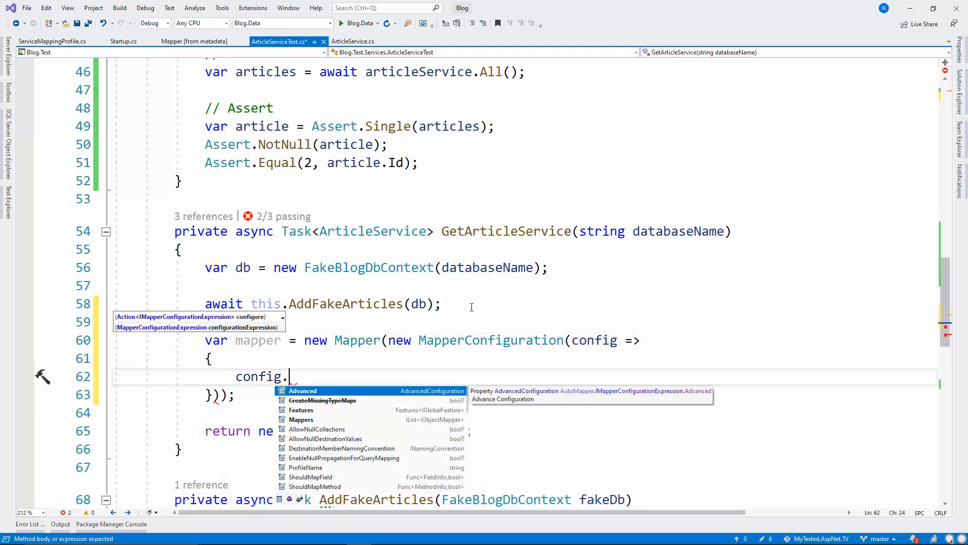
{"action": "type", "text": "add"}
{"action": "key", "text": "Escape"}
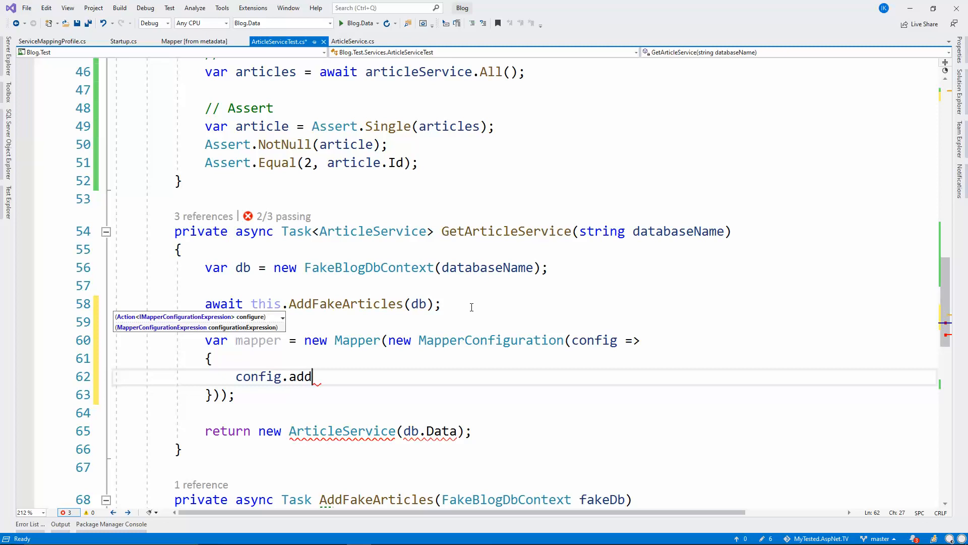
{"action": "type", "text": "Profile<Serv"}
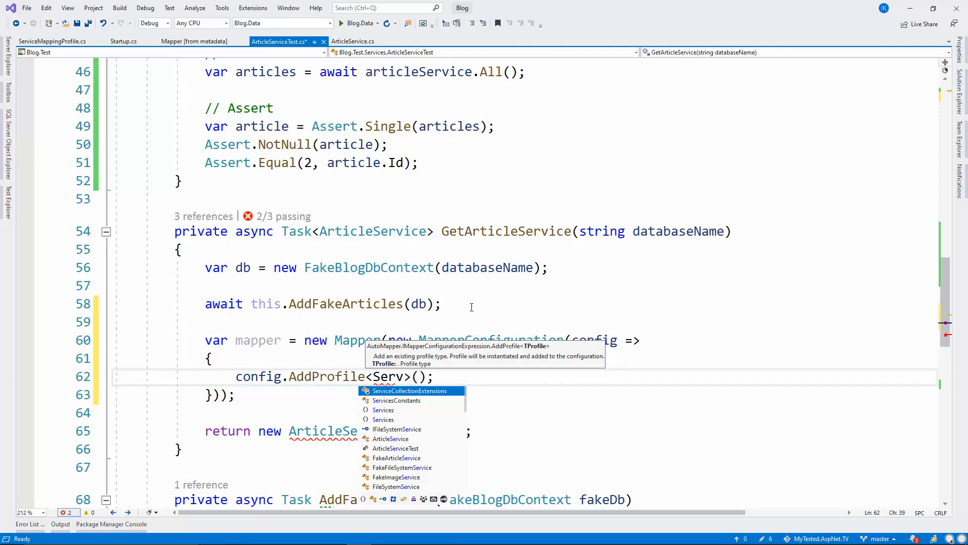
{"action": "type", "text": "iceMa"}
{"action": "key", "text": "Tab"}
{"action": "type", "text": ">("}
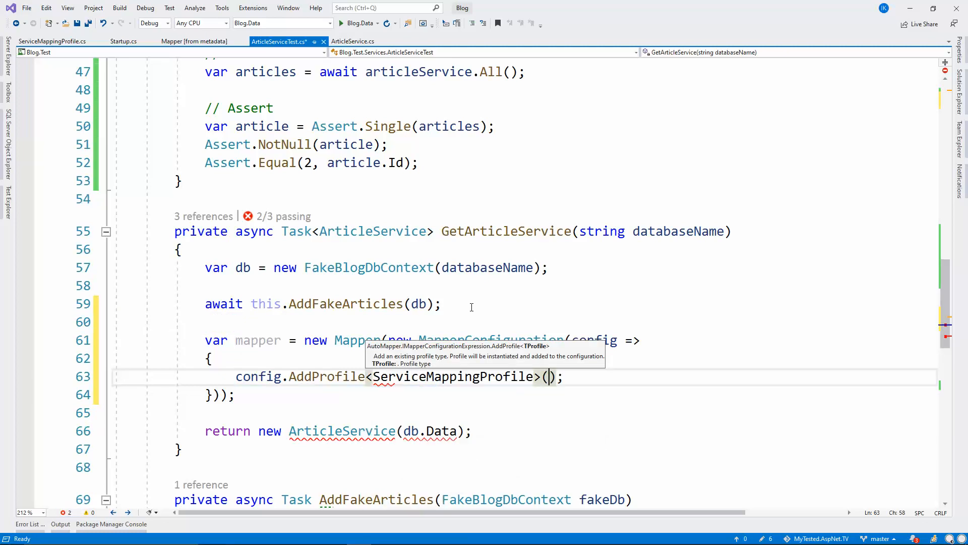
{"action": "key", "text": "End"}
{"action": "key", "text": "ctrl+s"}
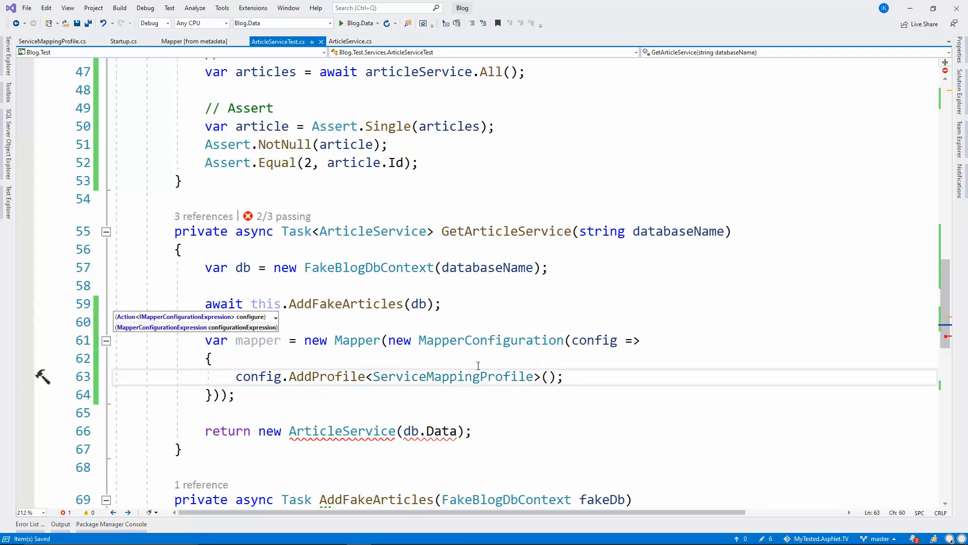
Jump to the ServiceMappingProfile definition from the helper.
{"action": "left_click", "coordinate": [471, 376]}
{"action": "key", "text": "F12"}
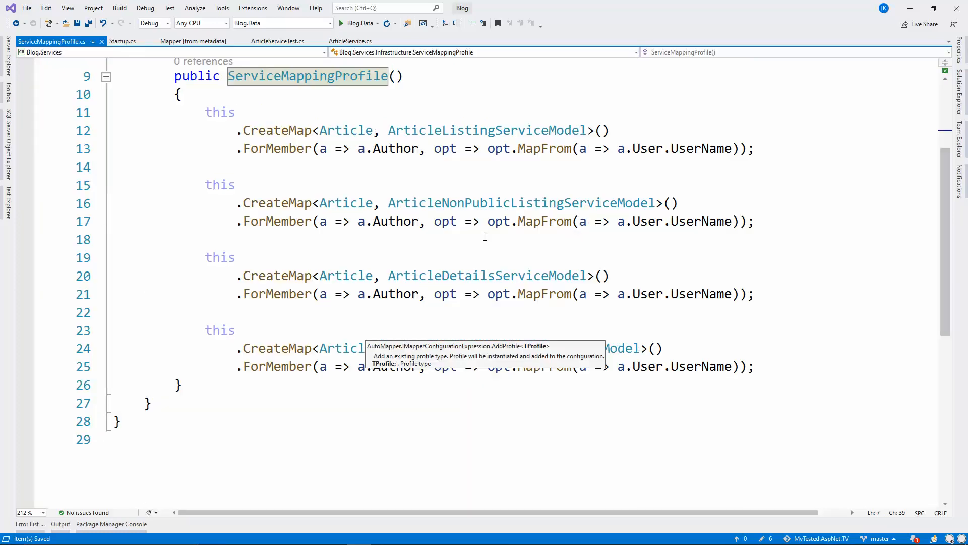
{"action": "scroll", "coordinate": [484, 237], "scroll_direction": "up", "scroll_amount": 5}
Pass mapper after db.Data into the ArticleService constructor in the helper and save.
{"action": "key", "text": "ctrl+minus"}
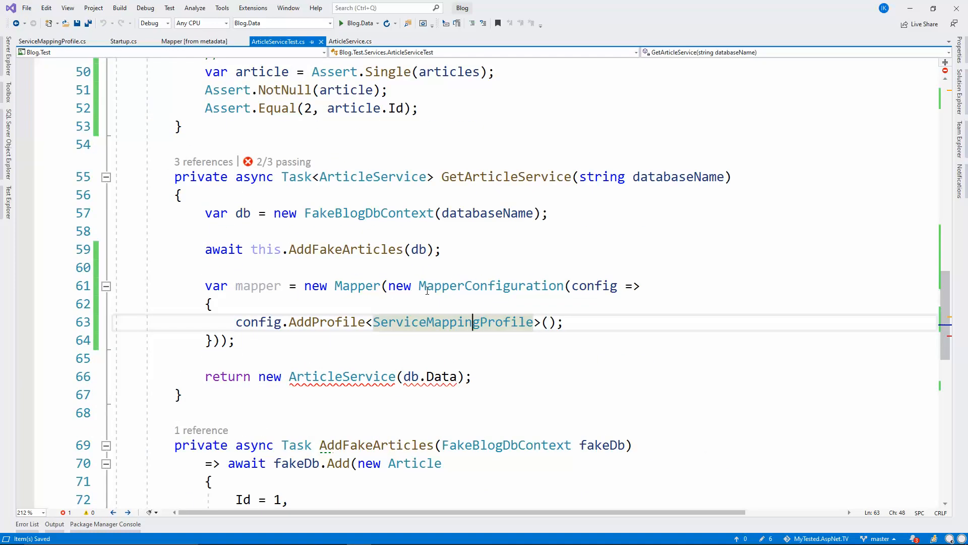
{"action": "left_click", "coordinate": [212, 303]}
{"action": "double_click", "coordinate": [257, 285]}
{"action": "left_click", "coordinate": [457, 376]}
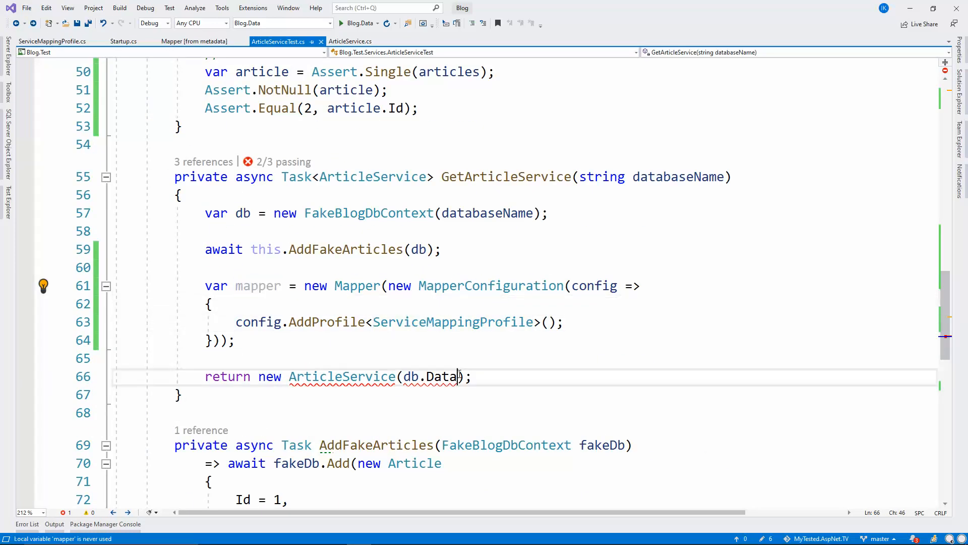
{"action": "type", "text": ", mapper"}
{"action": "left_click", "coordinate": [524, 342]}
{"action": "key", "text": "ctrl+s"}
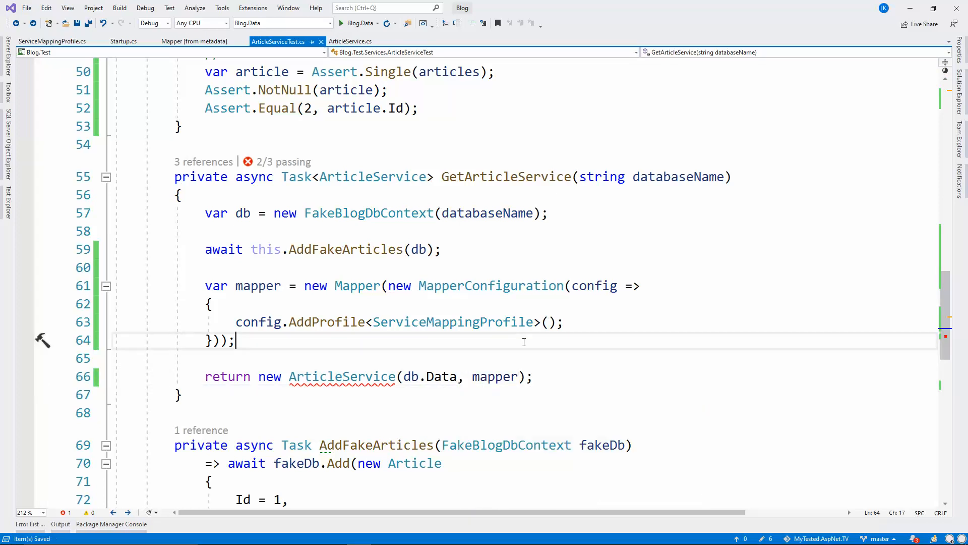
{"action": "scroll", "coordinate": [524, 341], "scroll_direction": "up", "scroll_amount": 3}
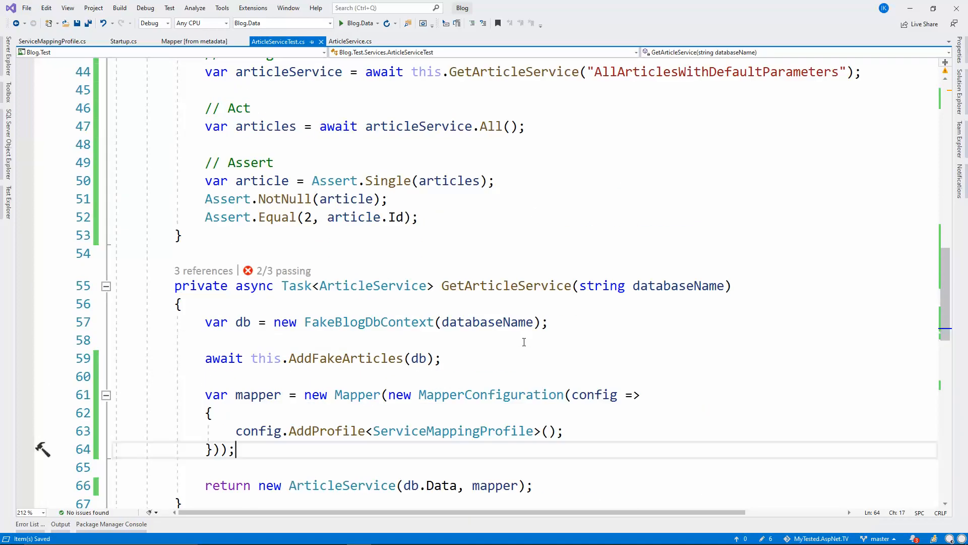
{"action": "scroll", "coordinate": [524, 342], "scroll_direction": "up", "scroll_amount": 3}
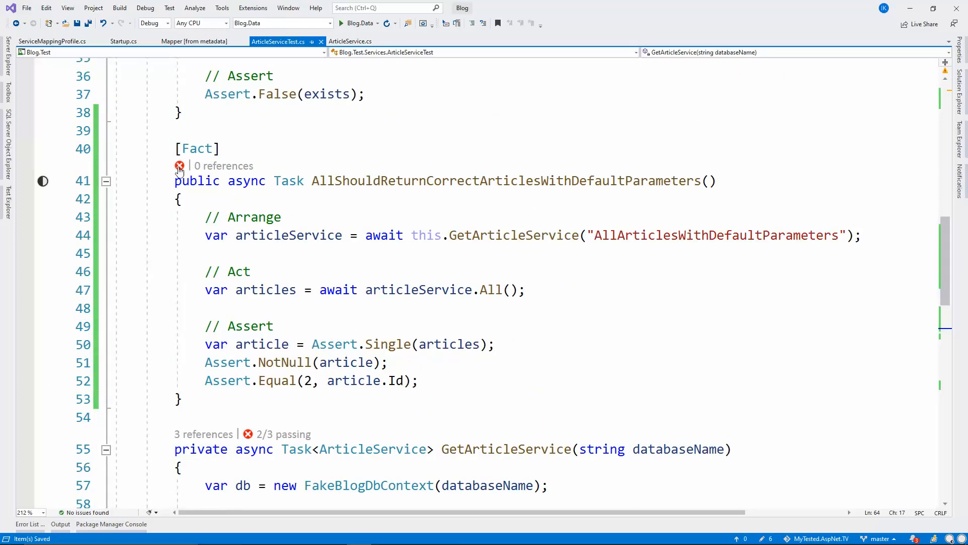
Rerun the default-parameters All test via Ctrl+R,T so it passes, then close the output pane.
{"action": "left_click", "coordinate": [180, 166]}
{"action": "key", "text": "ctrl+r"}
{"action": "key", "text": "t"}
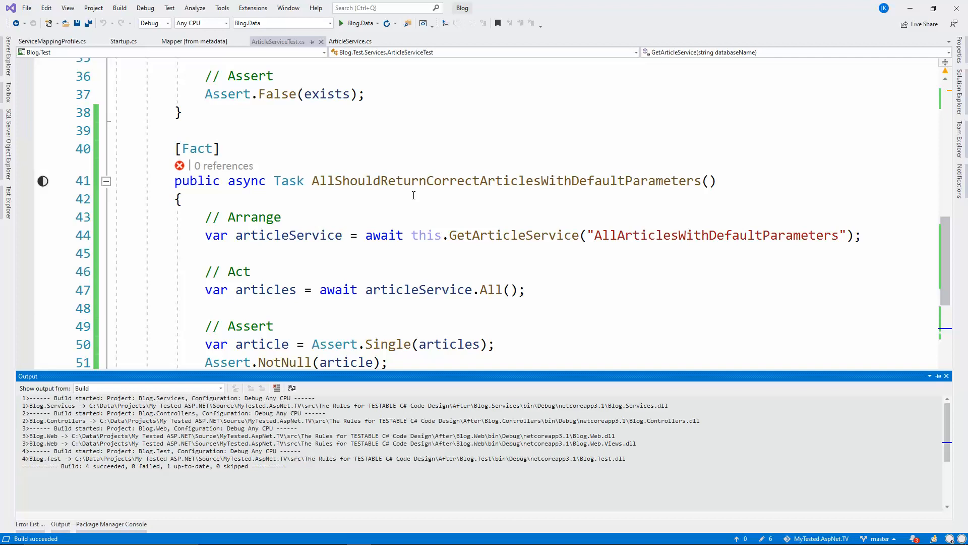
{"action": "left_click", "coordinate": [291, 198]}
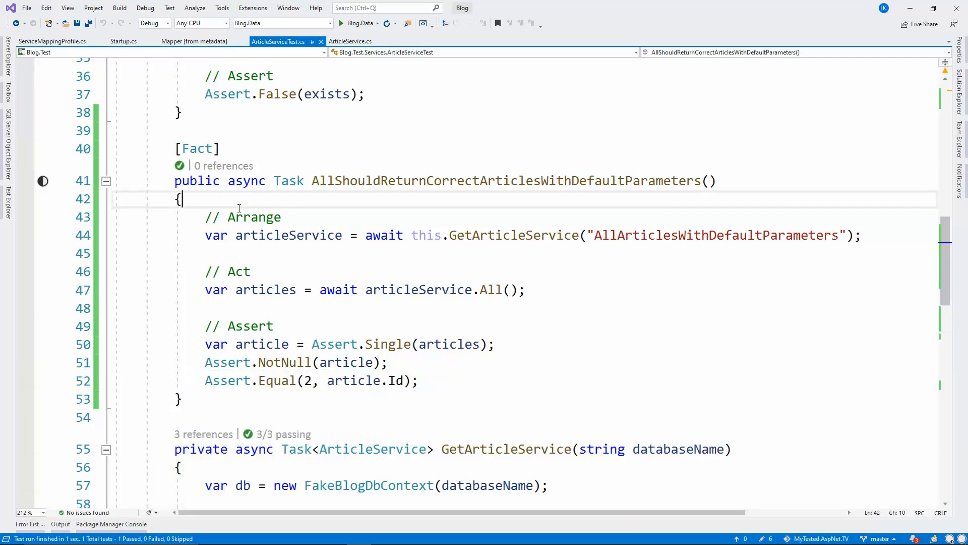
{"action": "scroll", "coordinate": [454, 287], "scroll_direction": "down", "scroll_amount": 6}
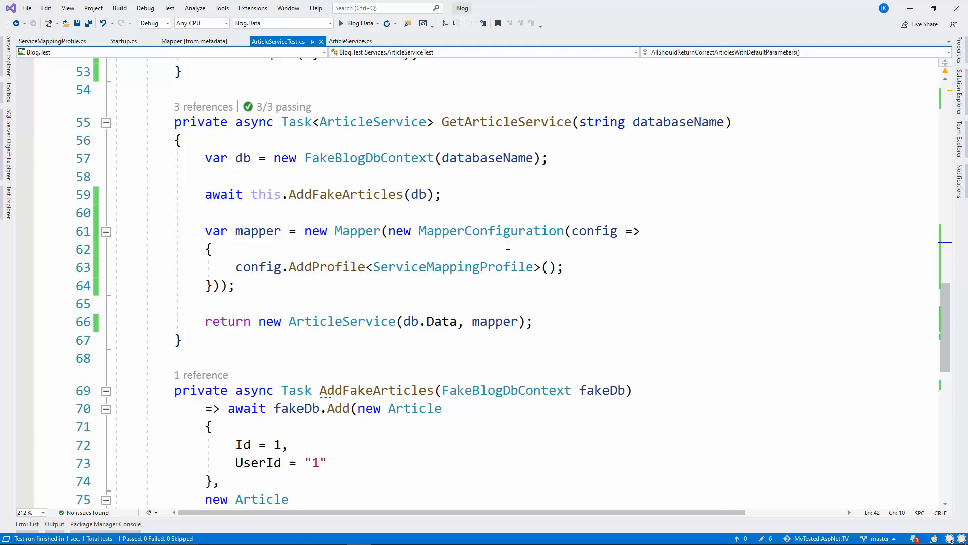
{"action": "left_click", "coordinate": [350, 41]}
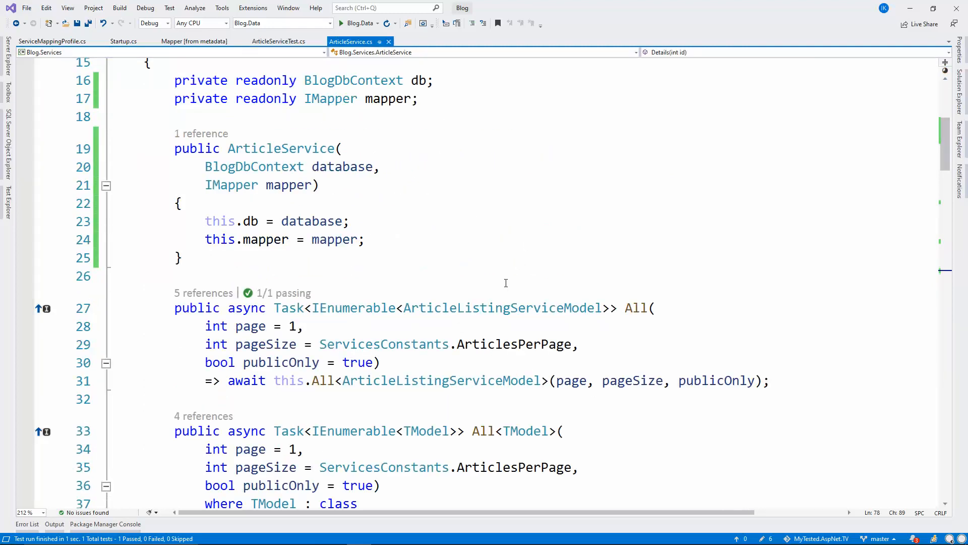
{"action": "scroll", "coordinate": [474, 240], "scroll_direction": "down", "scroll_amount": 5}
{"action": "scroll", "coordinate": [475, 241], "scroll_direction": "down", "scroll_amount": 5}
{"action": "double_click", "coordinate": [440, 196]}
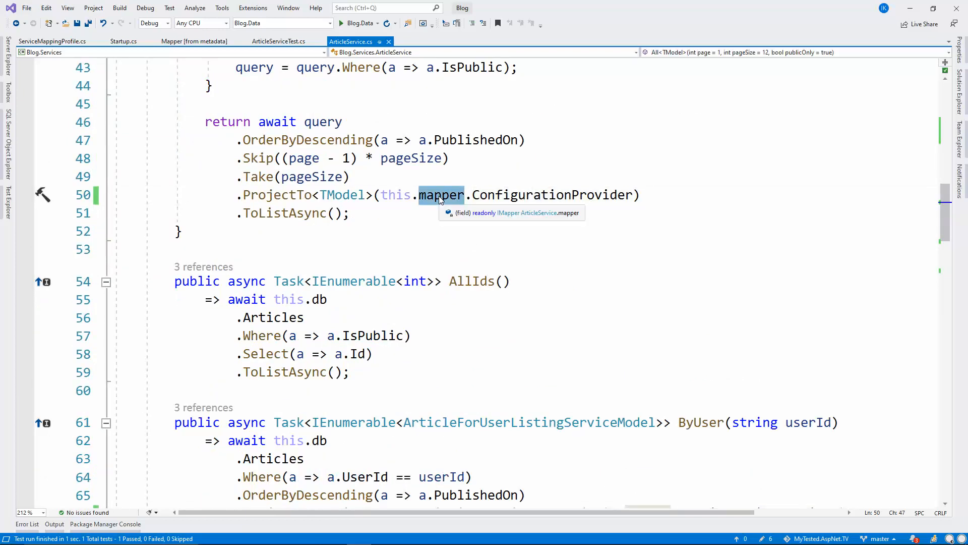
{"action": "scroll", "coordinate": [455, 197], "scroll_direction": "up", "scroll_amount": 2}
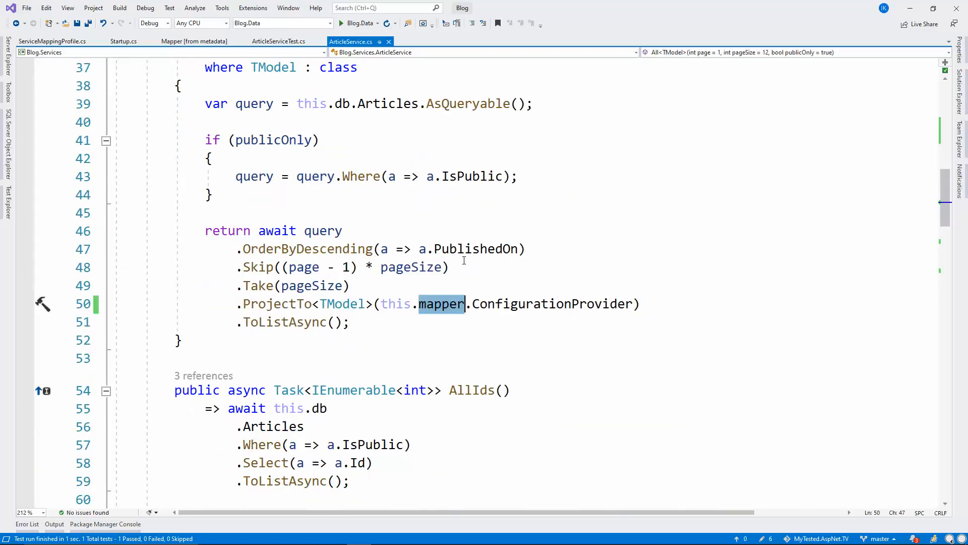
{"action": "scroll", "coordinate": [462, 261], "scroll_direction": "up", "scroll_amount": 5}
{"action": "scroll", "coordinate": [432, 261], "scroll_direction": "up", "scroll_amount": 4}
{"action": "scroll", "coordinate": [403, 265], "scroll_direction": "up", "scroll_amount": 2}
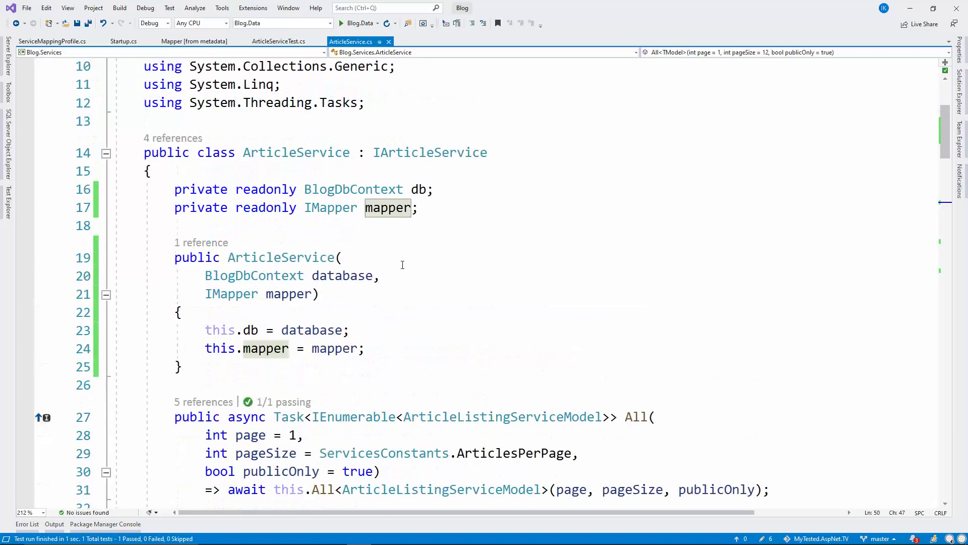
{"action": "left_click", "coordinate": [236, 294]}
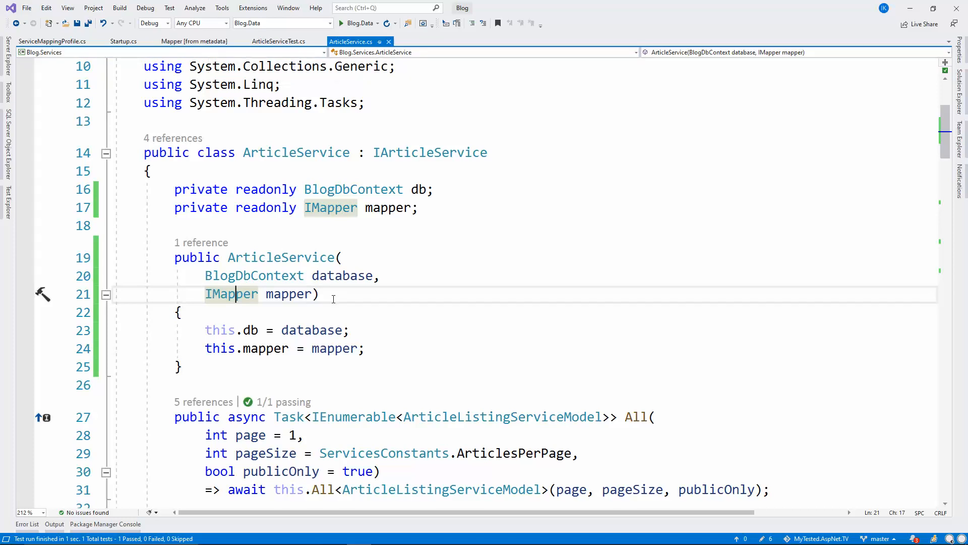
{"action": "left_click_drag", "start_coordinate": [320, 294], "coordinate": [213, 294]}
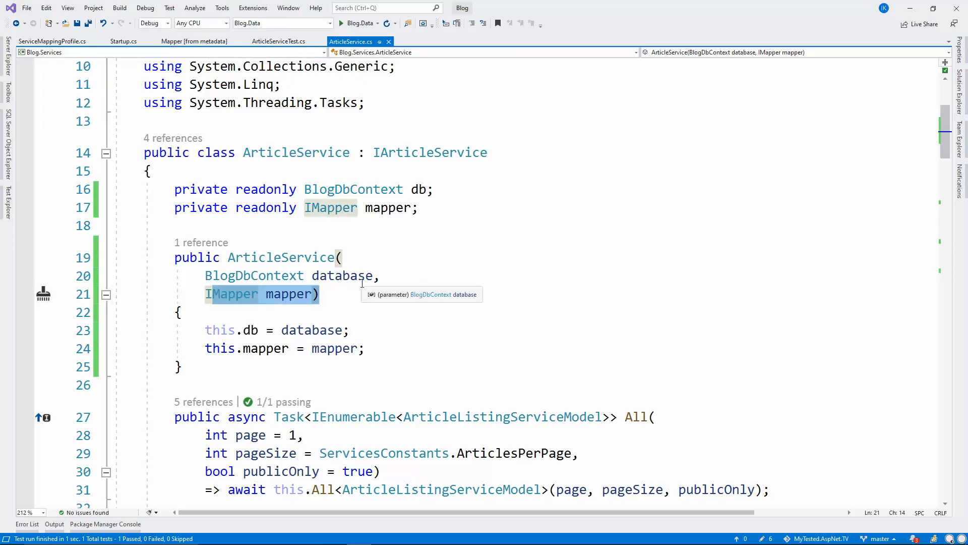
{"action": "left_click", "coordinate": [326, 294]}
{"action": "left_click", "coordinate": [280, 41]}
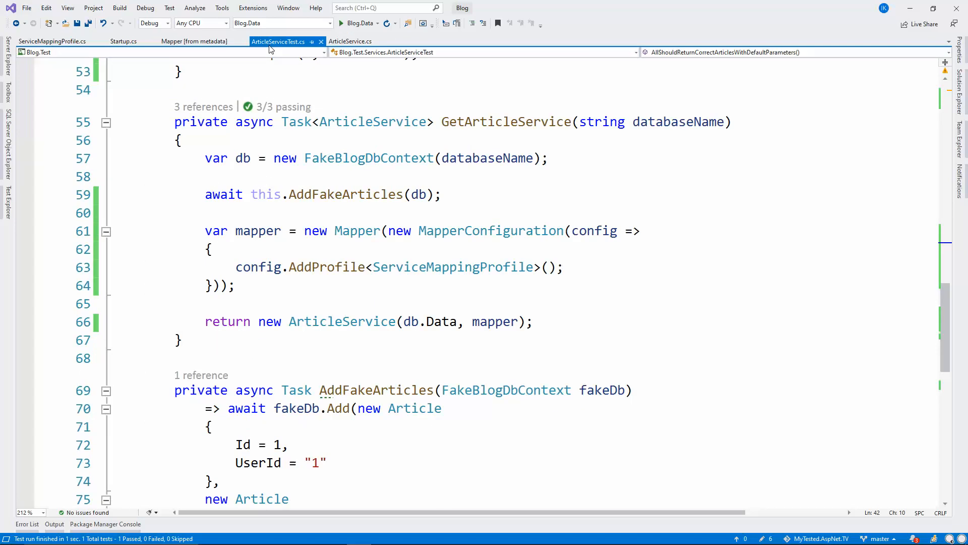
{"action": "left_click_drag", "start_coordinate": [237, 286], "coordinate": [212, 231]}
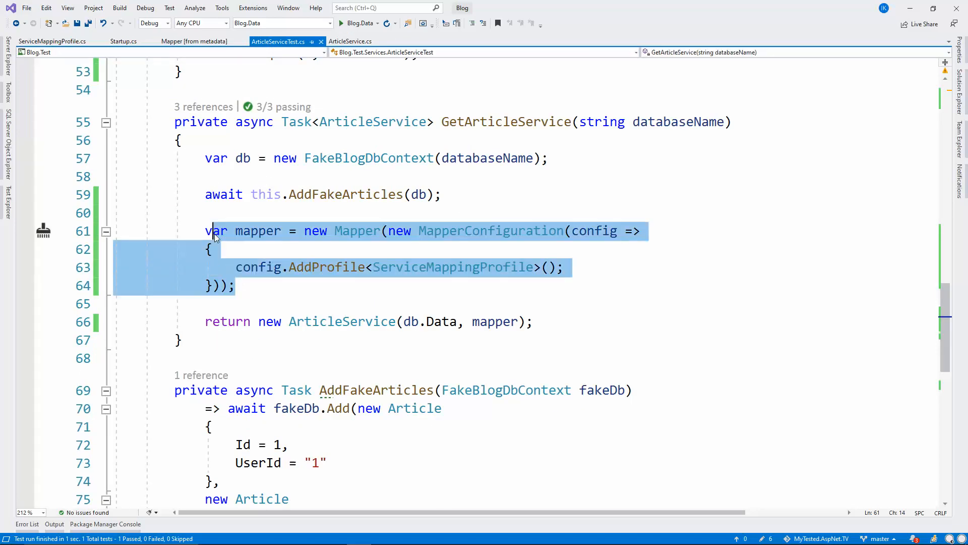
{"action": "left_click", "coordinate": [212, 231]}
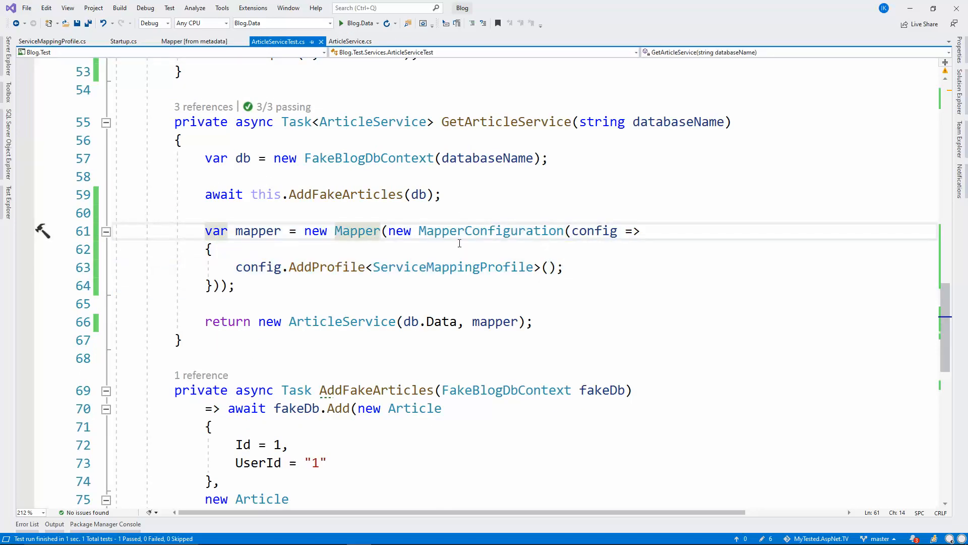
{"action": "left_click_drag", "start_coordinate": [563, 268], "coordinate": [236, 267]}
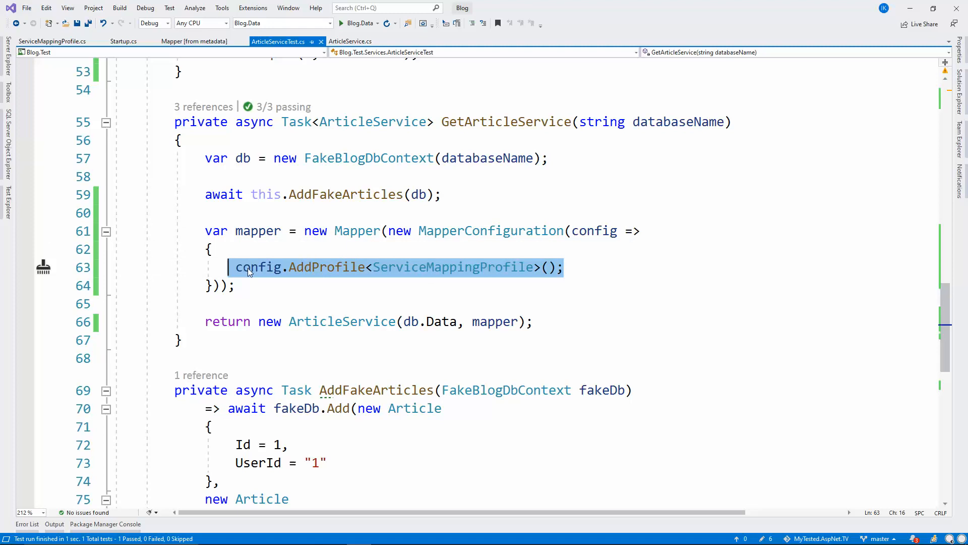
{"action": "left_click", "coordinate": [352, 231]}
{"action": "double_click", "coordinate": [452, 267]}
{"action": "left_click", "coordinate": [534, 267]}
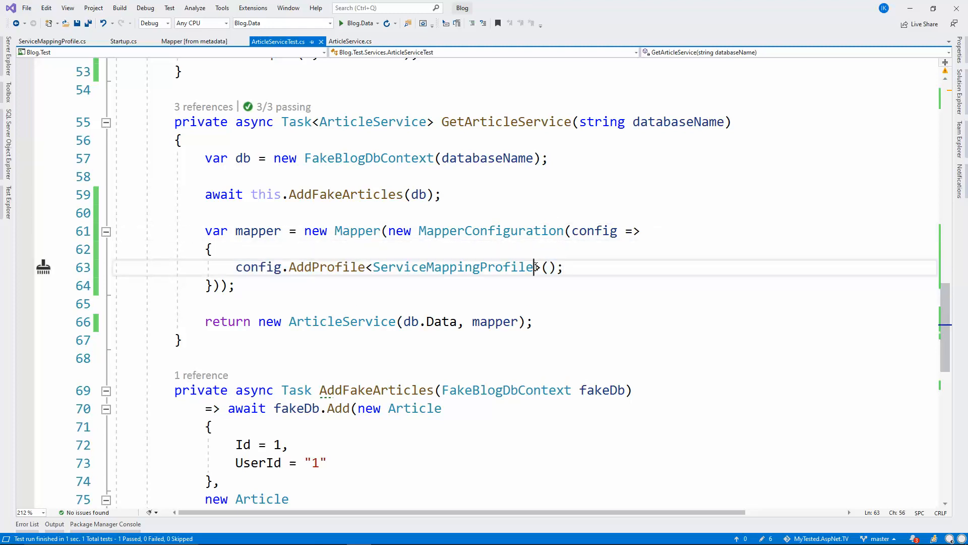
{"action": "scroll", "coordinate": [506, 287], "scroll_direction": "up", "scroll_amount": 4}
{"action": "scroll", "coordinate": [506, 288], "scroll_direction": "up", "scroll_amount": 1}
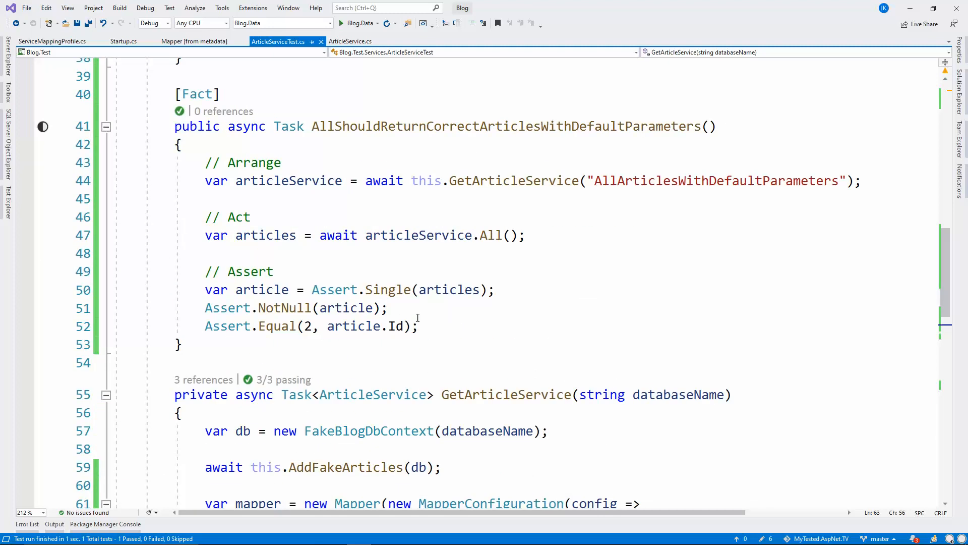
{"action": "mouse_move", "coordinate": [420, 322]}
{"action": "left_mouse_down"}
{"action": "mouse_move", "coordinate": [406, 325]}
{"action": "mouse_move", "coordinate": [176, 127]}
{"action": "mouse_move", "coordinate": [381, 264]}
{"action": "mouse_move", "coordinate": [439, 336]}
{"action": "left_mouse_up"}
{"action": "left_click", "coordinate": [176, 126]}
Run all tests from Test Explorer with all 10 passing, then dismiss the results.
{"action": "left_click", "coordinate": [439, 337]}
{"action": "left_click", "coordinate": [7, 152]}
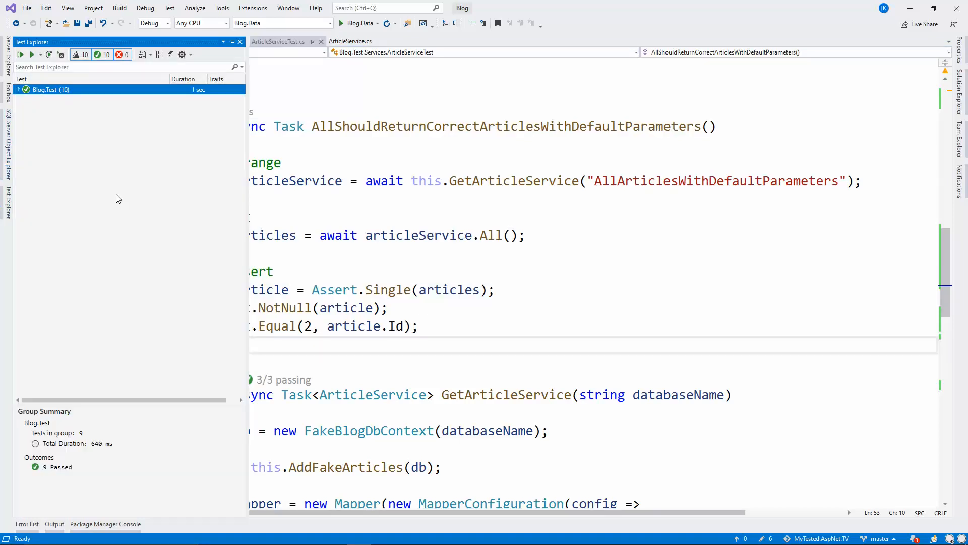
{"action": "key", "text": "ctrl+r"}
{"action": "key", "text": "a"}
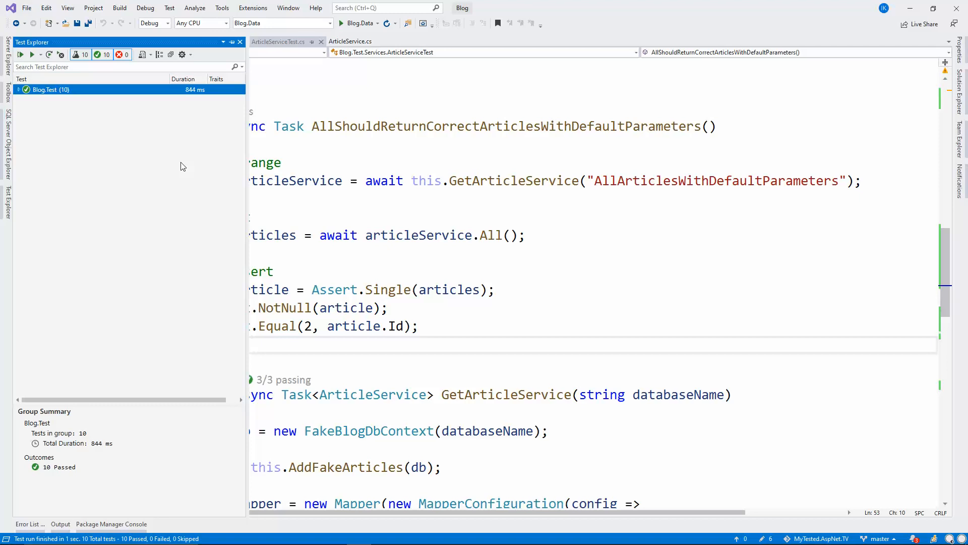
{"action": "left_click", "coordinate": [492, 199]}
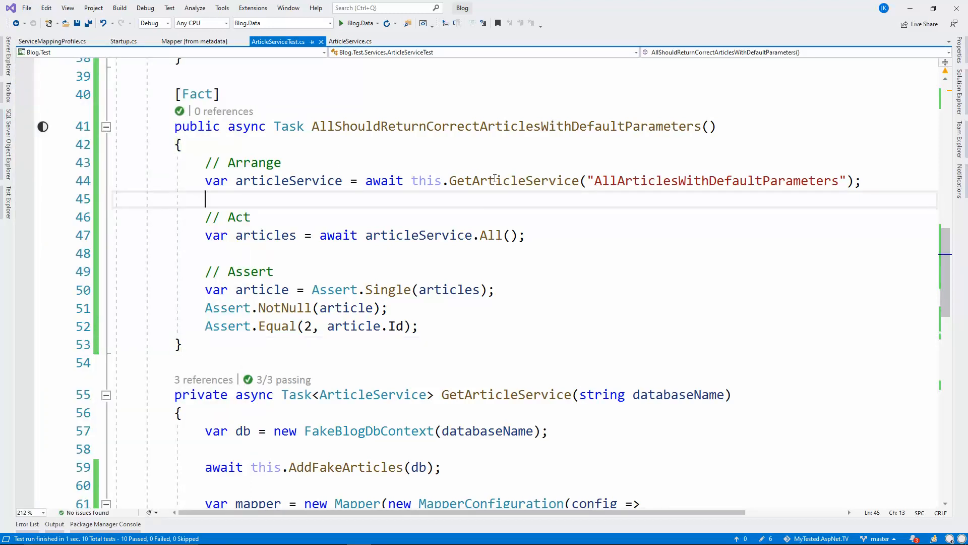
Review ArticleService's constructor taking the injected IMapper, then switch to the browser.
{"action": "left_click", "coordinate": [352, 42]}
{"action": "scroll", "coordinate": [454, 263], "scroll_direction": "down", "scroll_amount": 4}
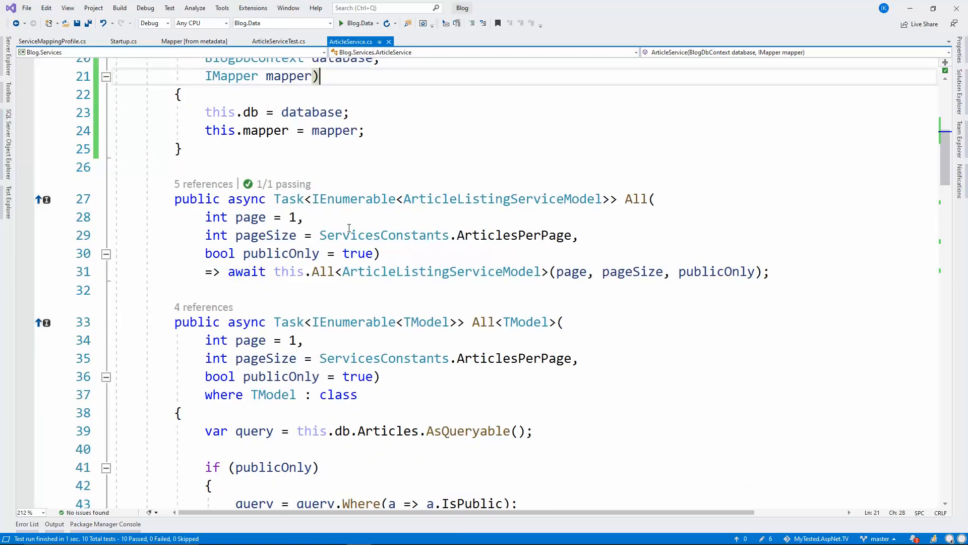
{"action": "scroll", "coordinate": [455, 264], "scroll_direction": "up", "scroll_amount": 2}
{"action": "left_click_drag", "start_coordinate": [174, 148], "coordinate": [365, 240]}
{"action": "left_click", "coordinate": [466, 261]}
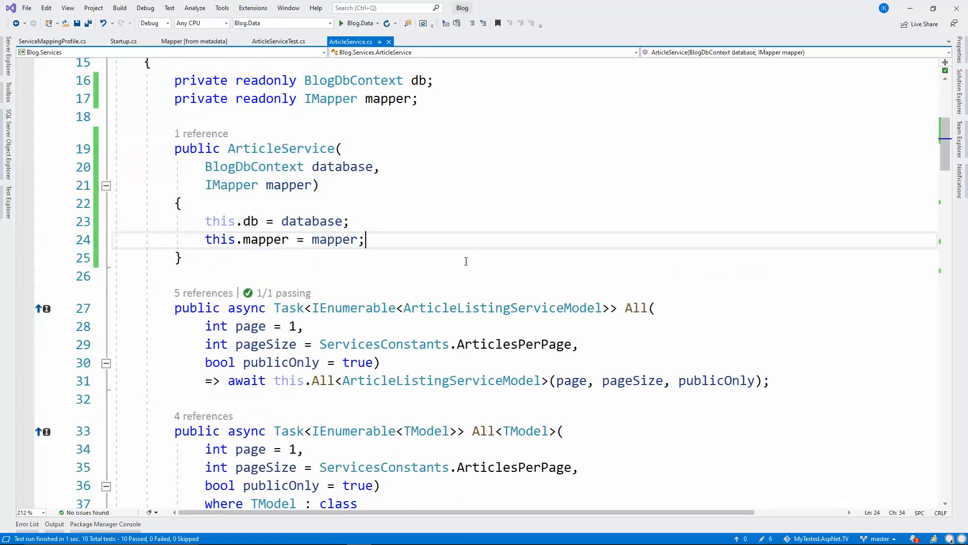
{"action": "key", "text": "alt+Tab"}
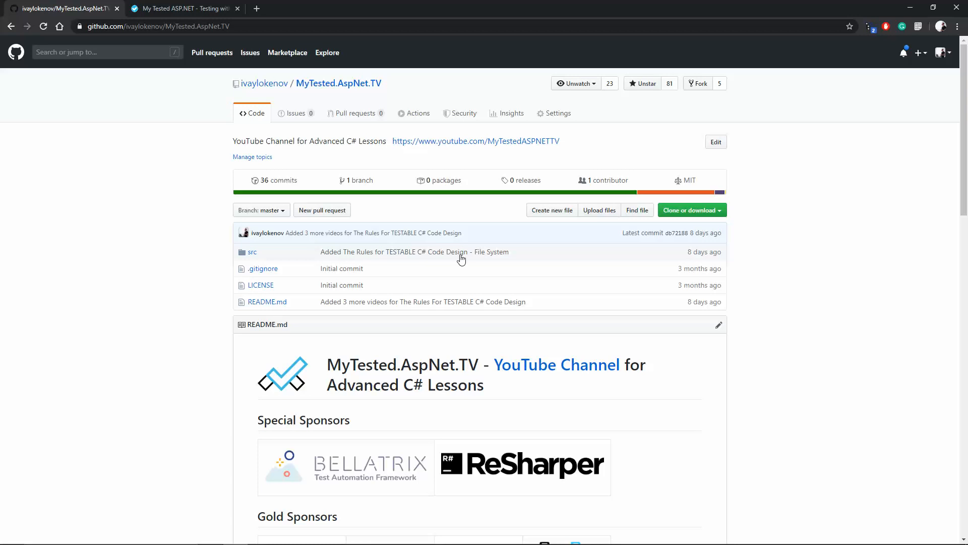
Open the owner's GitHub profile and its pinned MyTested.AspNetCore.Mvc repository.
{"action": "left_click", "coordinate": [554, 113]}
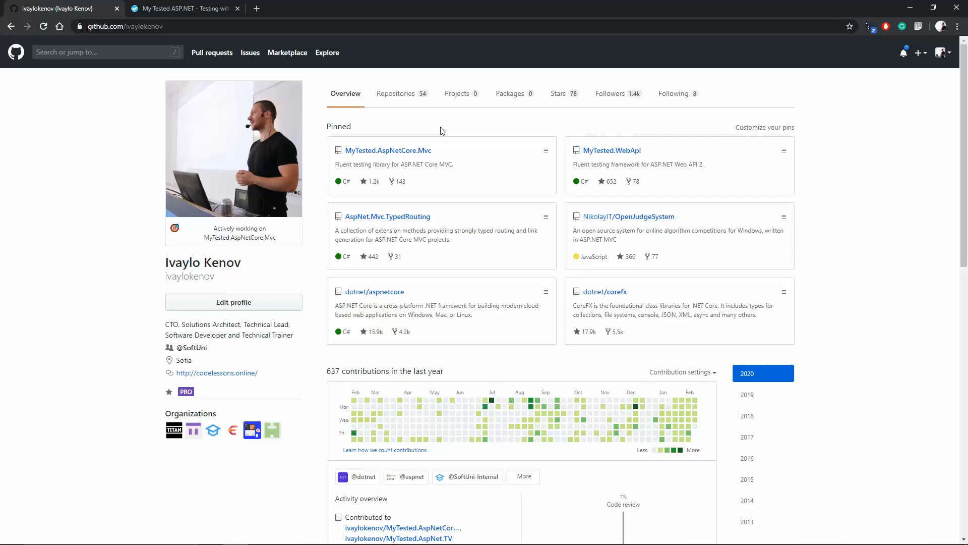
{"action": "left_click", "coordinate": [431, 148]}
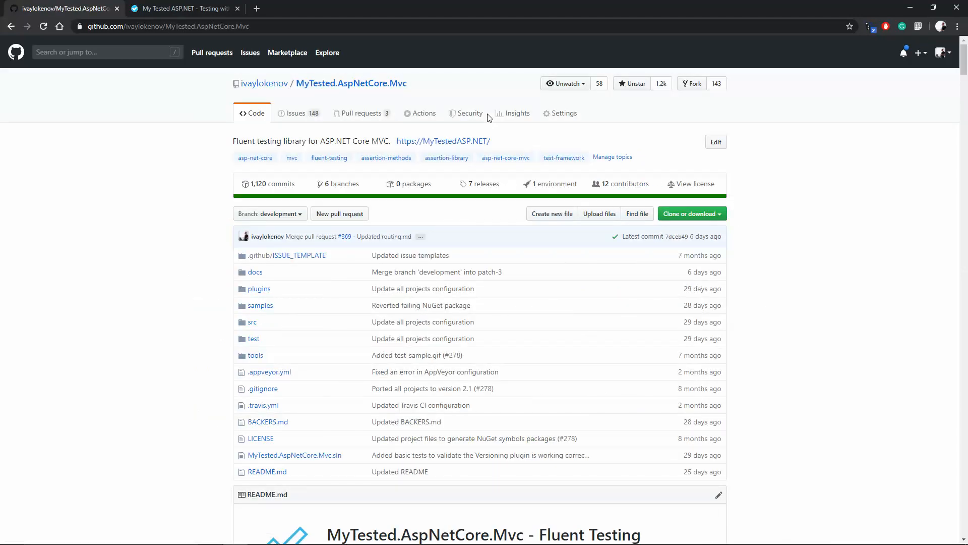
{"action": "scroll", "coordinate": [801, 255], "scroll_direction": "down", "scroll_amount": 3}
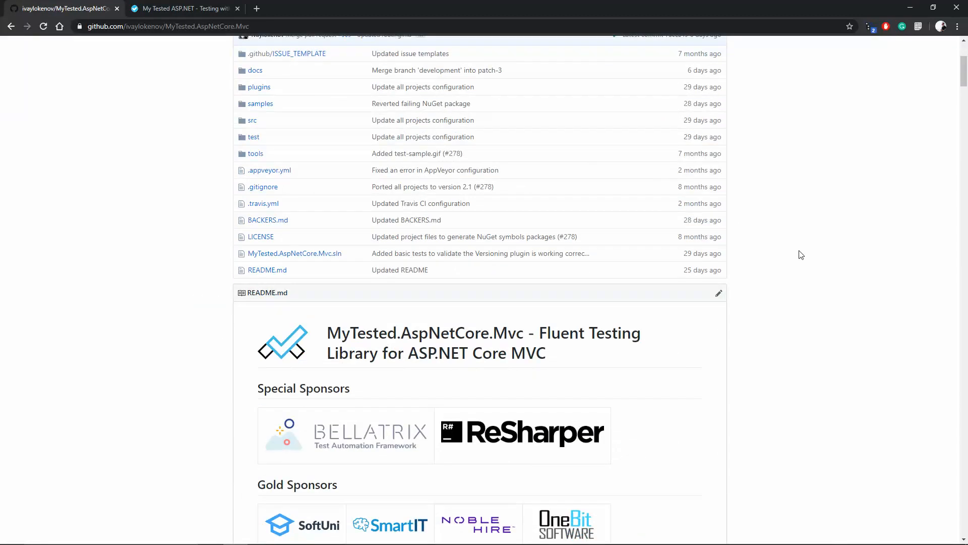
{"action": "scroll", "coordinate": [801, 255], "scroll_direction": "down", "scroll_amount": 4}
{"action": "scroll", "coordinate": [801, 254], "scroll_direction": "down", "scroll_amount": 4}
{"action": "scroll", "coordinate": [800, 255], "scroll_direction": "down", "scroll_amount": 3}
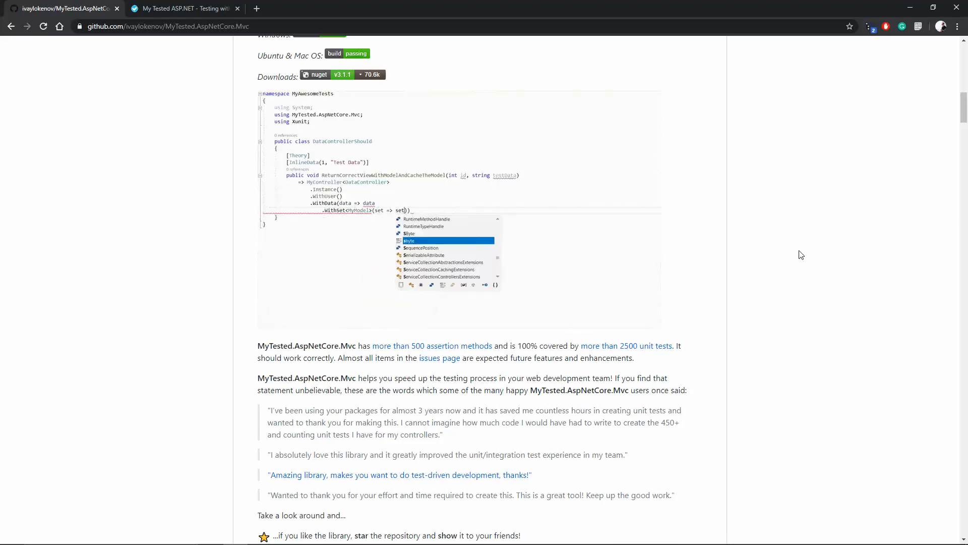
{"action": "scroll", "coordinate": [801, 255], "scroll_direction": "down", "scroll_amount": 5}
{"action": "scroll", "coordinate": [801, 255], "scroll_direction": "down", "scroll_amount": 3}
{"action": "scroll", "coordinate": [801, 255], "scroll_direction": "down", "scroll_amount": 3}
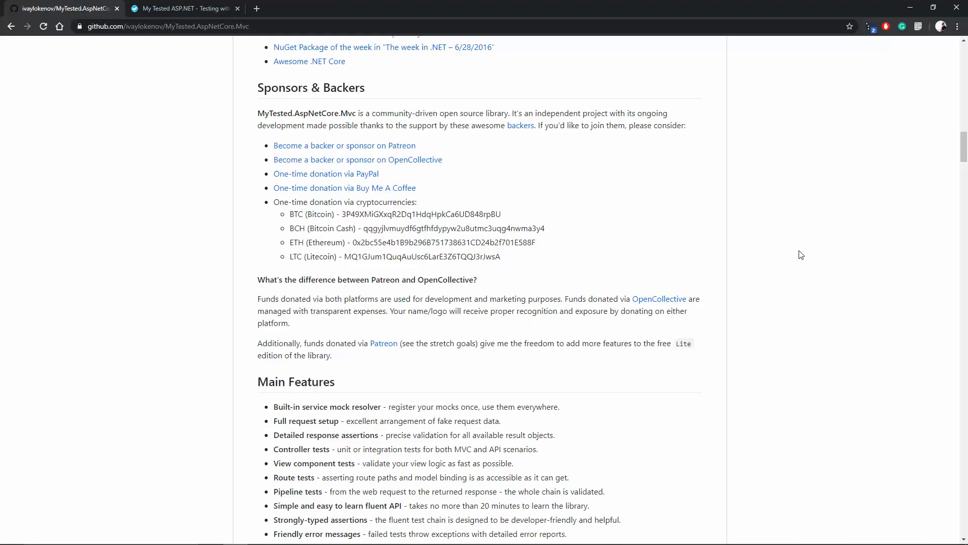
{"action": "scroll", "coordinate": [801, 255], "scroll_direction": "down", "scroll_amount": 3}
{"action": "scroll", "coordinate": [801, 255], "scroll_direction": "down", "scroll_amount": 5}
{"action": "scroll", "coordinate": [801, 255], "scroll_direction": "down", "scroll_amount": 2}
{"action": "scroll", "coordinate": [801, 255], "scroll_direction": "down", "scroll_amount": 1}
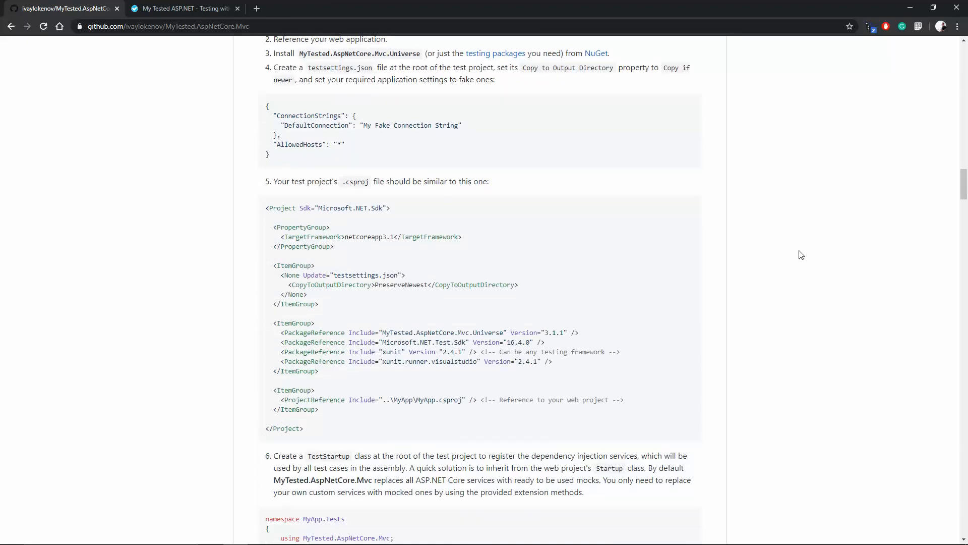
{"action": "scroll", "coordinate": [801, 255], "scroll_direction": "down", "scroll_amount": 4}
{"action": "scroll", "coordinate": [801, 255], "scroll_direction": "down", "scroll_amount": 2}
{"action": "scroll", "coordinate": [801, 255], "scroll_direction": "up", "scroll_amount": 4}
{"action": "scroll", "coordinate": [802, 254], "scroll_direction": "up", "scroll_amount": 6}
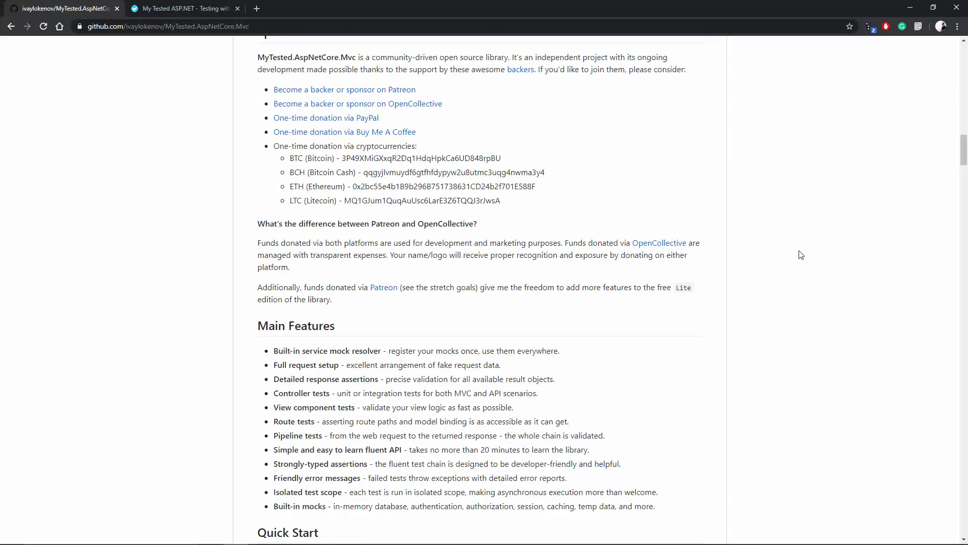
{"action": "scroll", "coordinate": [801, 256], "scroll_direction": "up", "scroll_amount": 4}
{"action": "scroll", "coordinate": [801, 255], "scroll_direction": "up", "scroll_amount": 6}
{"action": "scroll", "coordinate": [801, 256], "scroll_direction": "up", "scroll_amount": 3}
{"action": "scroll", "coordinate": [801, 255], "scroll_direction": "up", "scroll_amount": 4}
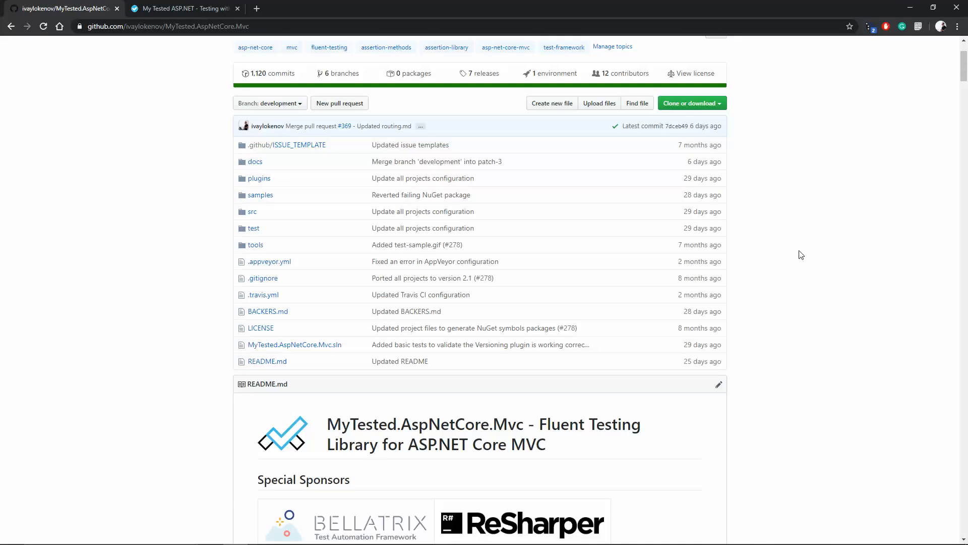
{"action": "scroll", "coordinate": [801, 255], "scroll_direction": "up", "scroll_amount": 3}
{"action": "scroll", "coordinate": [801, 255], "scroll_direction": "down", "scroll_amount": 5}
{"action": "scroll", "coordinate": [801, 255], "scroll_direction": "down", "scroll_amount": 4}
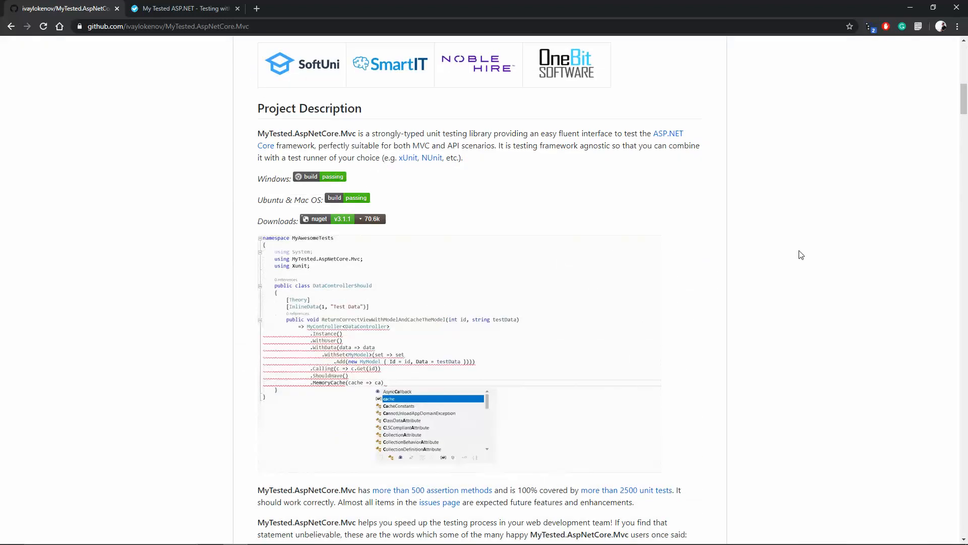
{"action": "scroll", "coordinate": [801, 255], "scroll_direction": "down", "scroll_amount": 4}
{"action": "scroll", "coordinate": [802, 255], "scroll_direction": "down", "scroll_amount": 3}
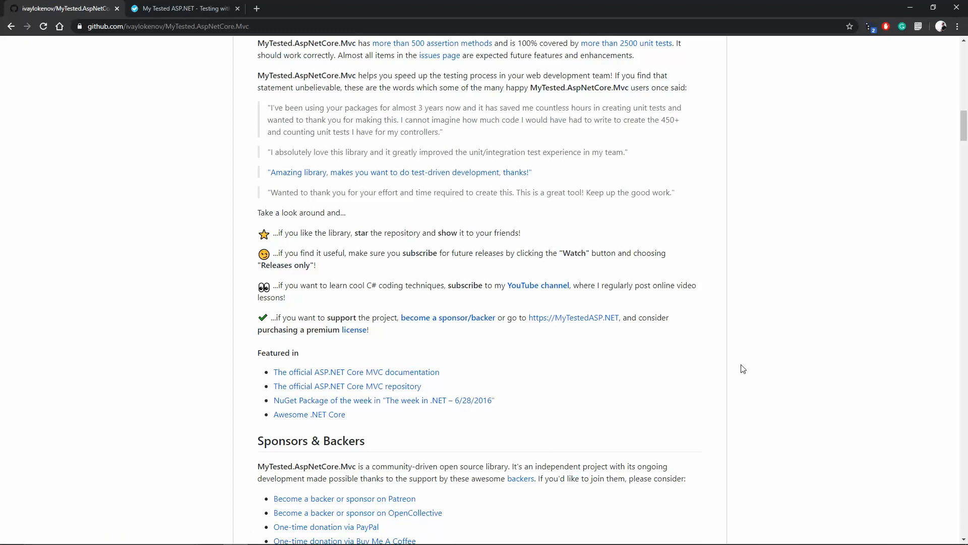
{"action": "scroll", "coordinate": [767, 369], "scroll_direction": "down", "scroll_amount": 2}
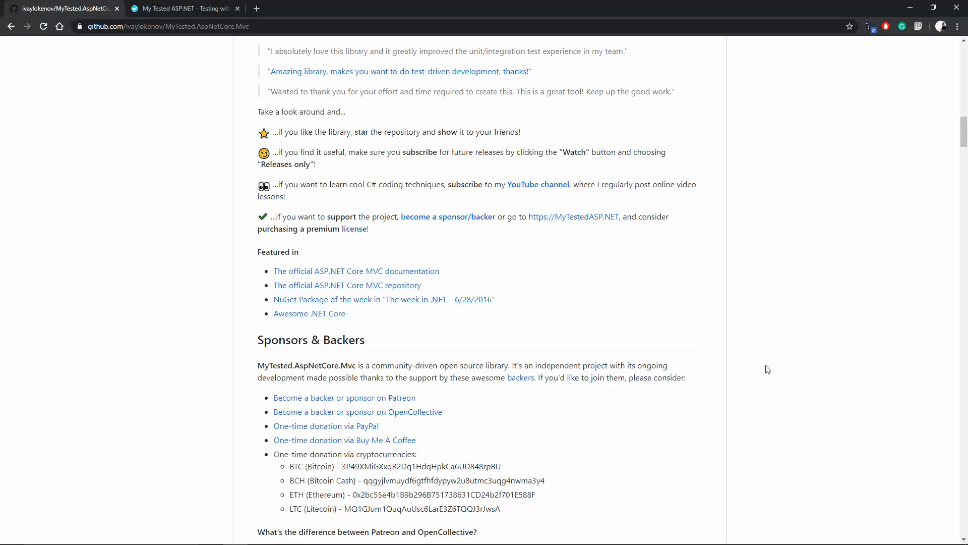
{"action": "scroll", "coordinate": [767, 369], "scroll_direction": "up", "scroll_amount": 5}
{"action": "scroll", "coordinate": [766, 369], "scroll_direction": "up", "scroll_amount": 5}
{"action": "scroll", "coordinate": [766, 369], "scroll_direction": "up", "scroll_amount": 5}
{"action": "scroll", "coordinate": [766, 369], "scroll_direction": "up", "scroll_amount": 5}
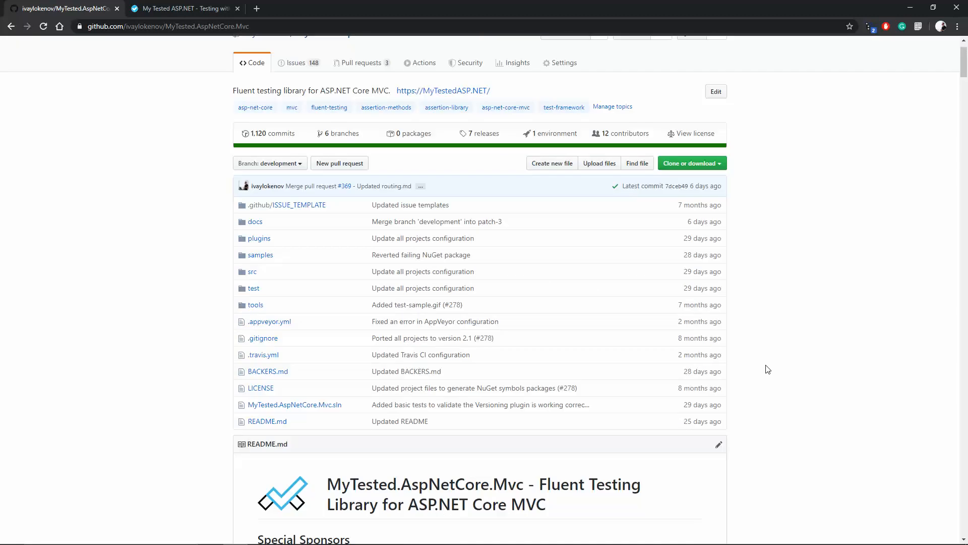
{"action": "scroll", "coordinate": [767, 369], "scroll_direction": "up", "scroll_amount": 2}
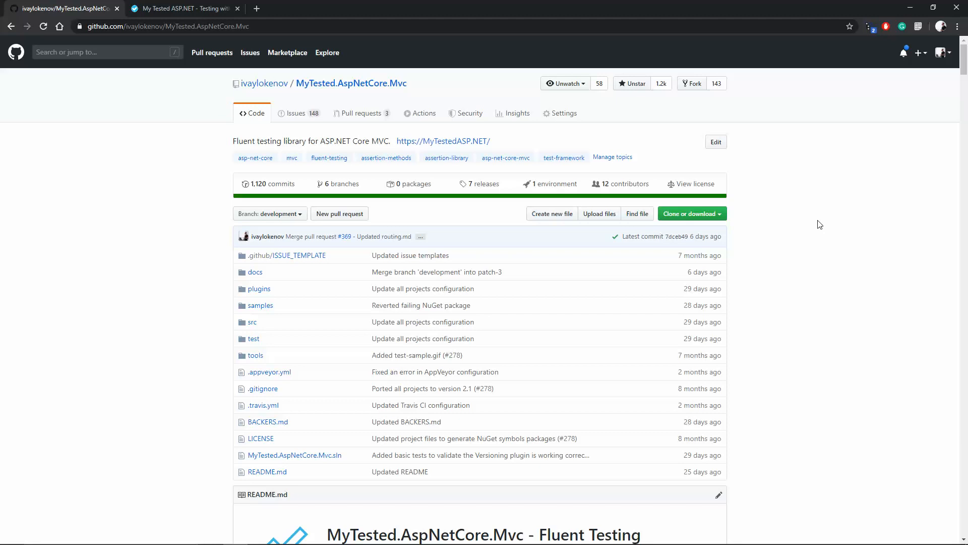